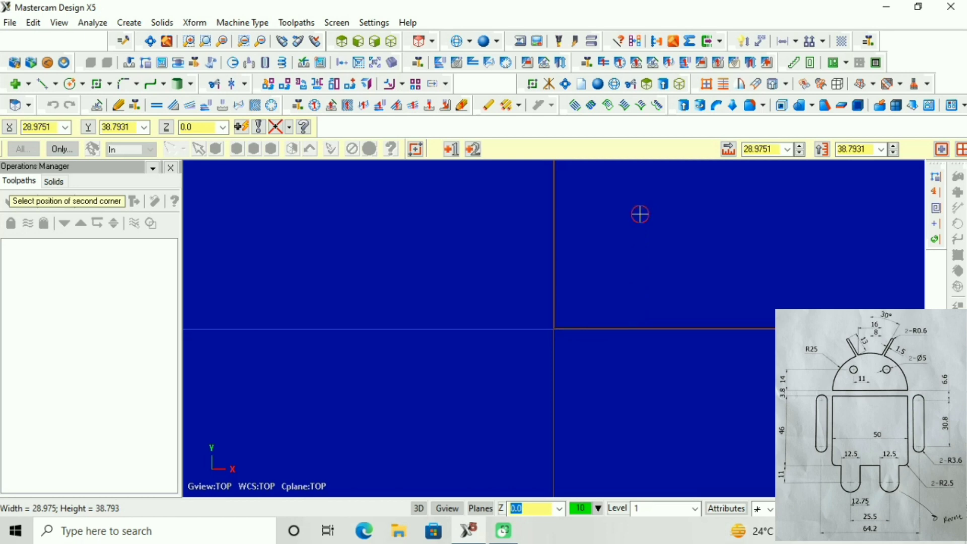
Draw a rectangle 25 mm wide and 46 mm high with its lower-left corner at the origin.
{"action": "left_click", "coordinate": [639, 214]}
{"action": "left_click", "coordinate": [787, 149]}
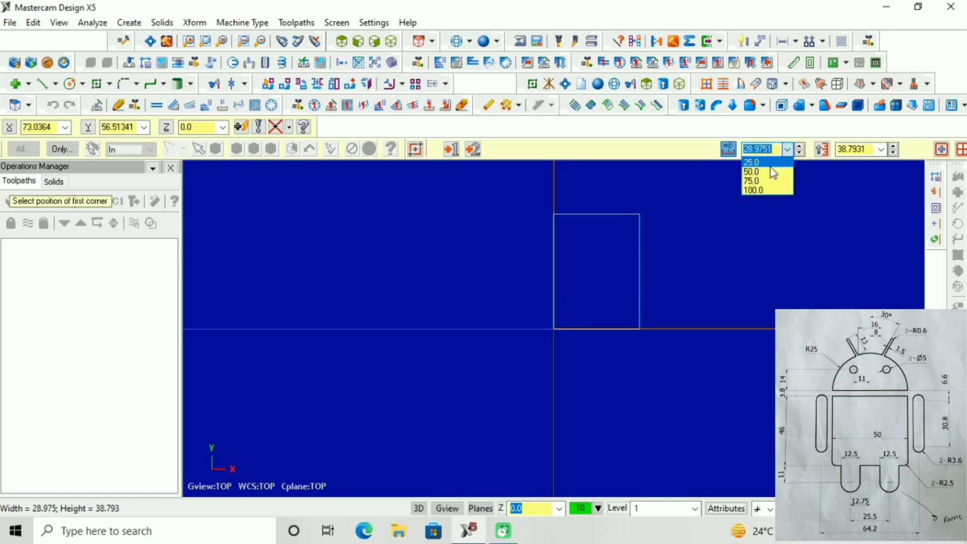
{"action": "left_click", "coordinate": [770, 165]}
{"action": "left_click", "coordinate": [880, 150]}
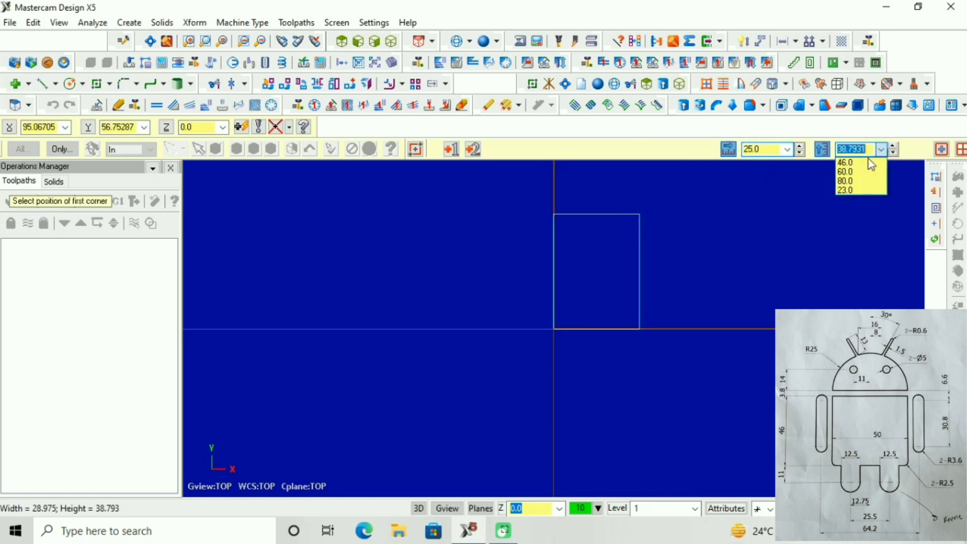
{"action": "left_click", "coordinate": [856, 163]}
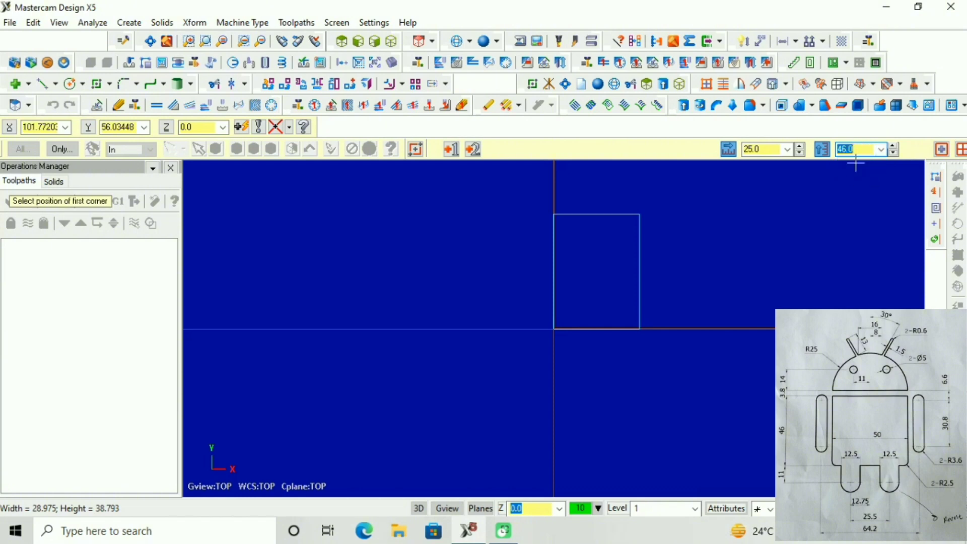
{"action": "key", "text": "Return"}
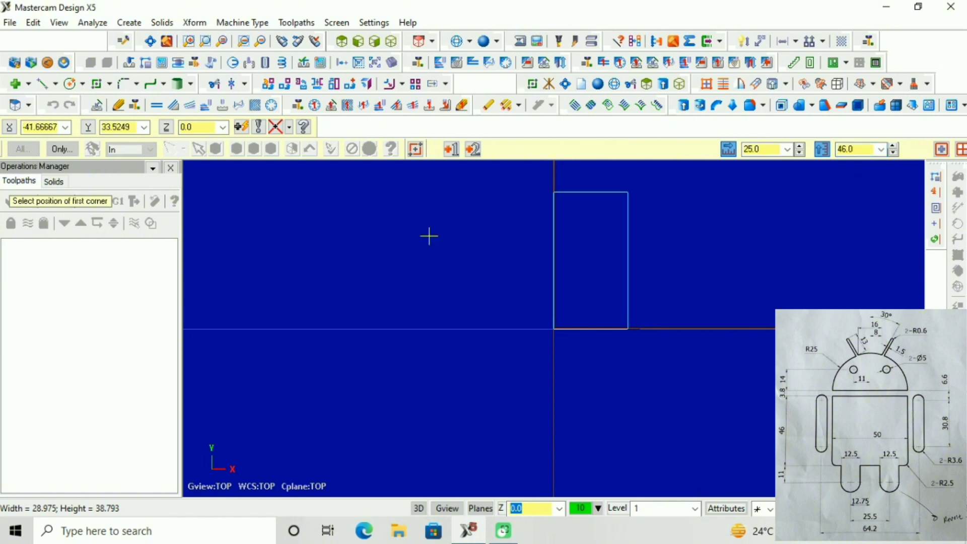
Offset a copy of the rectangle's top edge 3.8 mm upward and clear the result colors.
{"action": "left_click", "coordinate": [168, 41]}
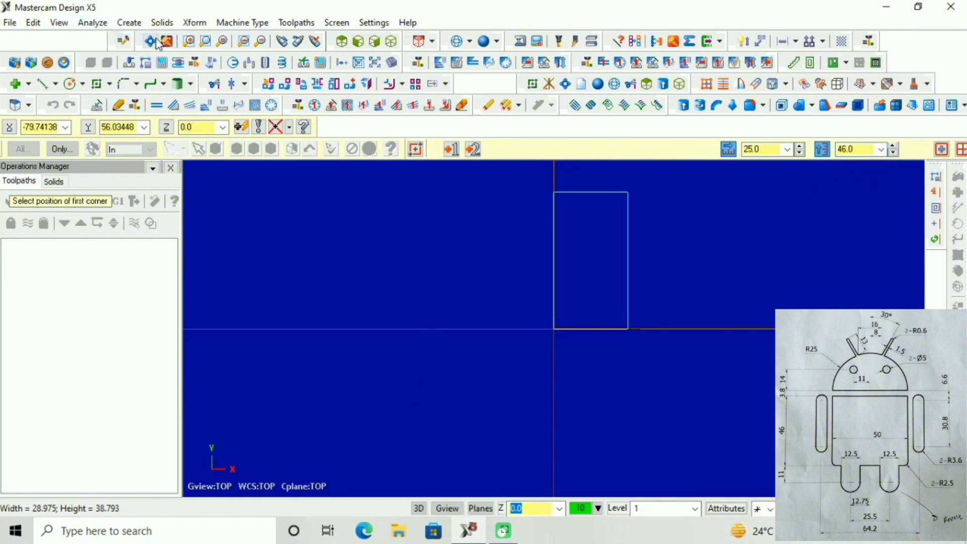
{"action": "scroll", "coordinate": [440, 297], "scroll_direction": "down", "scroll_amount": 3}
{"action": "scroll", "coordinate": [474, 302], "scroll_direction": "down", "scroll_amount": 2}
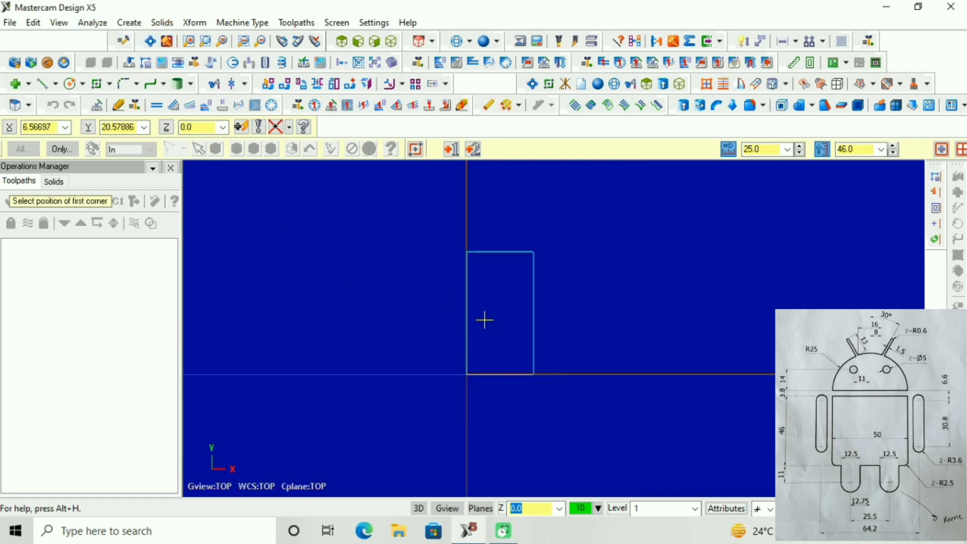
{"action": "left_click", "coordinate": [72, 84]}
{"action": "left_click", "coordinate": [197, 23]}
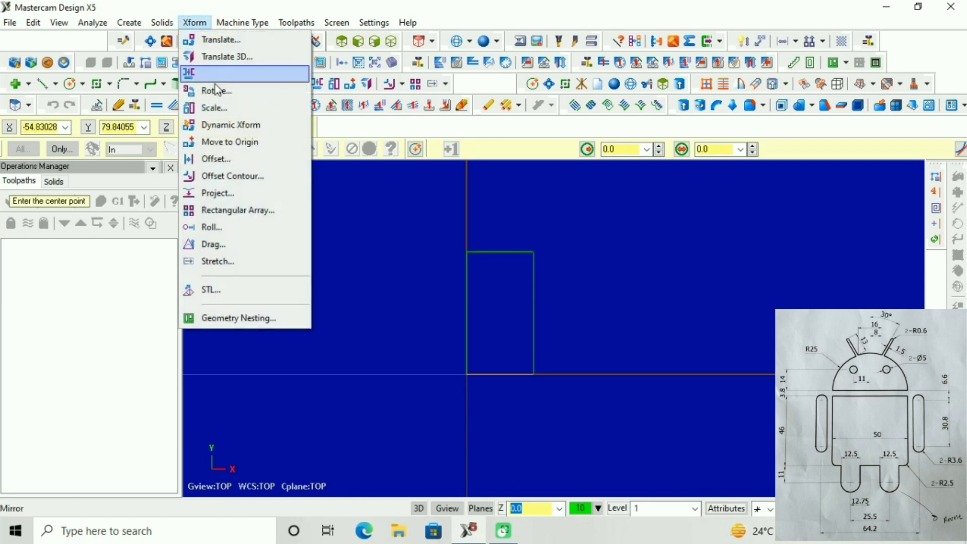
{"action": "left_click", "coordinate": [219, 160]}
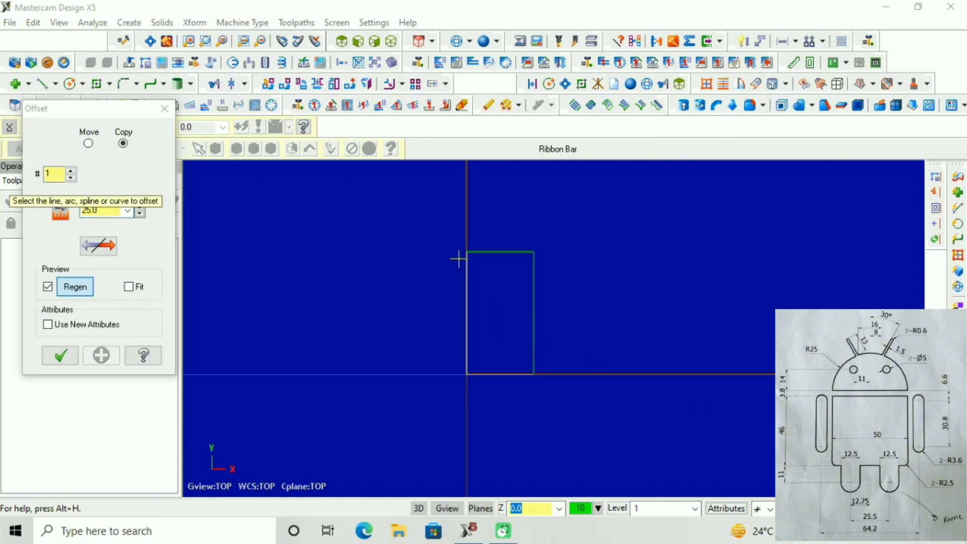
{"action": "left_click", "coordinate": [128, 211]}
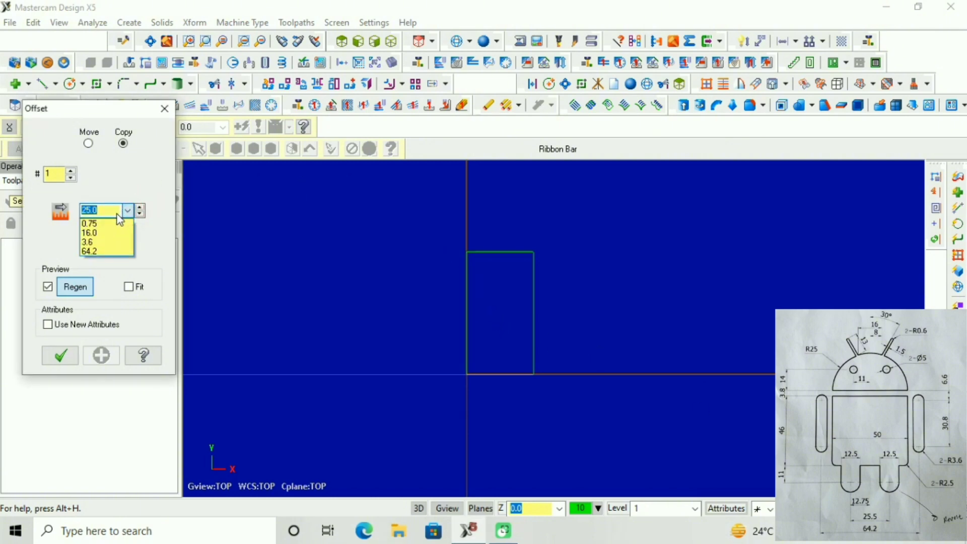
{"action": "type", "text": "3.8"}
{"action": "left_click", "coordinate": [496, 249]}
{"action": "left_click", "coordinate": [496, 234]}
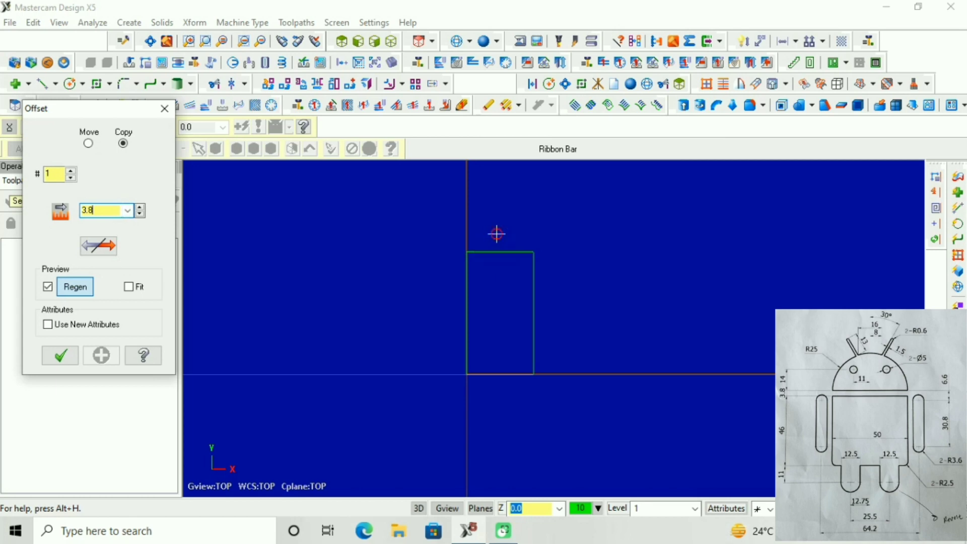
{"action": "left_click", "coordinate": [496, 236]}
{"action": "left_click", "coordinate": [496, 239]}
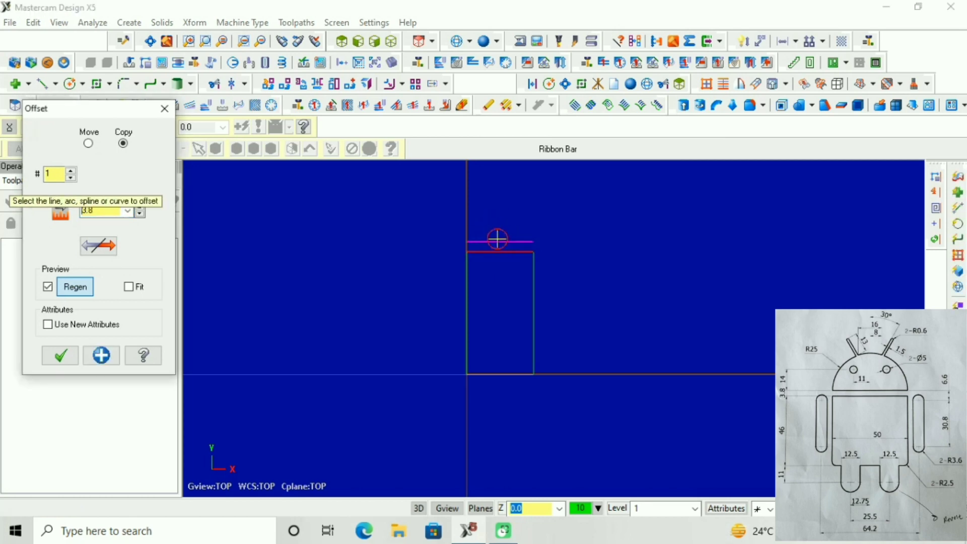
{"action": "right_click", "coordinate": [487, 247]}
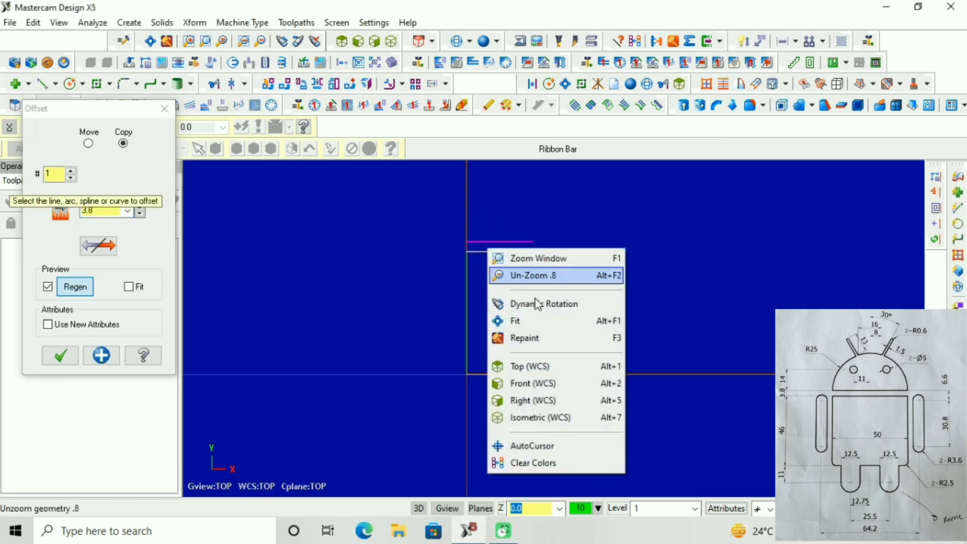
{"action": "left_click", "coordinate": [532, 460]}
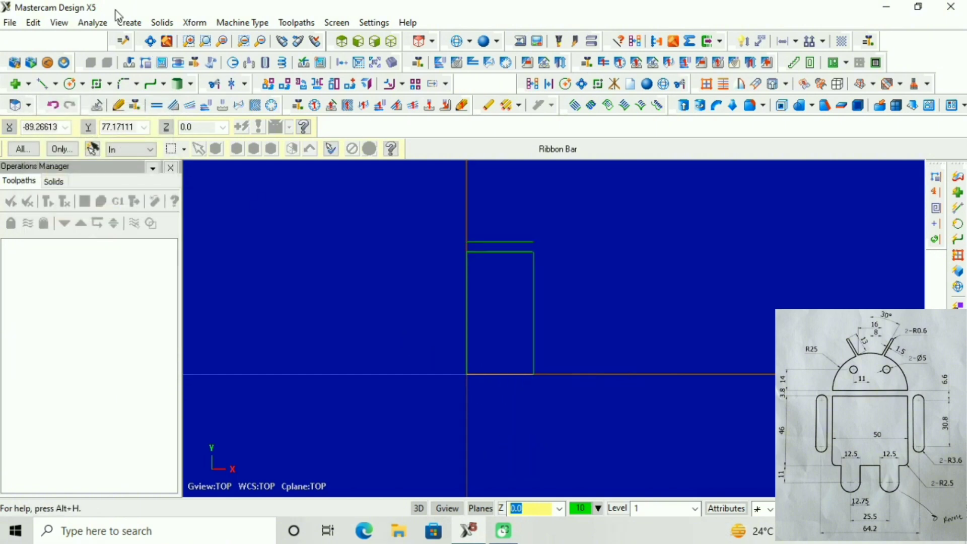
Draw a circle of radius 25 mm centred on the left endpoint of the upper offset line.
{"action": "left_click", "coordinate": [71, 83]}
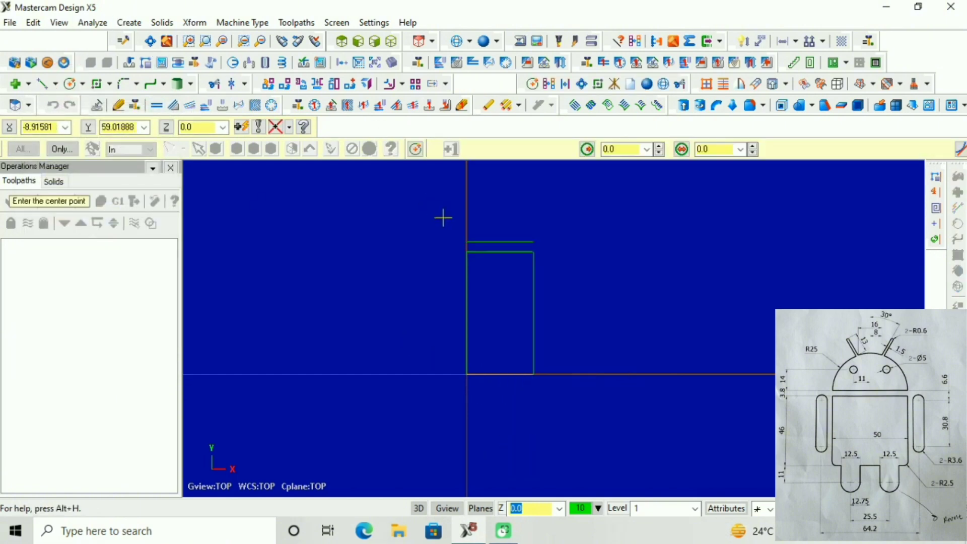
{"action": "left_click", "coordinate": [466, 243]}
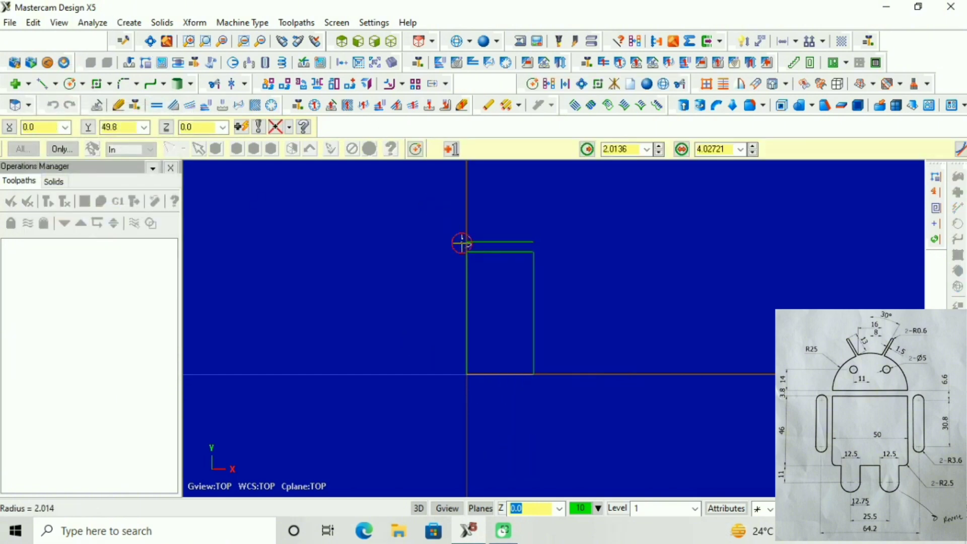
{"action": "left_click", "coordinate": [540, 251]}
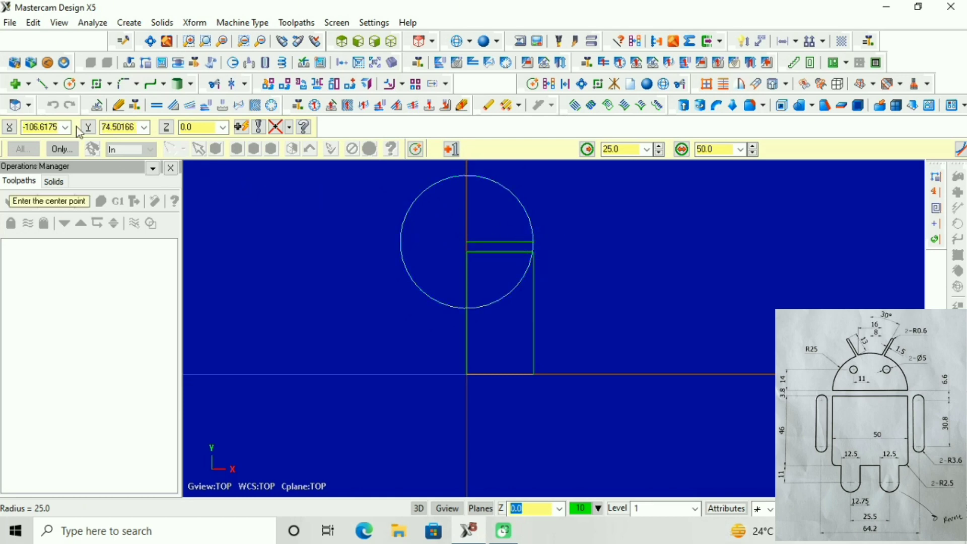
Draw a vertical line 25 mm long from the circle's centre up to its top point.
{"action": "left_click", "coordinate": [44, 84]}
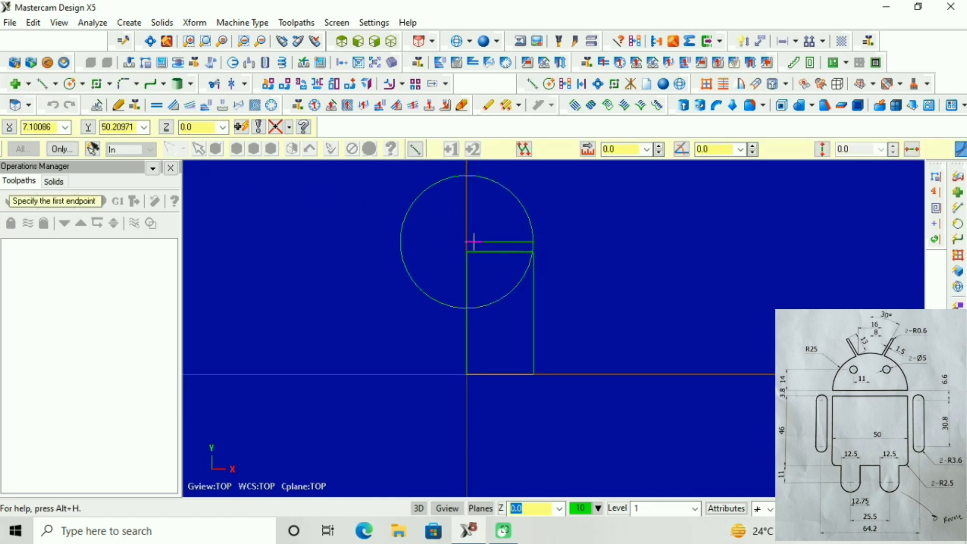
{"action": "left_click", "coordinate": [470, 244]}
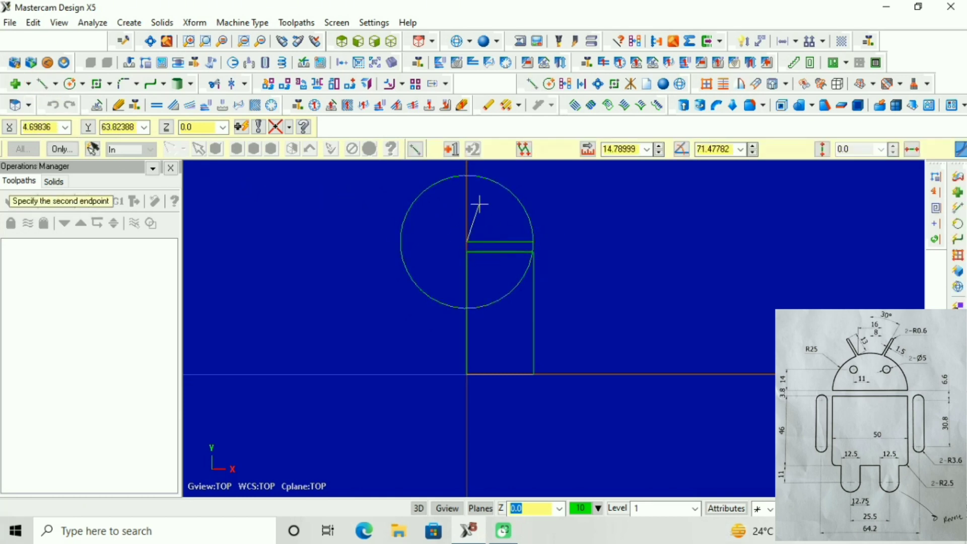
{"action": "left_click", "coordinate": [469, 174]}
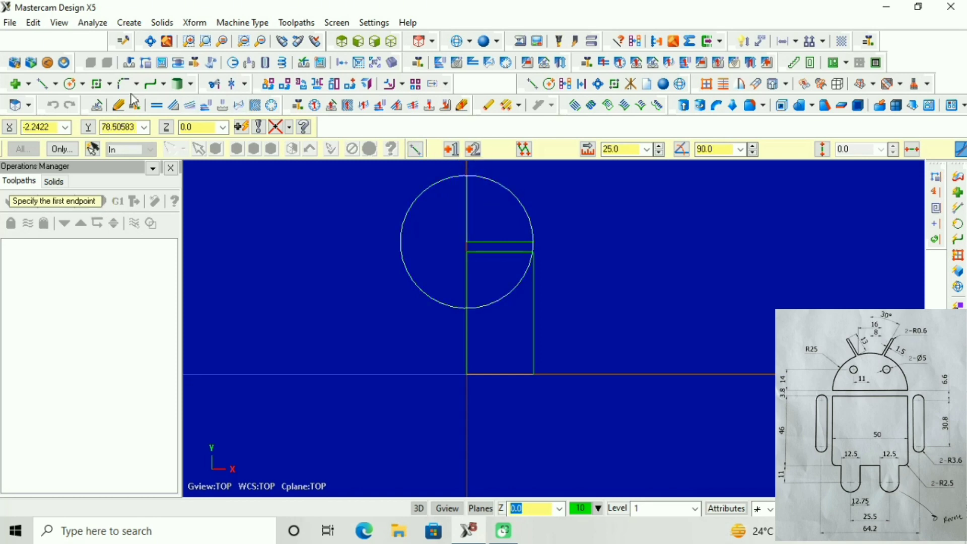
Trim the circle with Divide/Delete so only the upper-right quarter arc above the offset line remains.
{"action": "left_click", "coordinate": [212, 84]}
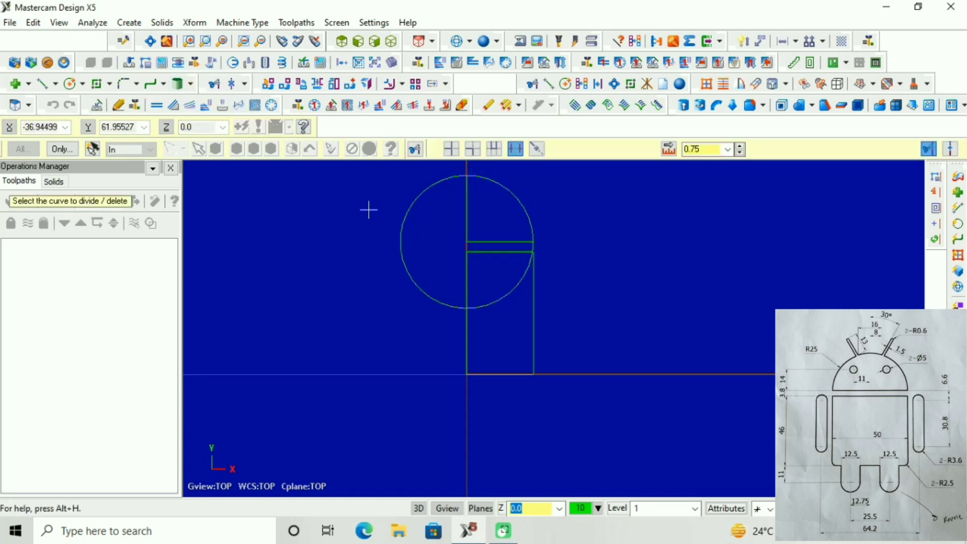
{"action": "left_click", "coordinate": [398, 218]}
{"action": "left_click", "coordinate": [500, 300]}
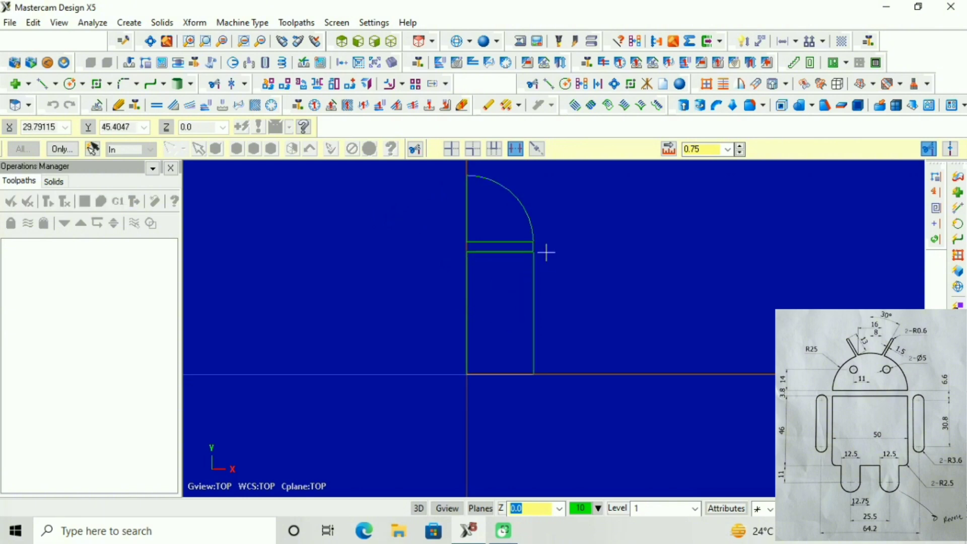
{"action": "scroll", "coordinate": [542, 250], "scroll_direction": "up", "scroll_amount": 2}
{"action": "left_click", "coordinate": [522, 245]}
Offset a copy of the quarter head's base line 14 mm upward.
{"action": "scroll", "coordinate": [657, 294], "scroll_direction": "down", "scroll_amount": 1}
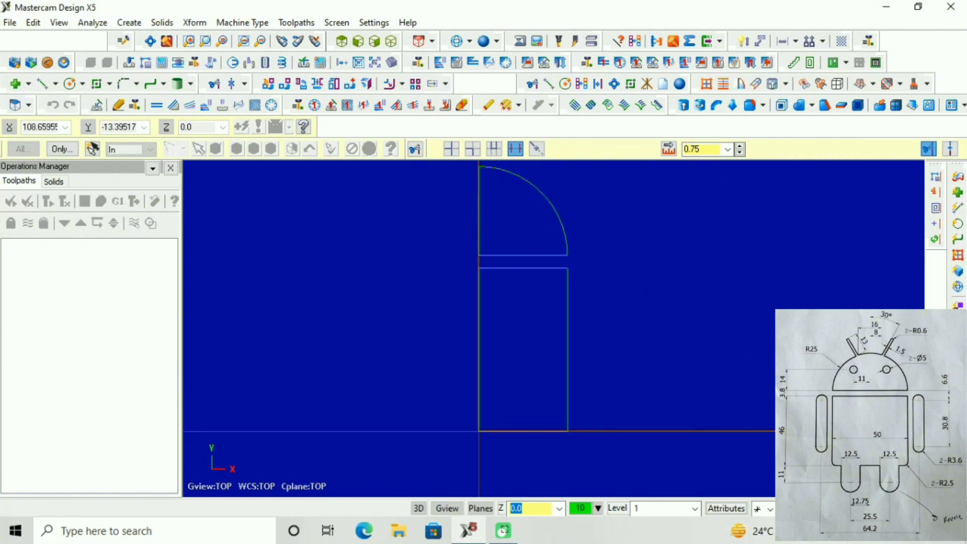
{"action": "scroll", "coordinate": [554, 329], "scroll_direction": "down", "scroll_amount": 1}
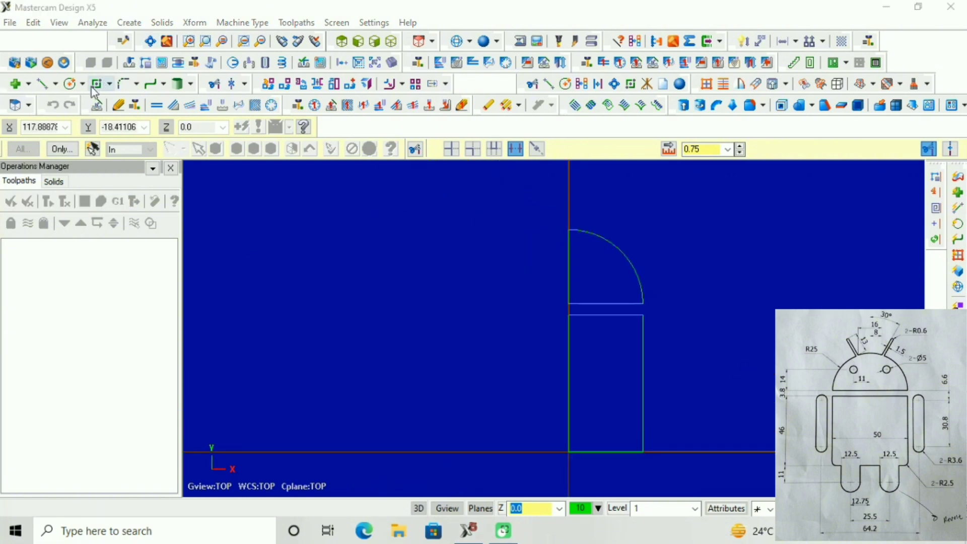
{"action": "left_click", "coordinate": [194, 23]}
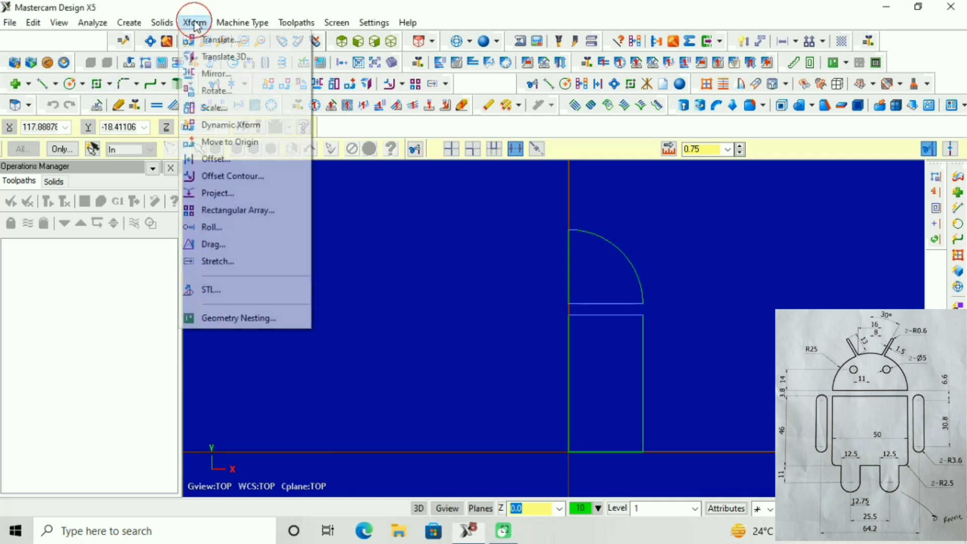
{"action": "left_click", "coordinate": [208, 158]}
{"action": "left_click", "coordinate": [128, 212]}
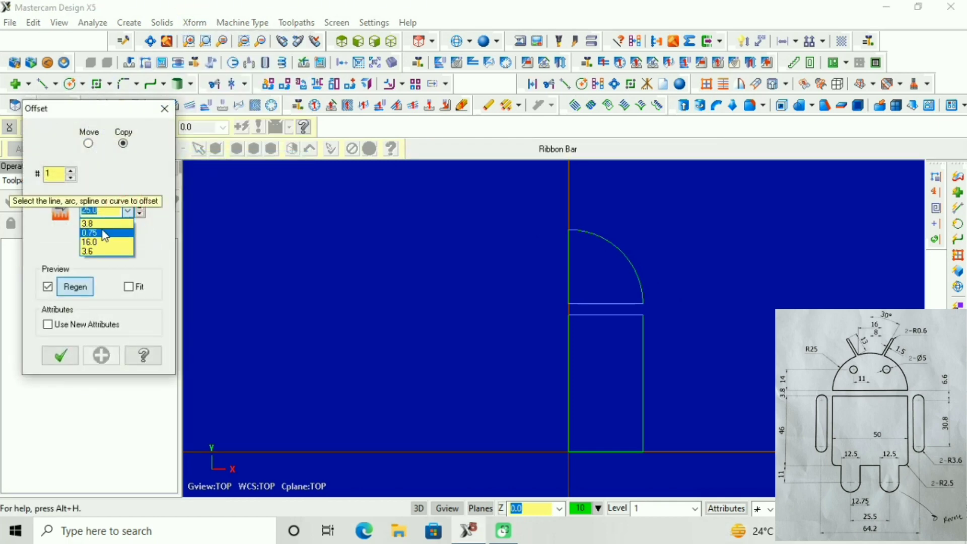
{"action": "left_click", "coordinate": [108, 211]}
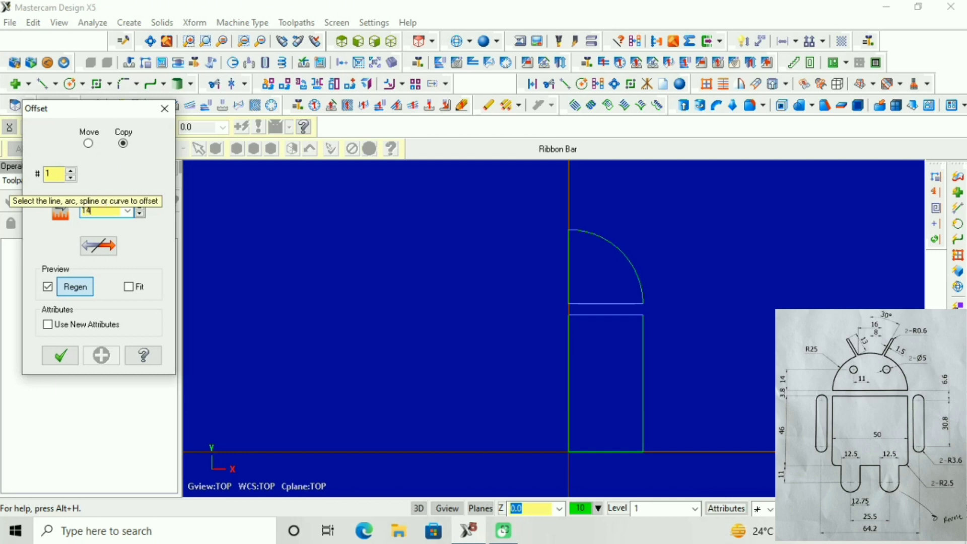
{"action": "left_click", "coordinate": [599, 304]}
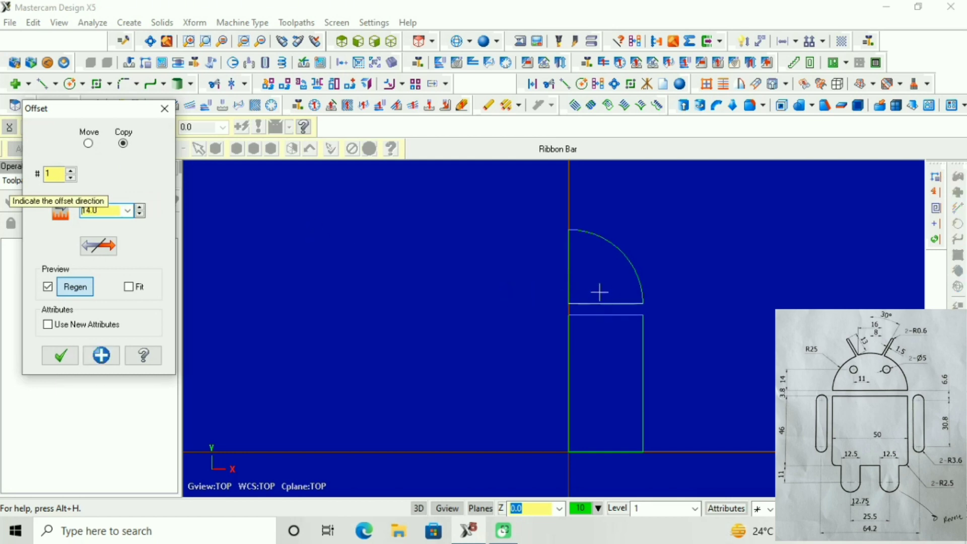
{"action": "left_click", "coordinate": [598, 289]}
{"action": "left_click", "coordinate": [100, 355]}
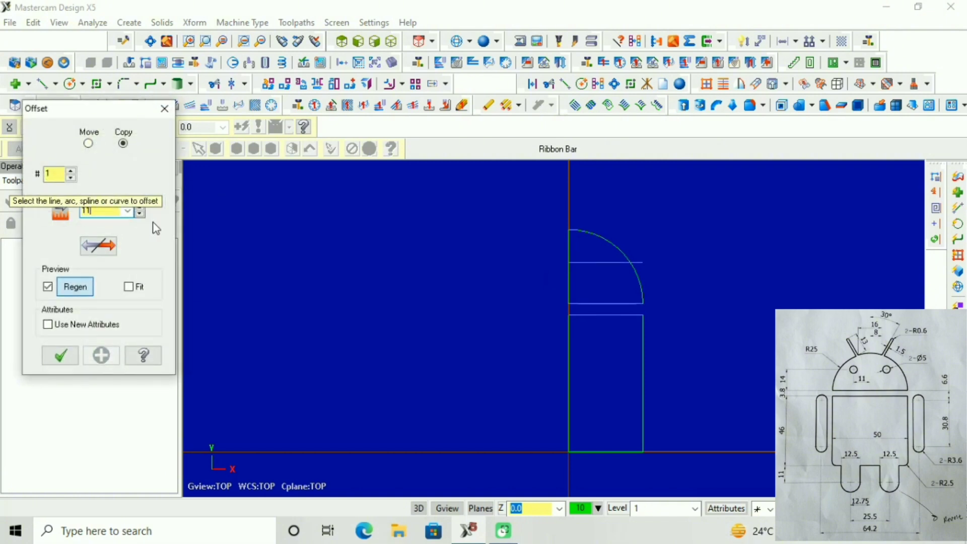
Offset copies of the head's vertical centre line 11 mm to both sides and clear the result colors.
{"action": "type", "text": "11"}
{"action": "left_click", "coordinate": [572, 283]}
{"action": "left_click", "coordinate": [575, 282]}
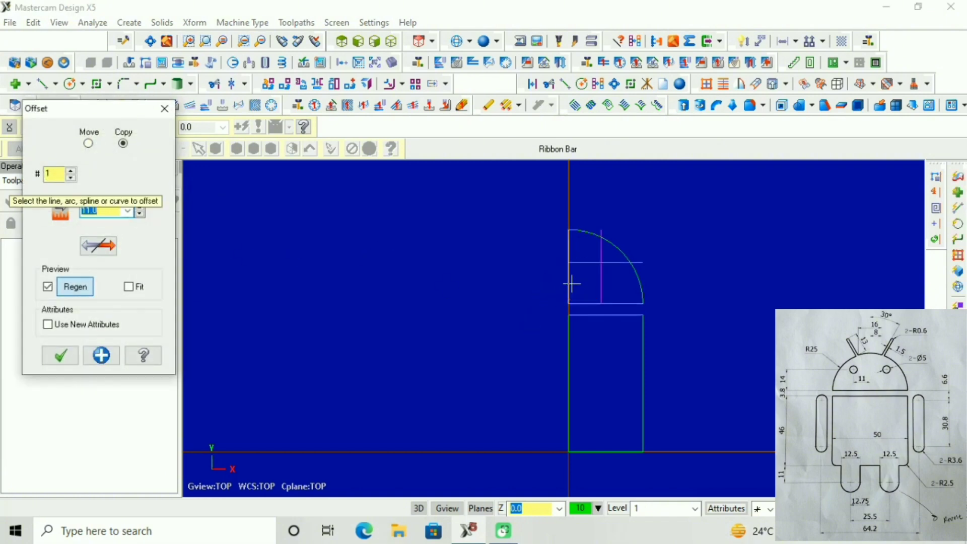
{"action": "left_click", "coordinate": [568, 285]}
{"action": "left_click", "coordinate": [529, 287]}
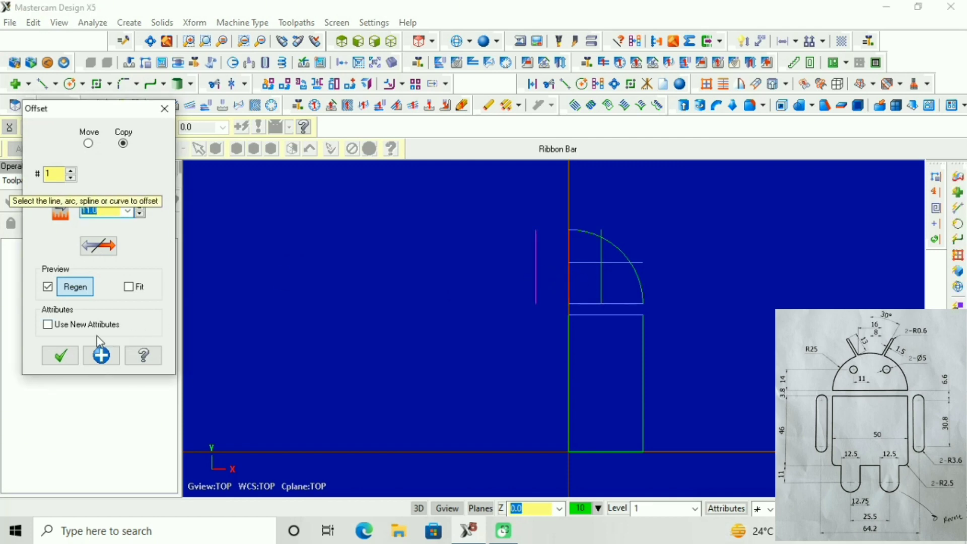
{"action": "right_click", "coordinate": [533, 280]}
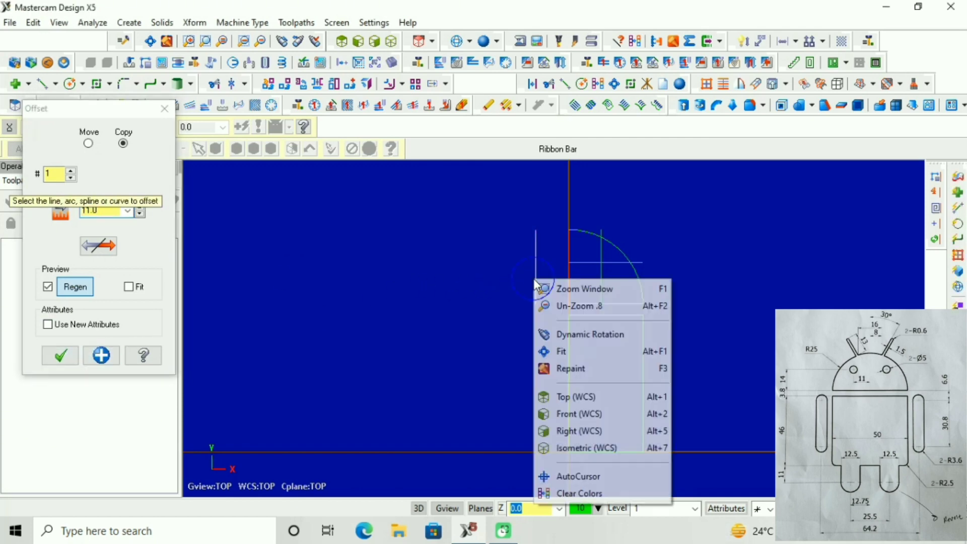
{"action": "left_click", "coordinate": [583, 494]}
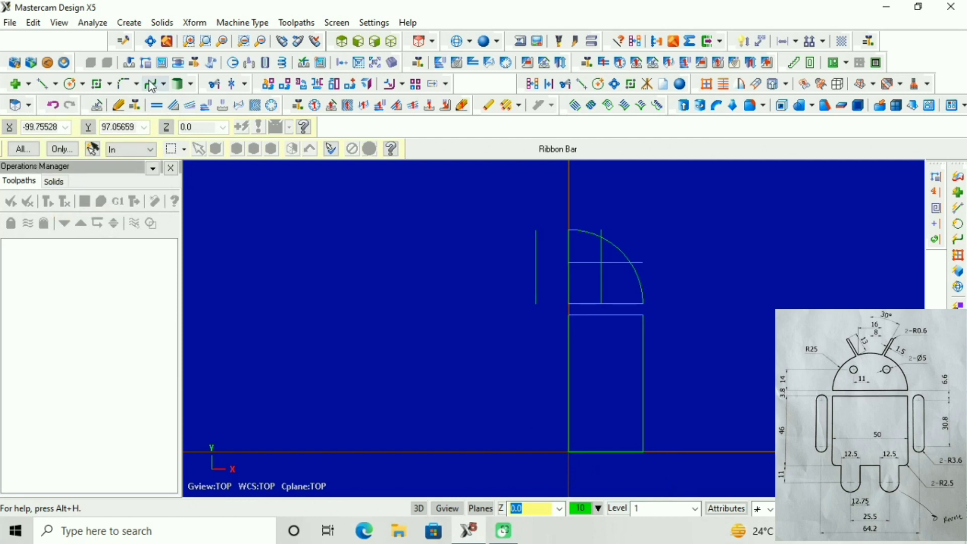
Draw a horizontal line from the left end of the 14 mm offset line leftward past the left vertical line.
{"action": "left_click", "coordinate": [41, 86]}
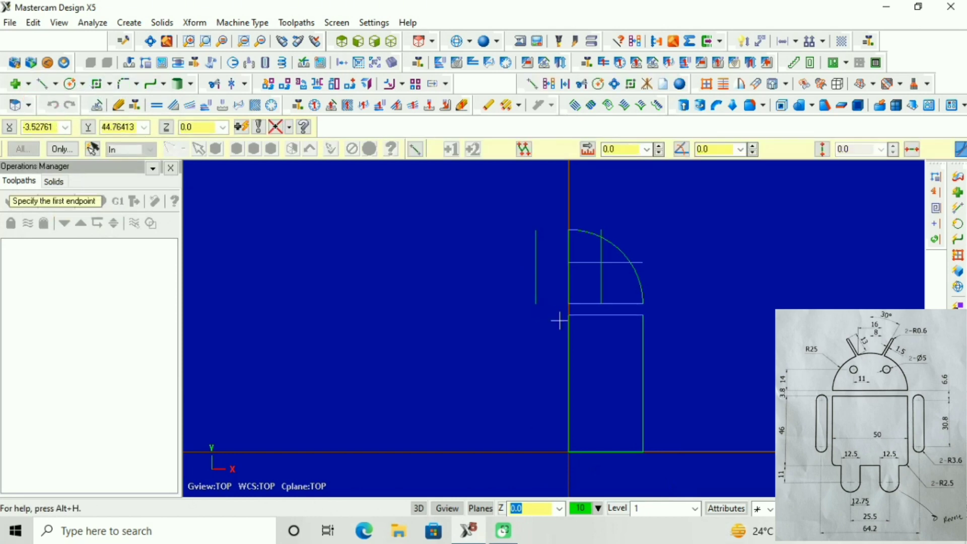
{"action": "left_click", "coordinate": [570, 263]}
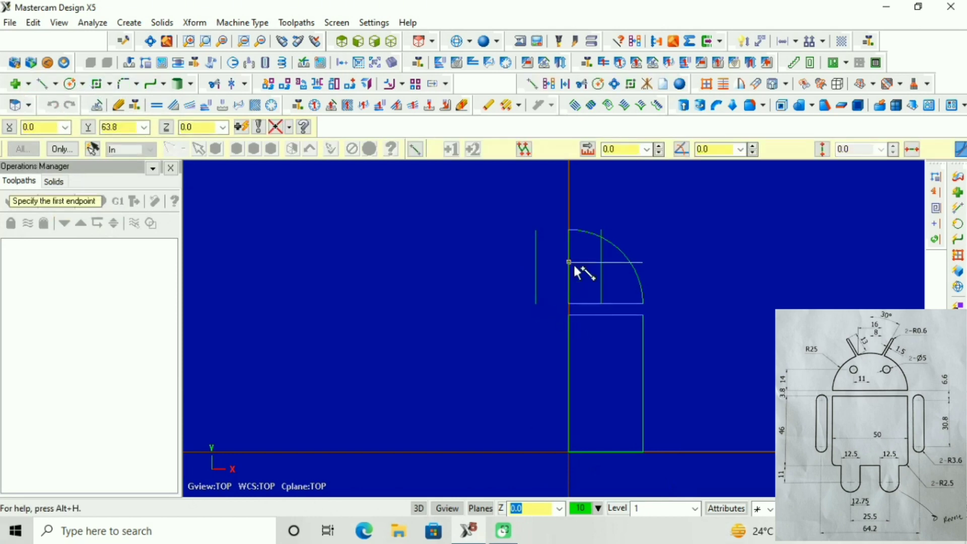
{"action": "left_click", "coordinate": [499, 262]}
Draw a 5 mm diameter eye circle centred where the left vertical line crosses the horizontal 14 mm offset line.
{"action": "left_click", "coordinate": [70, 84]}
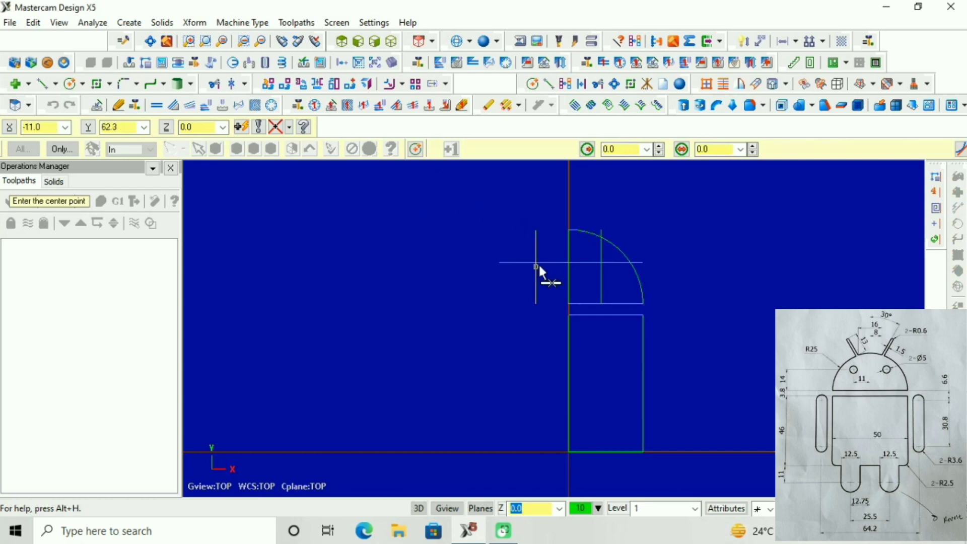
{"action": "scroll", "coordinate": [539, 265], "scroll_direction": "up", "scroll_amount": 2}
{"action": "scroll", "coordinate": [534, 262], "scroll_direction": "up", "scroll_amount": 2}
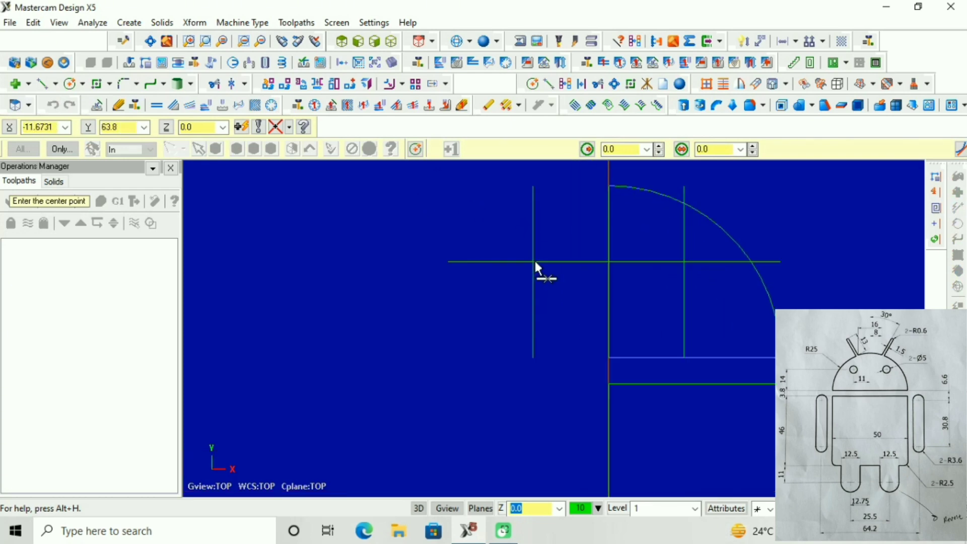
{"action": "left_click", "coordinate": [532, 261]}
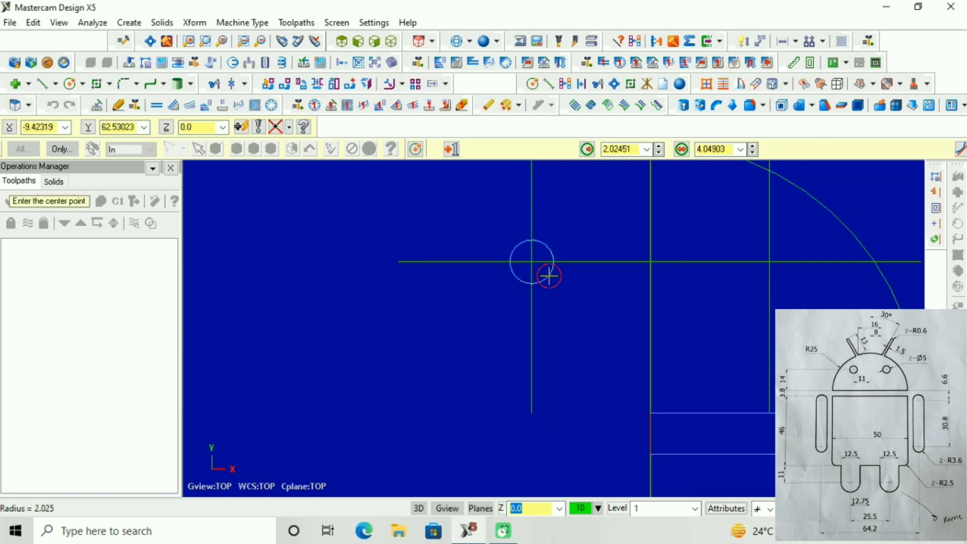
{"action": "left_click", "coordinate": [549, 274]}
{"action": "left_click", "coordinate": [740, 149]}
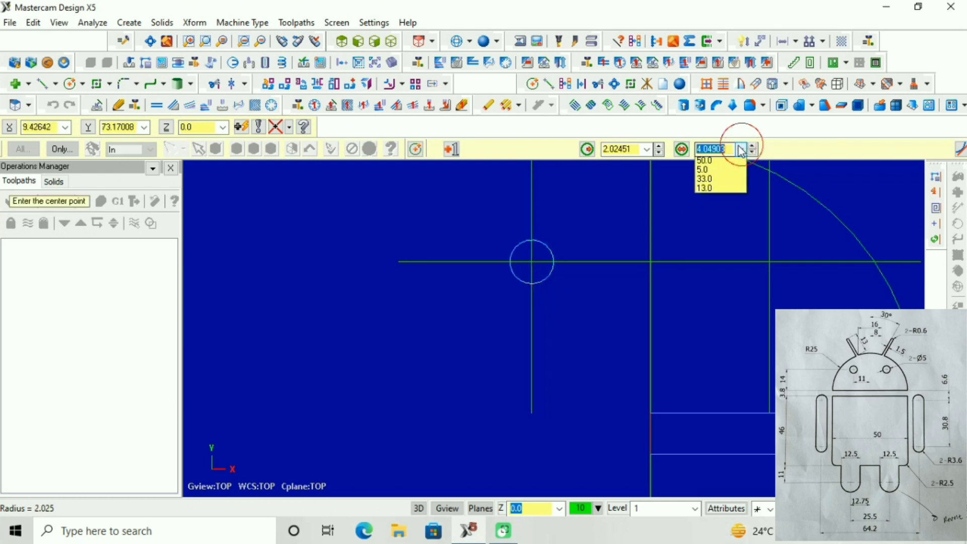
{"action": "left_click", "coordinate": [712, 172]}
{"action": "key", "text": "Return"}
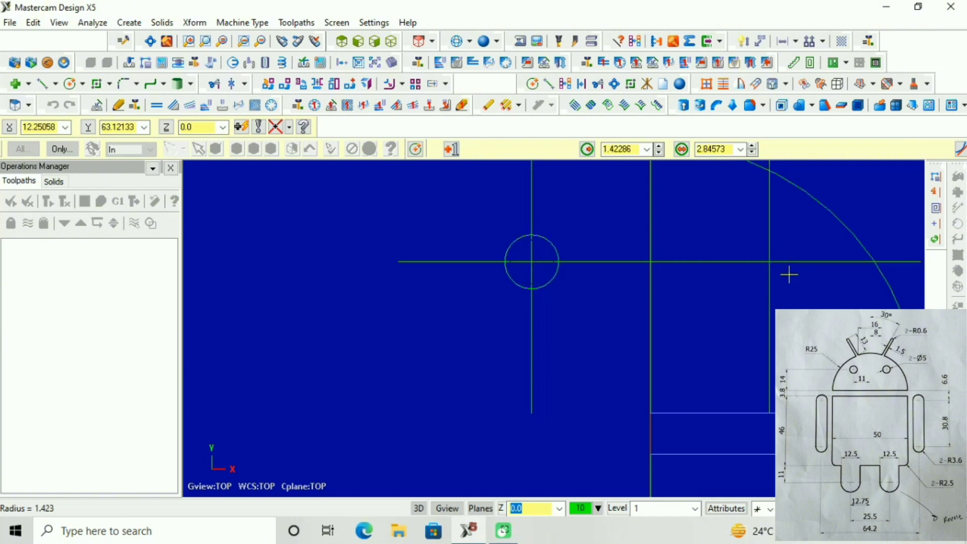
Draw the second 5 mm diameter eye circle where the right 11 mm offset line crosses the horizontal eye line.
{"action": "left_click", "coordinate": [773, 267]}
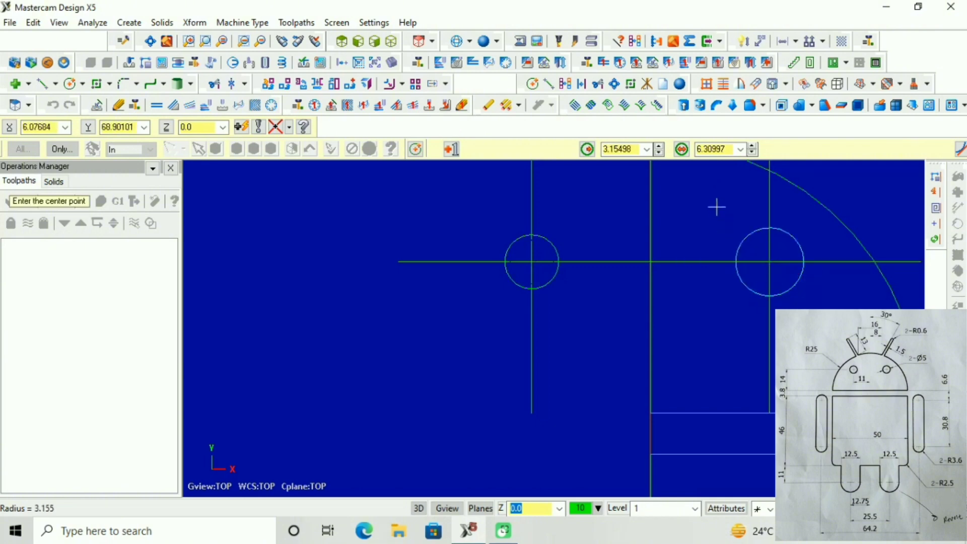
{"action": "left_click", "coordinate": [740, 149]}
{"action": "left_click", "coordinate": [723, 172]}
{"action": "scroll", "coordinate": [663, 301], "scroll_direction": "down", "scroll_amount": 2}
{"action": "scroll", "coordinate": [662, 301], "scroll_direction": "down", "scroll_amount": 1}
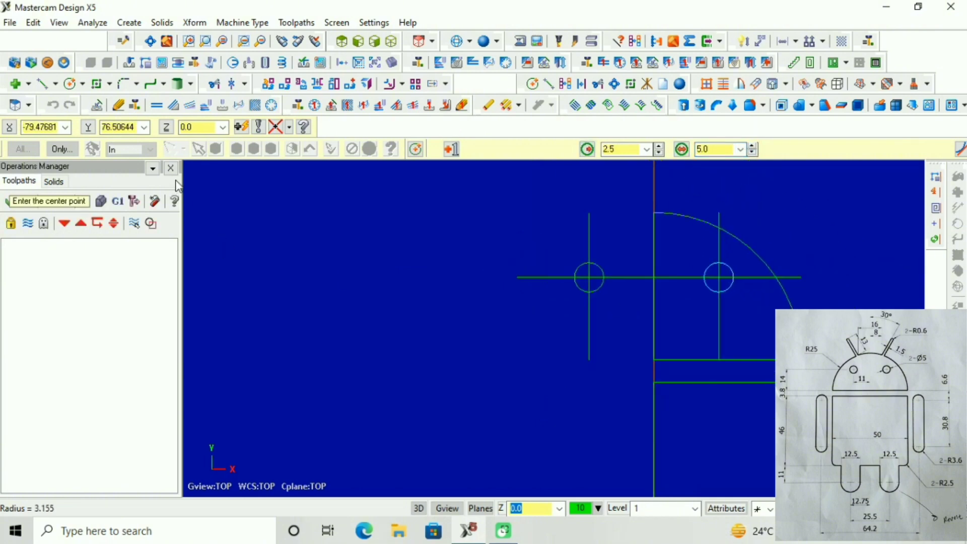
Trim away the construction lines outside the left eye circle with Divide/Delete.
{"action": "left_click", "coordinate": [231, 84]}
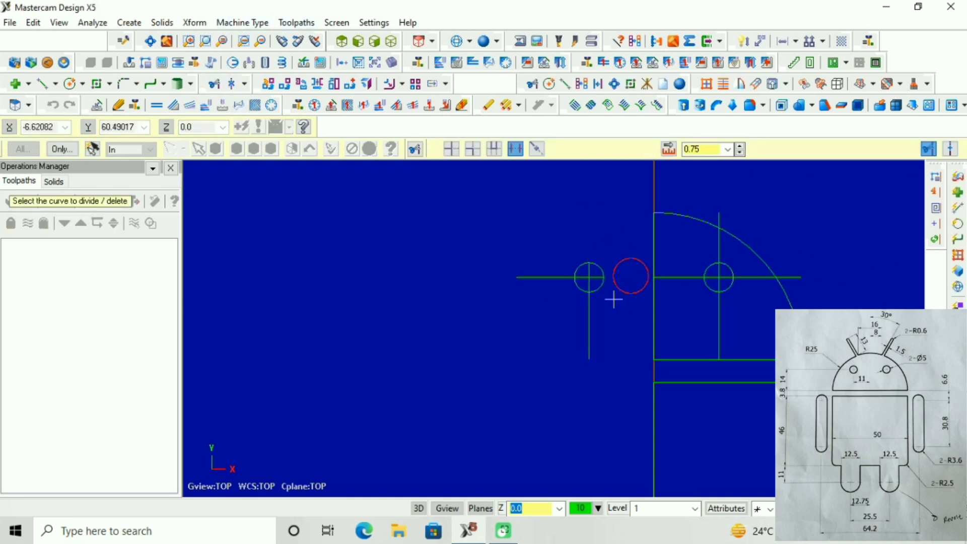
{"action": "left_click", "coordinate": [627, 277]}
{"action": "left_click", "coordinate": [586, 327]}
{"action": "left_click", "coordinate": [537, 276]}
Trim away the horizontal and vertical construction lines outside the right eye circle, including the stubs beyond the head arc.
{"action": "scroll", "coordinate": [588, 277], "scroll_direction": "up", "scroll_amount": 3}
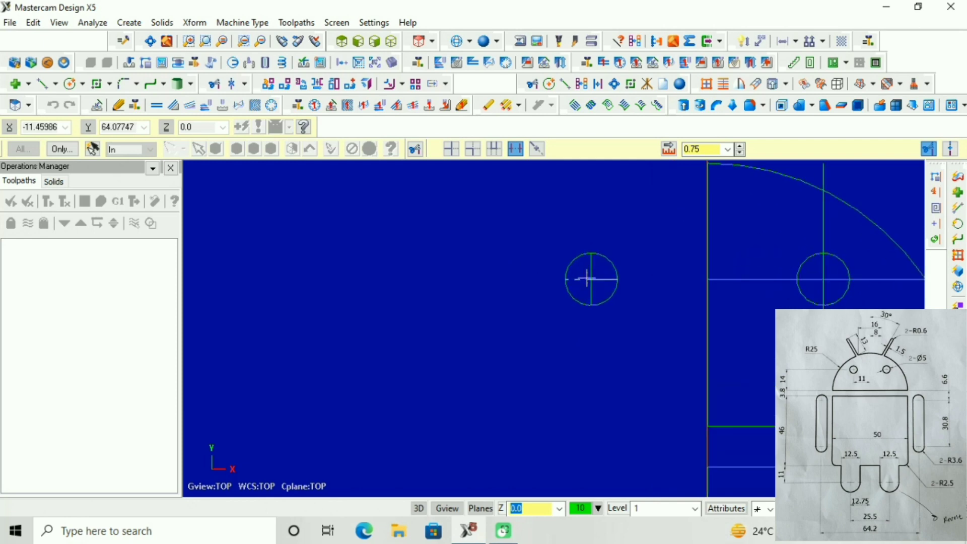
{"action": "scroll", "coordinate": [553, 272], "scroll_direction": "down", "scroll_amount": 1}
{"action": "scroll", "coordinate": [551, 268], "scroll_direction": "down", "scroll_amount": 1}
{"action": "left_click", "coordinate": [710, 272]}
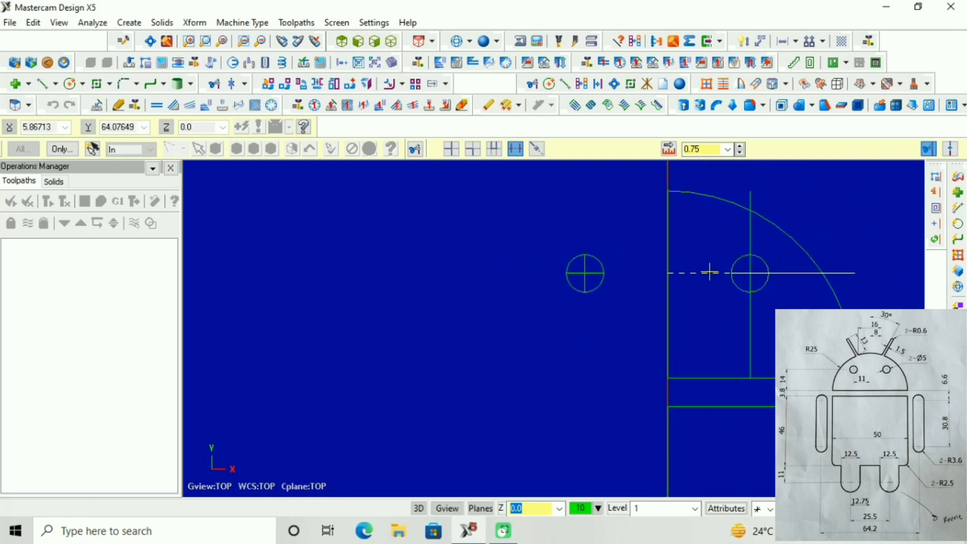
{"action": "left_click", "coordinate": [797, 275]}
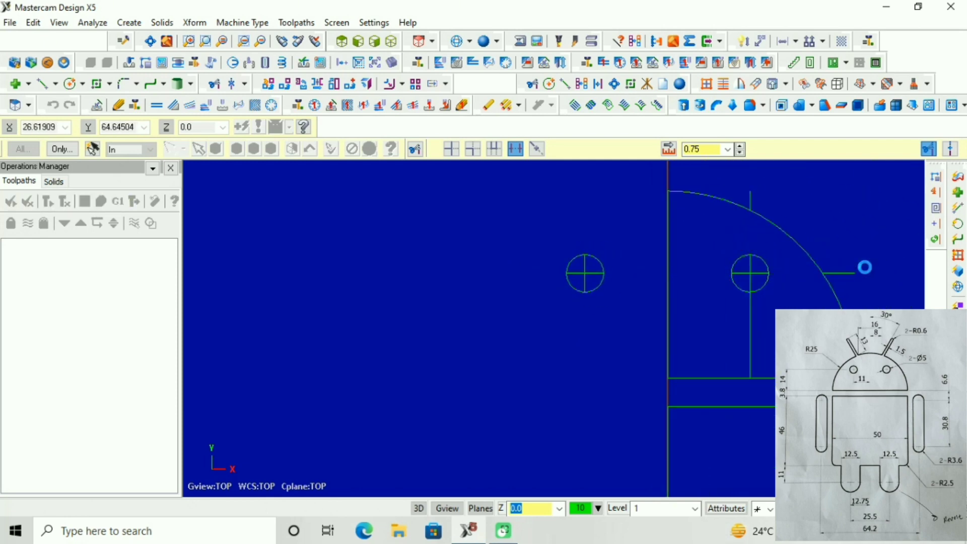
{"action": "left_click", "coordinate": [751, 334]}
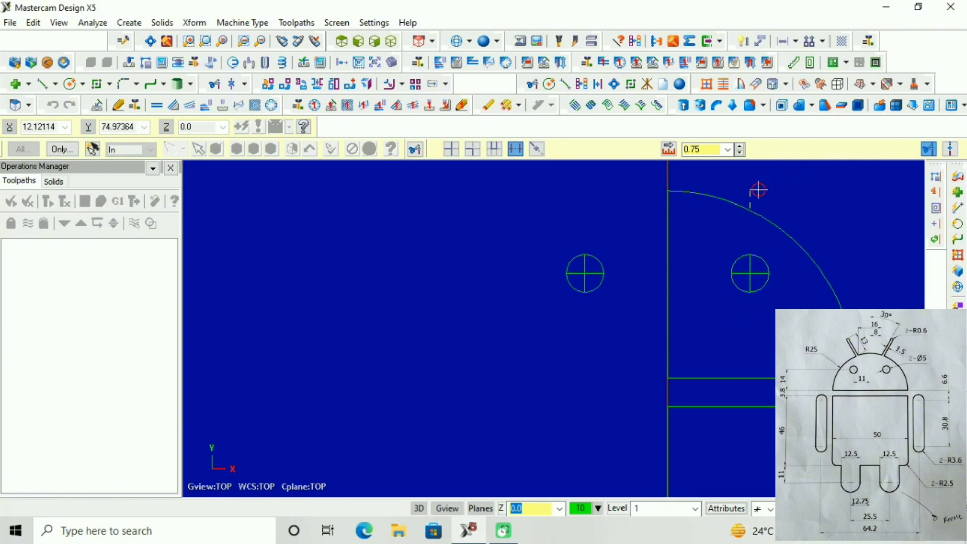
{"action": "left_click", "coordinate": [750, 197]}
Delete the remaining crossed line segments inside both eye circles.
{"action": "scroll", "coordinate": [749, 262], "scroll_direction": "up", "scroll_amount": 1}
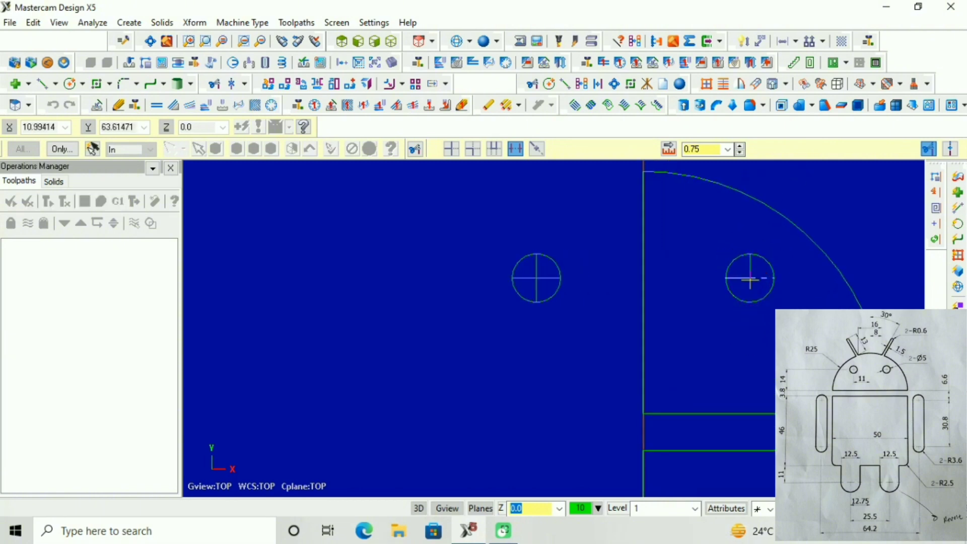
{"action": "left_click", "coordinate": [749, 277]}
{"action": "left_click", "coordinate": [750, 277]}
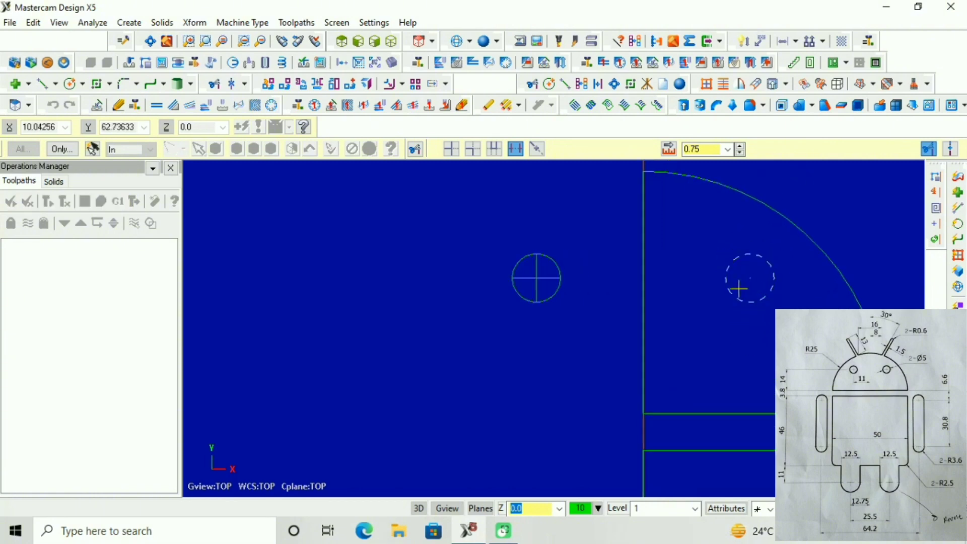
{"action": "left_click", "coordinate": [530, 277]}
{"action": "left_click", "coordinate": [537, 278]}
{"action": "scroll", "coordinate": [675, 346], "scroll_direction": "down", "scroll_amount": 2}
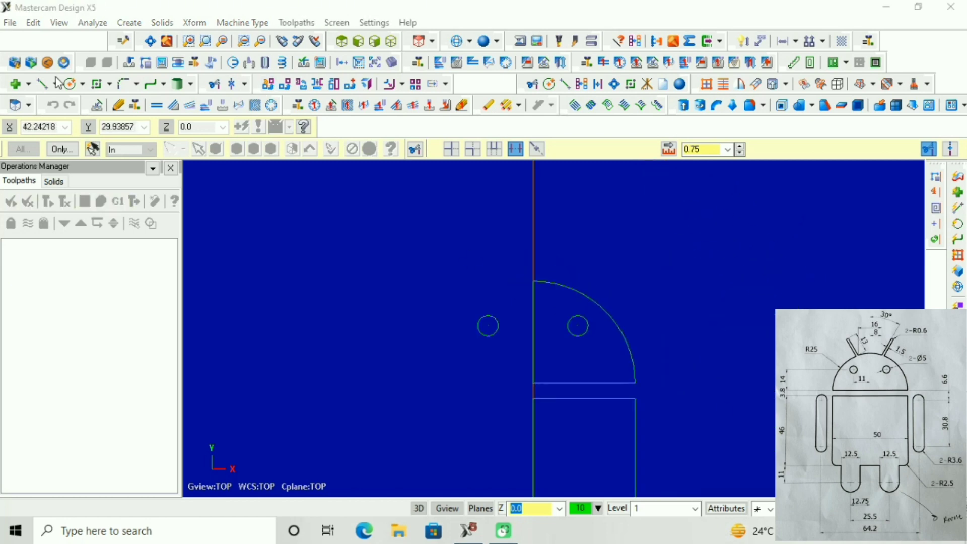
Draw an 8 mm horizontal line rightward from the head arc's top, then a vertical line about 5 mm down from its end.
{"action": "left_click", "coordinate": [44, 83]}
{"action": "scroll", "coordinate": [614, 287], "scroll_direction": "up", "scroll_amount": 1}
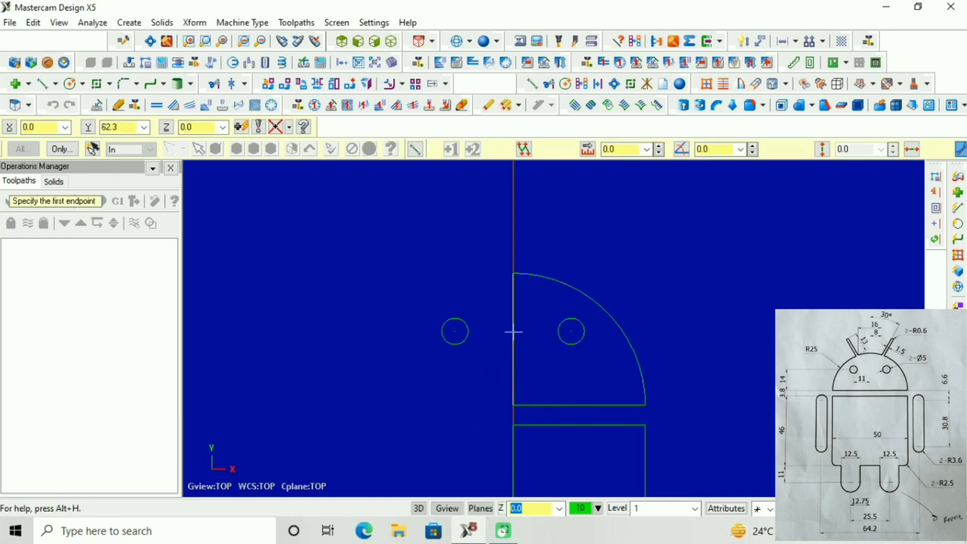
{"action": "left_click", "coordinate": [516, 276]}
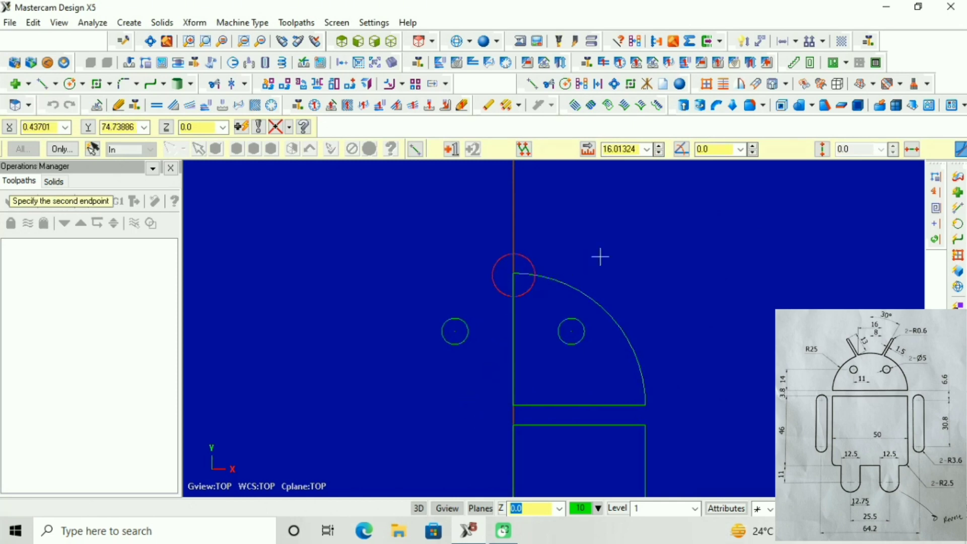
{"action": "left_click", "coordinate": [599, 285]}
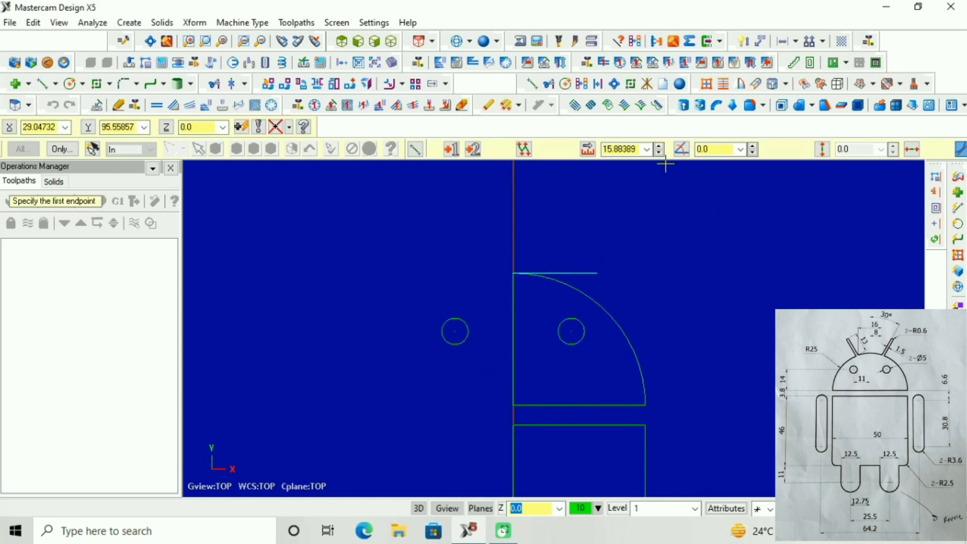
{"action": "left_click", "coordinate": [647, 150]}
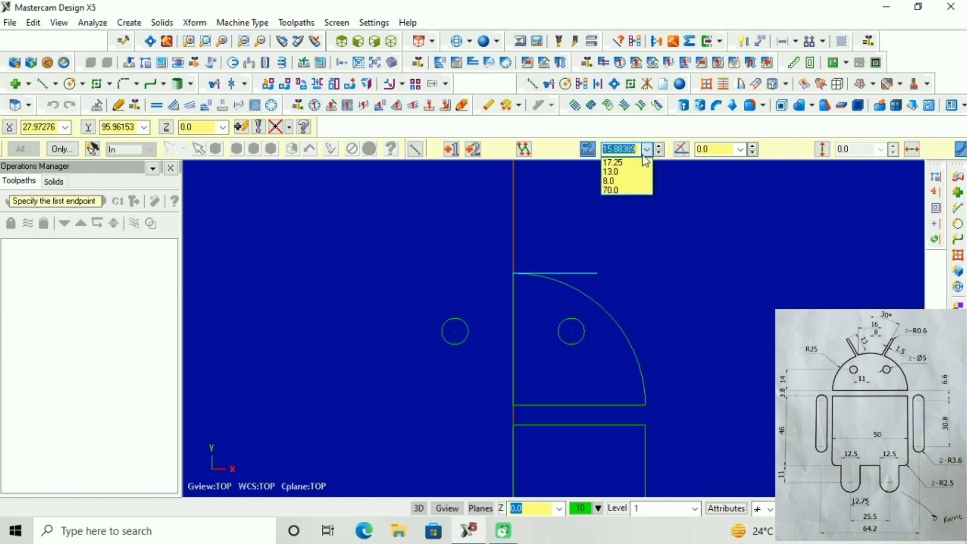
{"action": "left_click", "coordinate": [620, 181]}
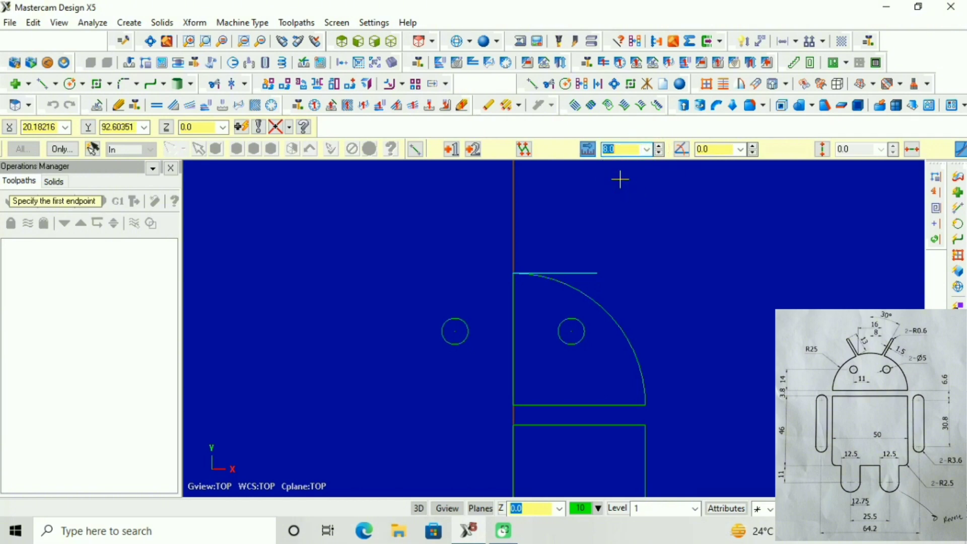
{"action": "key", "text": "Return"}
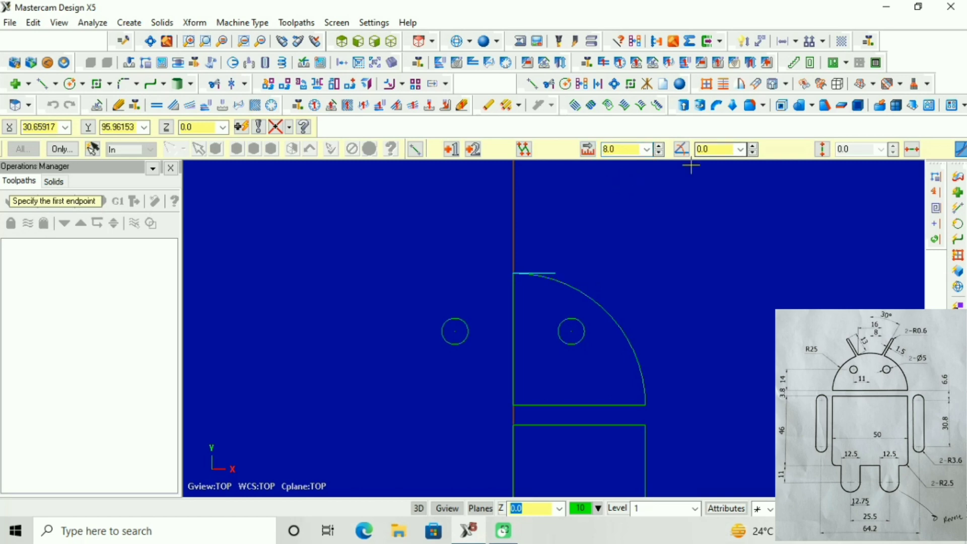
{"action": "left_click", "coordinate": [553, 278]}
{"action": "left_click", "coordinate": [554, 300]}
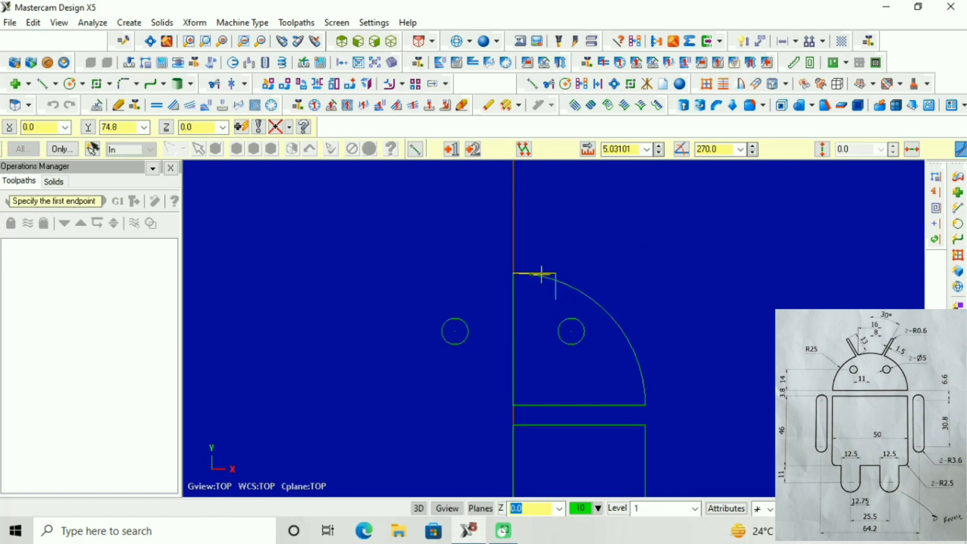
Draw a 13 mm antenna line at 60 degrees (90-30) from where the short vertical line crosses the head arc.
{"action": "scroll", "coordinate": [544, 276], "scroll_direction": "up", "scroll_amount": 3}
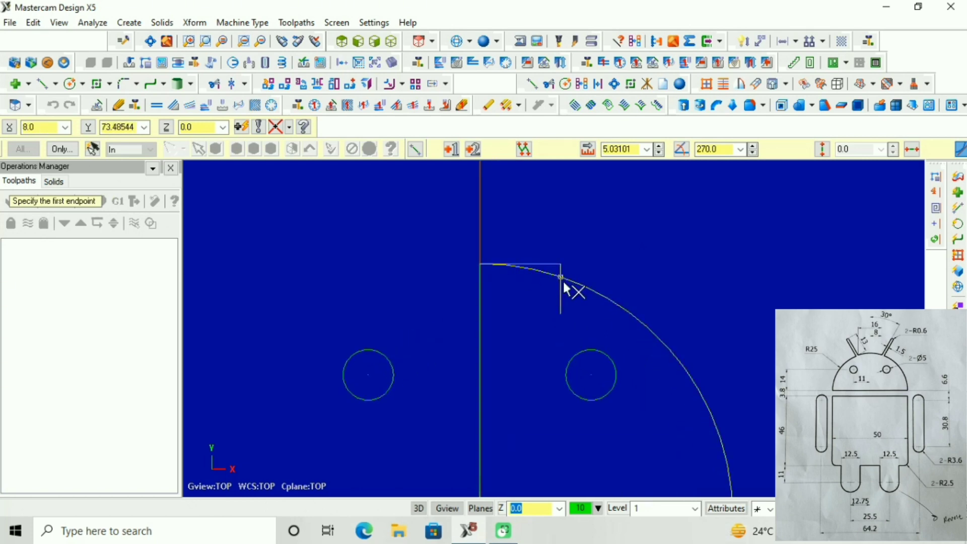
{"action": "left_click", "coordinate": [561, 278]}
{"action": "left_click", "coordinate": [626, 216]}
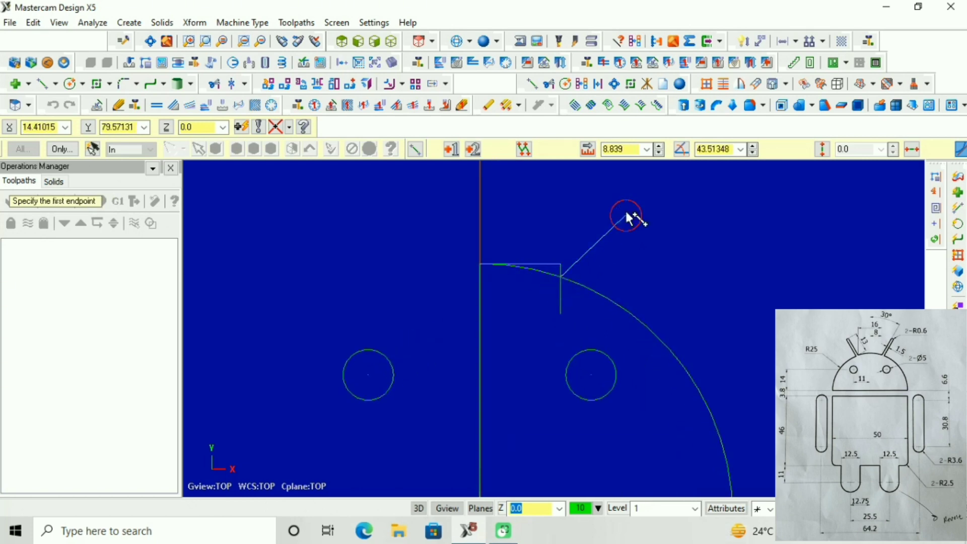
{"action": "left_click", "coordinate": [646, 150]}
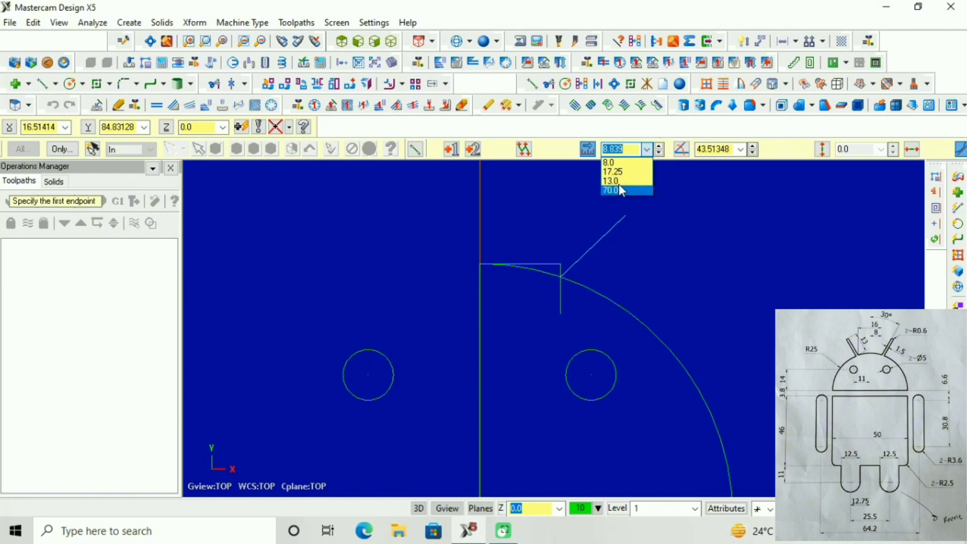
{"action": "left_click", "coordinate": [619, 181]}
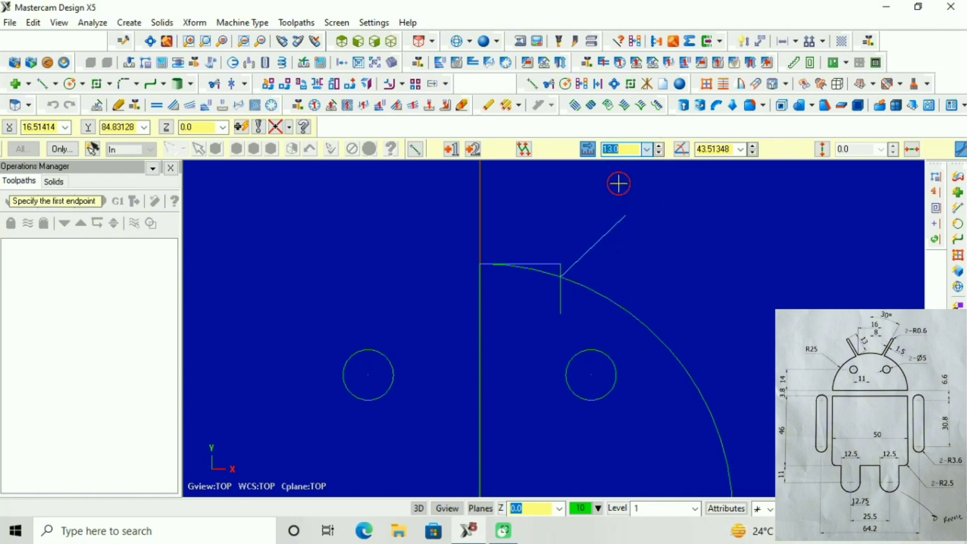
{"action": "left_click", "coordinate": [742, 149]}
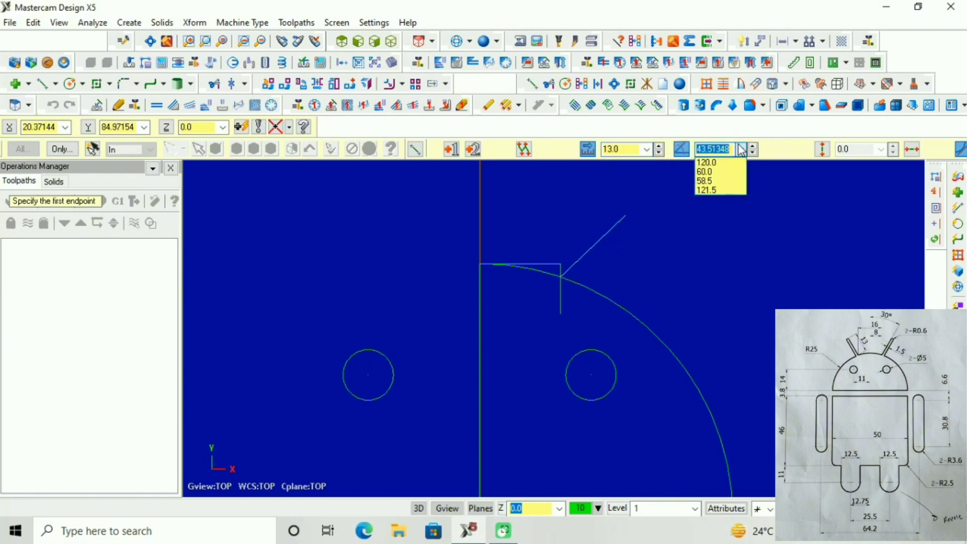
{"action": "type", "text": "90-30"}
{"action": "key", "text": "Return"}
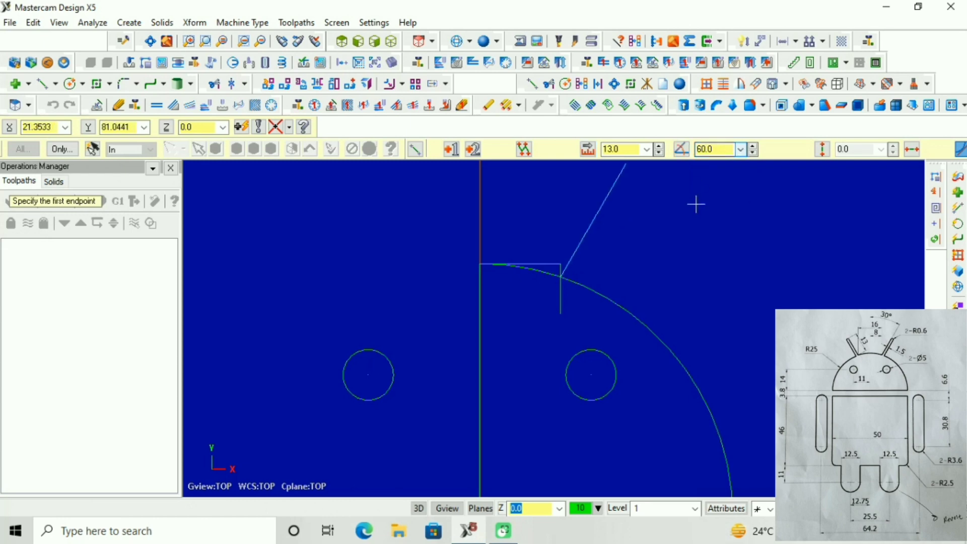
Offset a copy of the short vertical line beside the head's top 16 mm to the left and clear the colors.
{"action": "scroll", "coordinate": [683, 207], "scroll_direction": "down", "scroll_amount": 1}
{"action": "scroll", "coordinate": [604, 259], "scroll_direction": "up", "scroll_amount": 1}
{"action": "scroll", "coordinate": [592, 268], "scroll_direction": "up", "scroll_amount": 1}
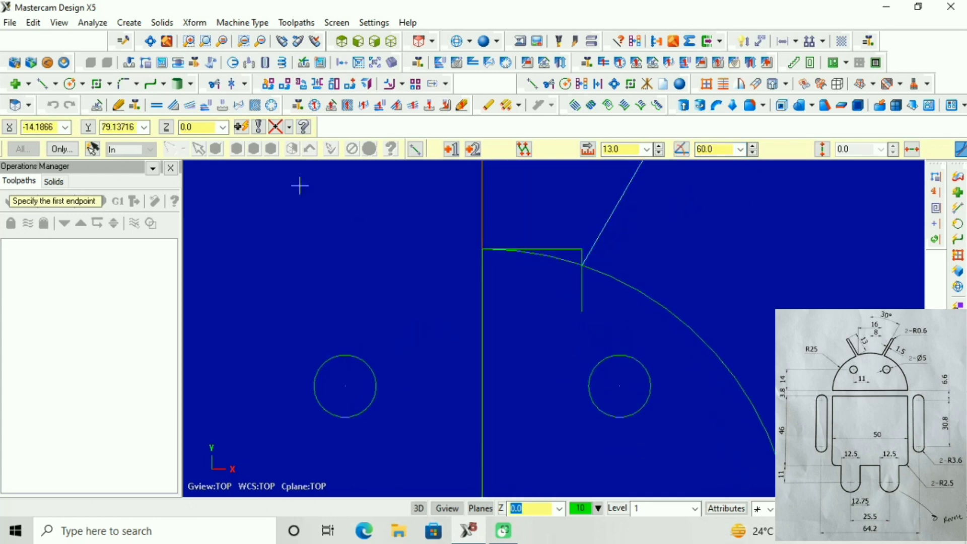
{"action": "left_click", "coordinate": [205, 27]}
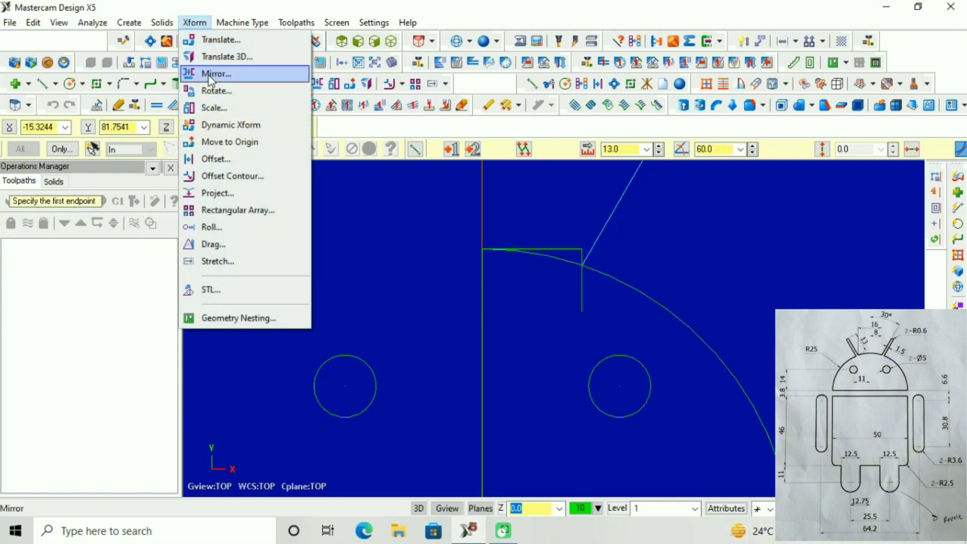
{"action": "left_click", "coordinate": [217, 159]}
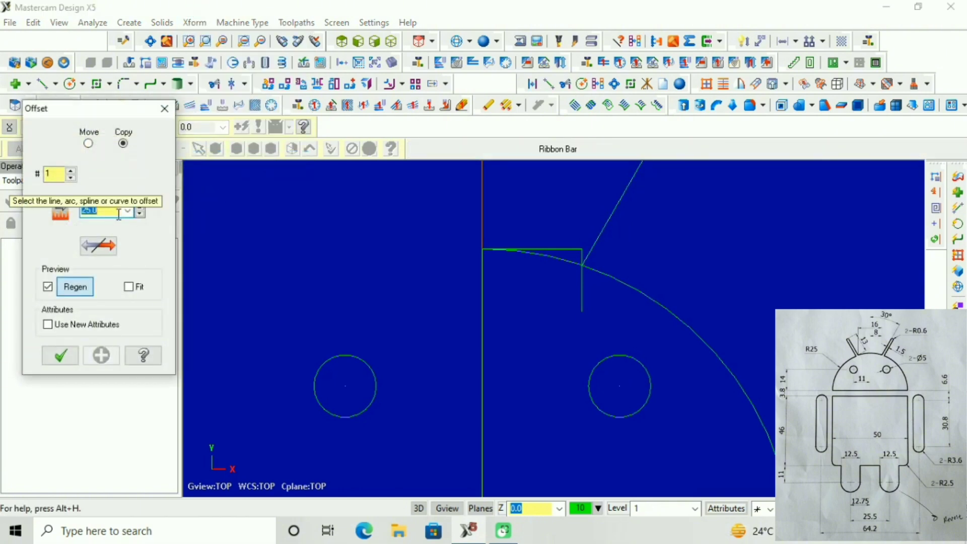
{"action": "left_click", "coordinate": [128, 212]}
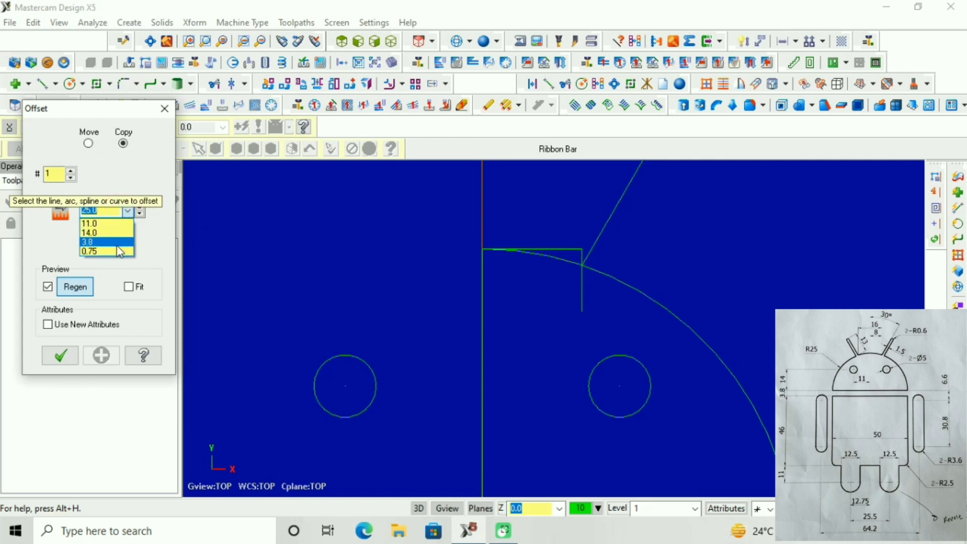
{"action": "left_click", "coordinate": [119, 207]}
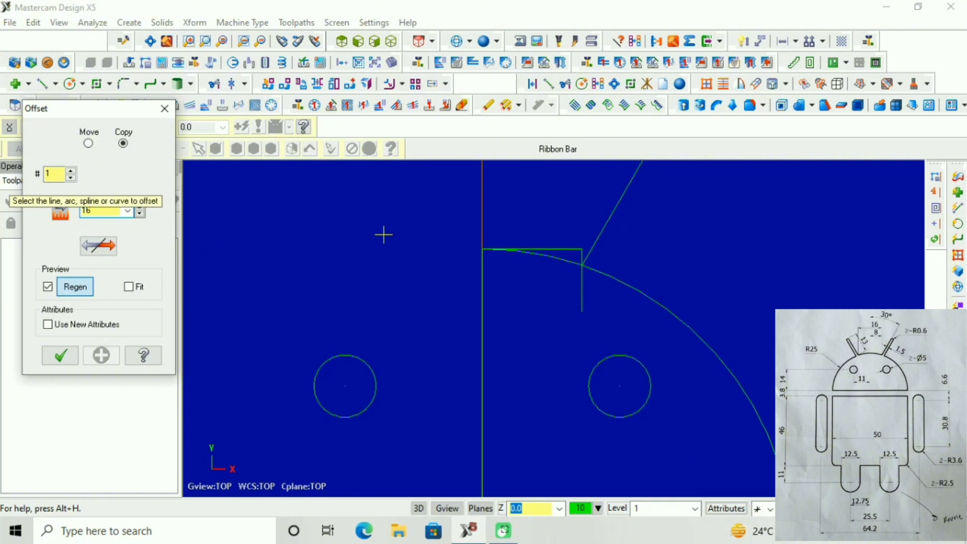
{"action": "left_click", "coordinate": [582, 291]}
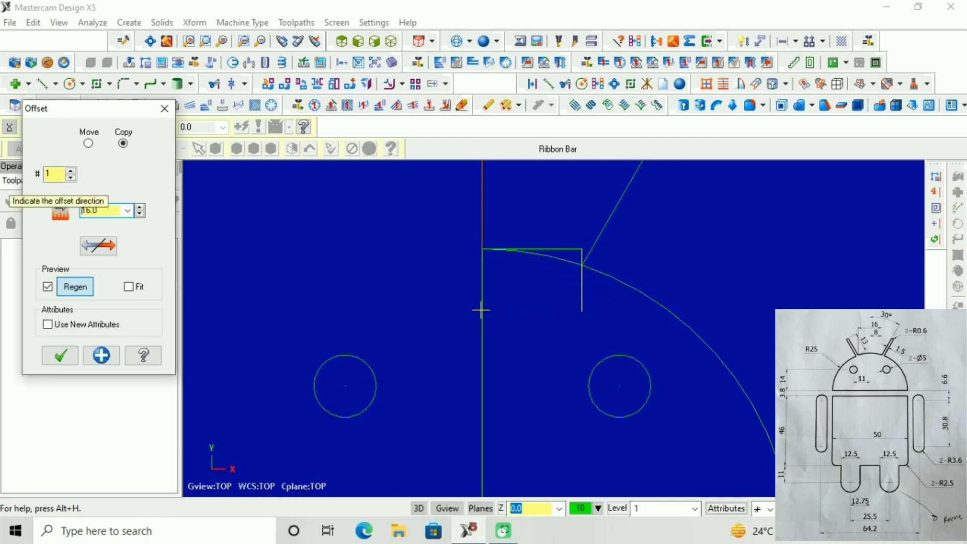
{"action": "left_click", "coordinate": [448, 303]}
{"action": "right_click", "coordinate": [383, 275]}
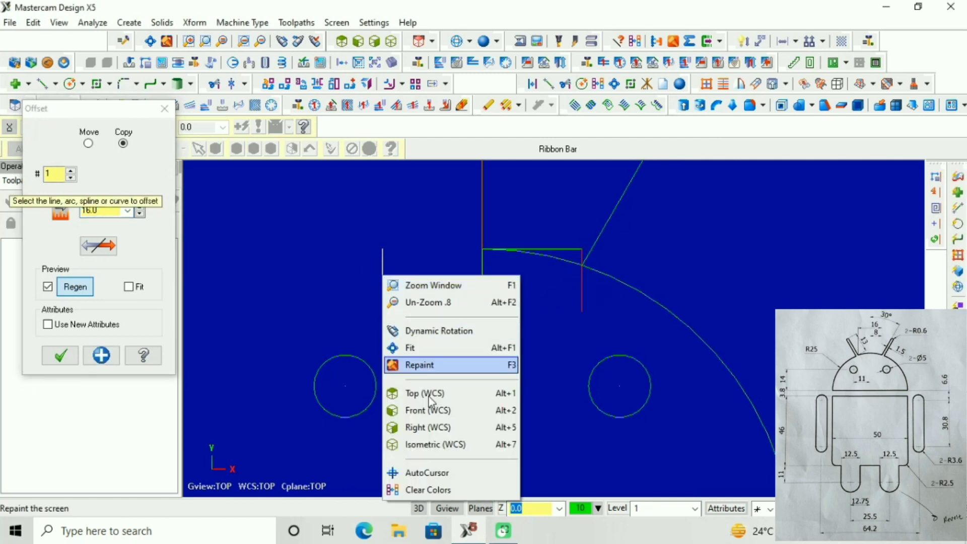
{"action": "left_click", "coordinate": [442, 485]}
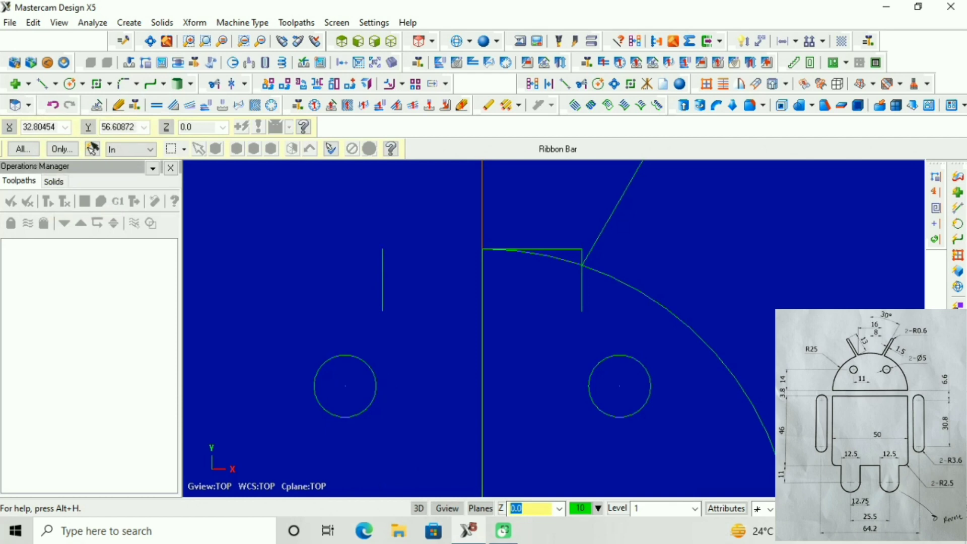
Draw a 25 mm radius circle centred on the inner end of the head's base line and passing through its outer end.
{"action": "scroll", "coordinate": [575, 241], "scroll_direction": "down", "scroll_amount": 3}
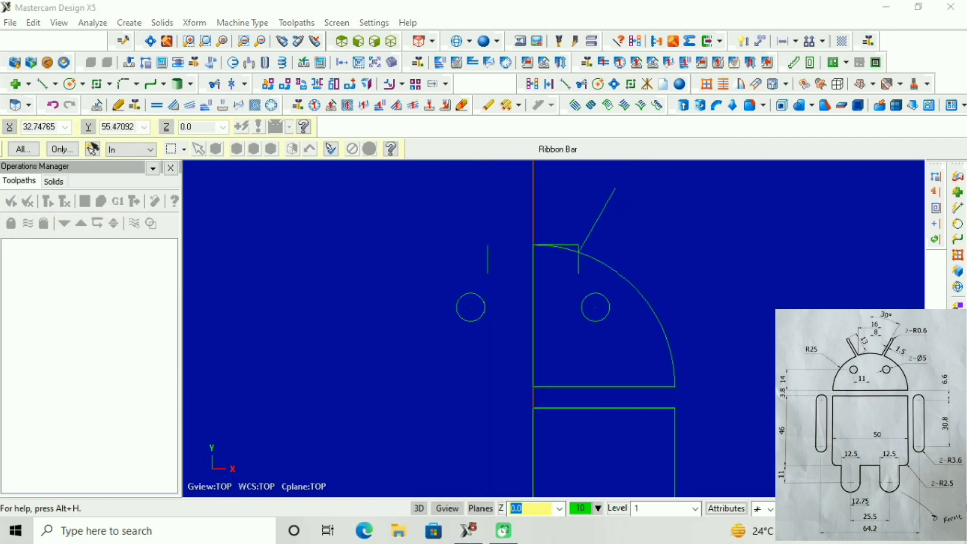
{"action": "left_click", "coordinate": [70, 83]}
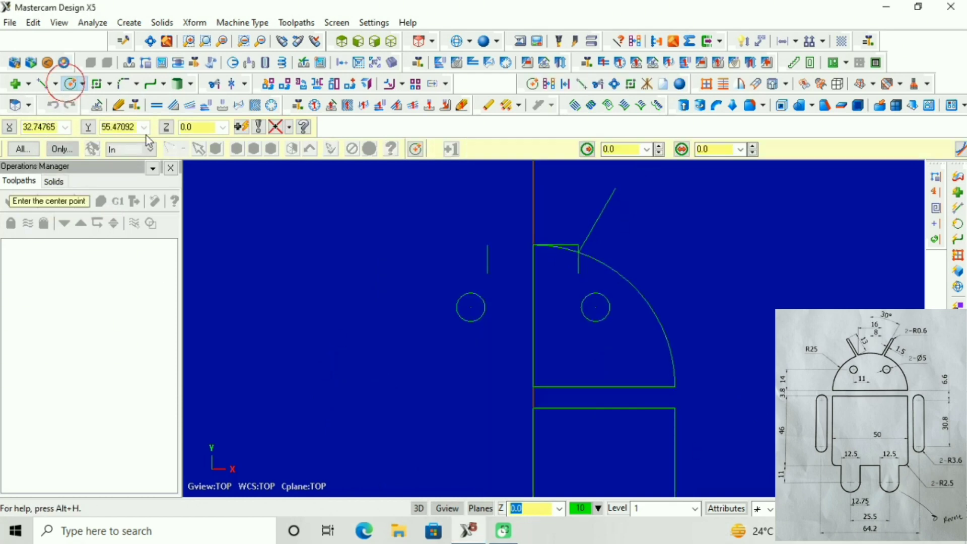
{"action": "left_click", "coordinate": [534, 386]}
{"action": "left_click", "coordinate": [675, 388]}
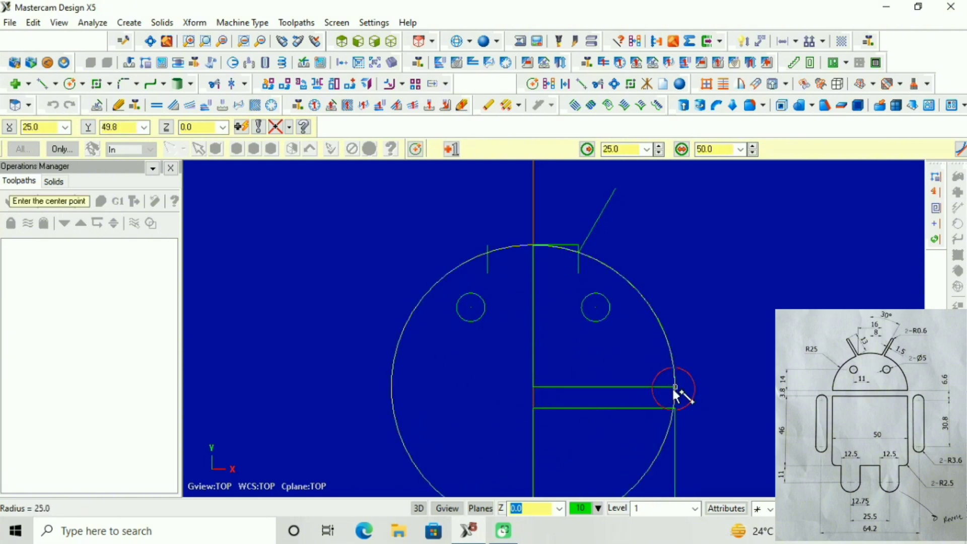
Draw an 8 mm horizontal line from the head circle's top leftward to the upper end of the offset vertical line.
{"action": "left_click", "coordinate": [43, 83]}
{"action": "scroll", "coordinate": [537, 229], "scroll_direction": "up", "scroll_amount": 4}
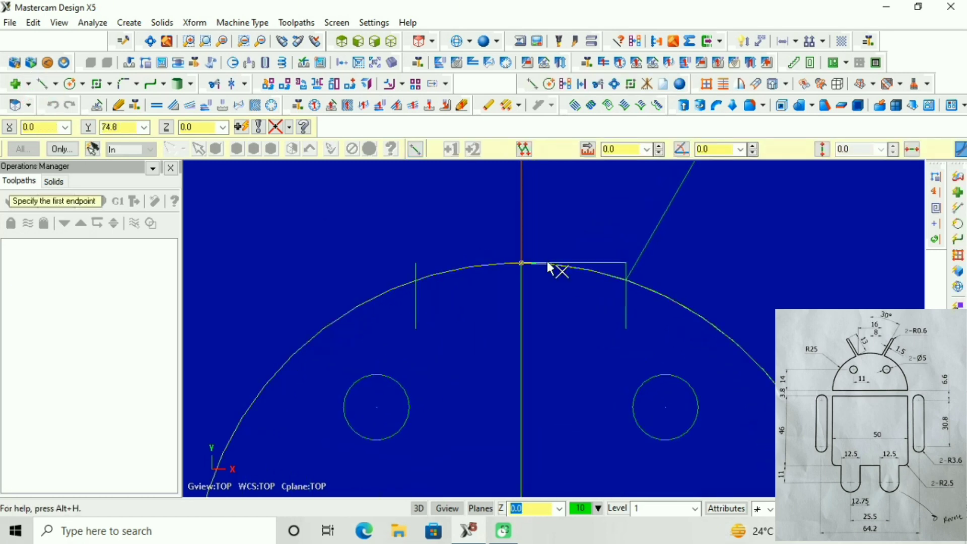
{"action": "left_click", "coordinate": [522, 263]}
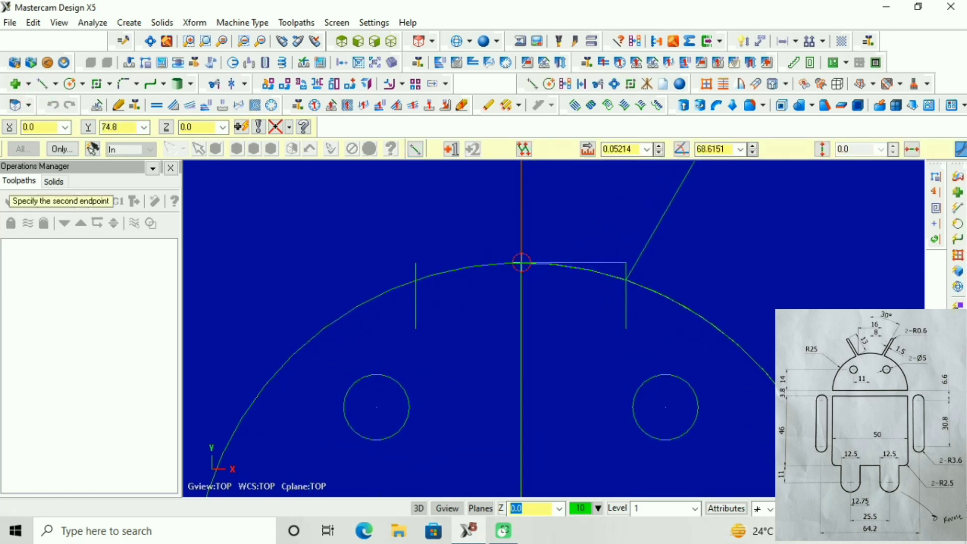
{"action": "left_click", "coordinate": [417, 267]}
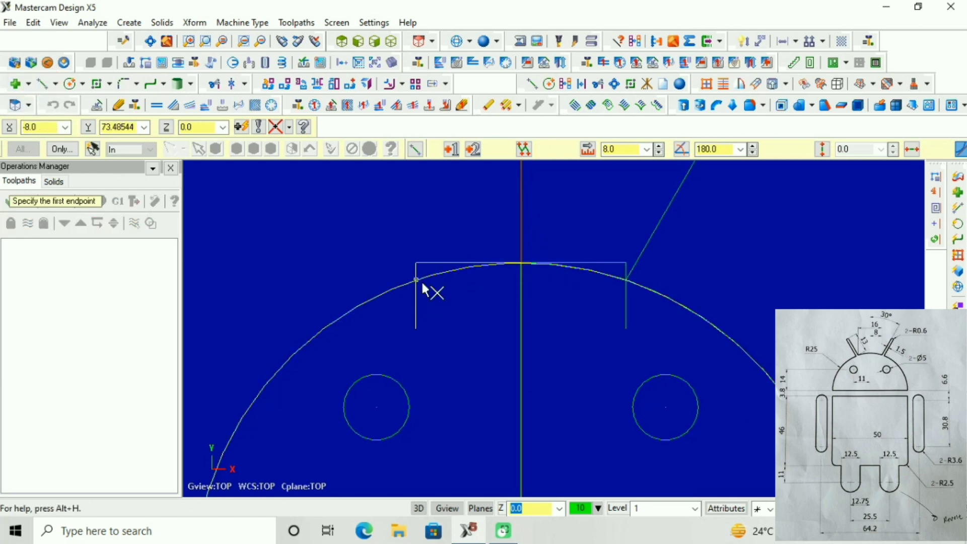
Draw a 13 mm left antenna line at 120 degrees (90+30) from where the left vertical line crosses the head circle.
{"action": "scroll", "coordinate": [418, 285], "scroll_direction": "up", "scroll_amount": 4}
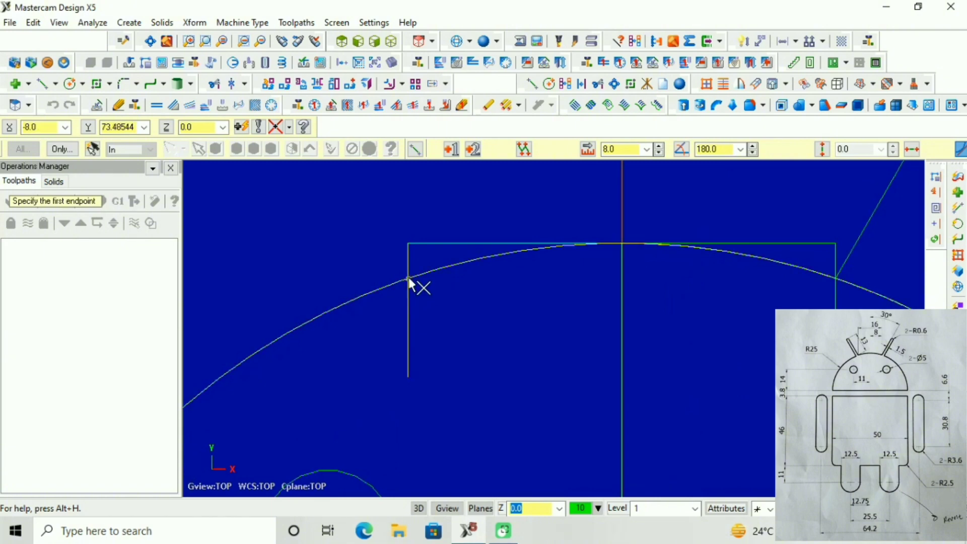
{"action": "left_click", "coordinate": [408, 277]}
{"action": "left_click", "coordinate": [348, 209]}
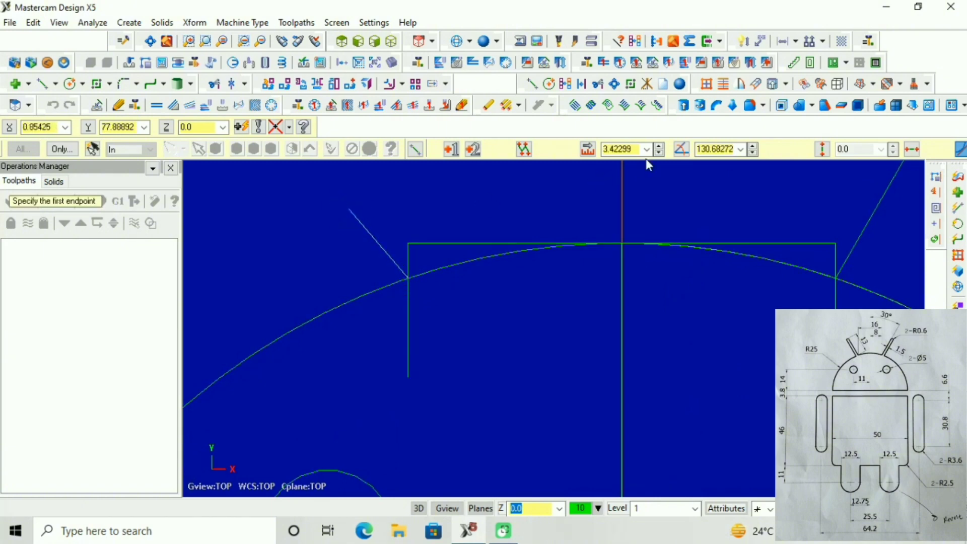
{"action": "left_click", "coordinate": [646, 149]}
{"action": "left_click", "coordinate": [635, 167]}
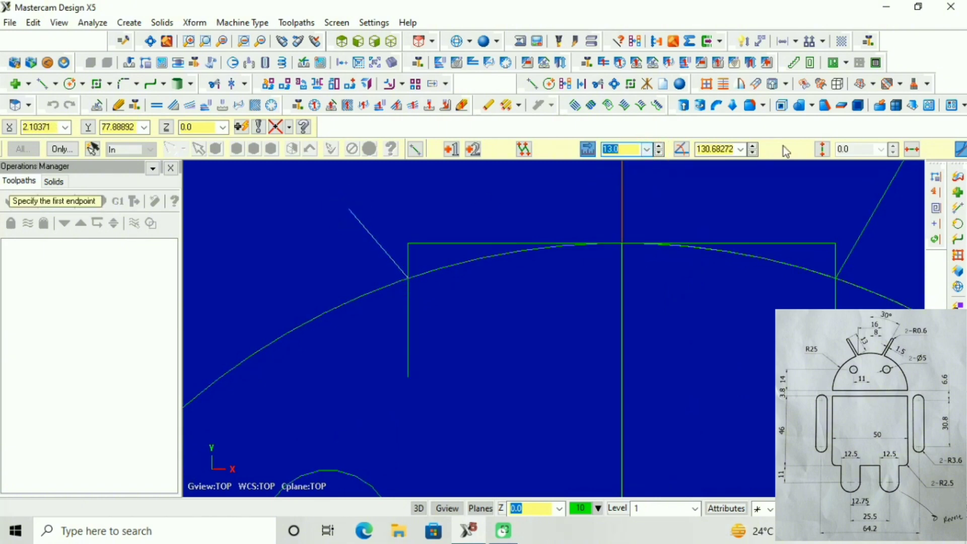
{"action": "left_click", "coordinate": [740, 149]}
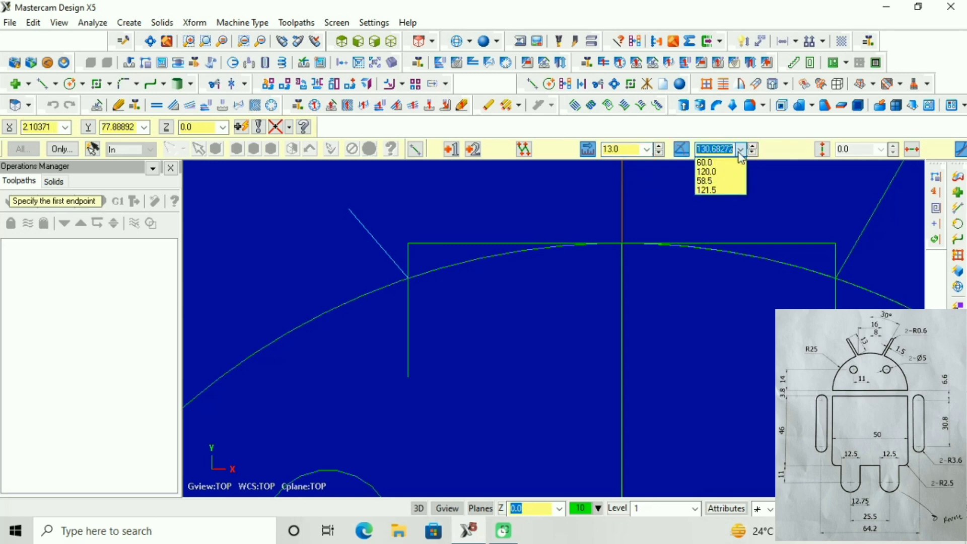
{"action": "type", "text": "90+30"}
{"action": "key", "text": "Return"}
Offset copies of both antenna lines 0.75 mm outward and clear the colors.
{"action": "scroll", "coordinate": [783, 344], "scroll_direction": "down", "scroll_amount": 2}
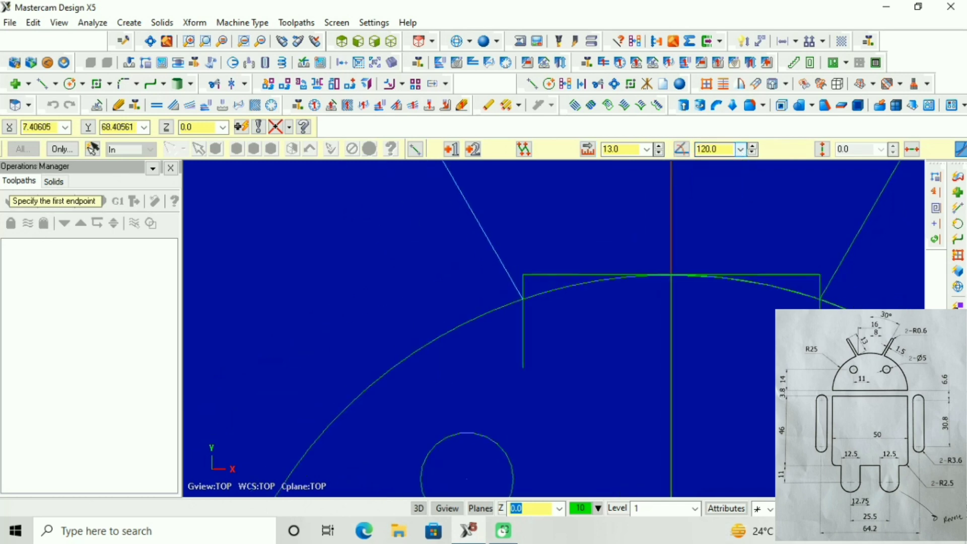
{"action": "scroll", "coordinate": [675, 425], "scroll_direction": "down", "scroll_amount": 3}
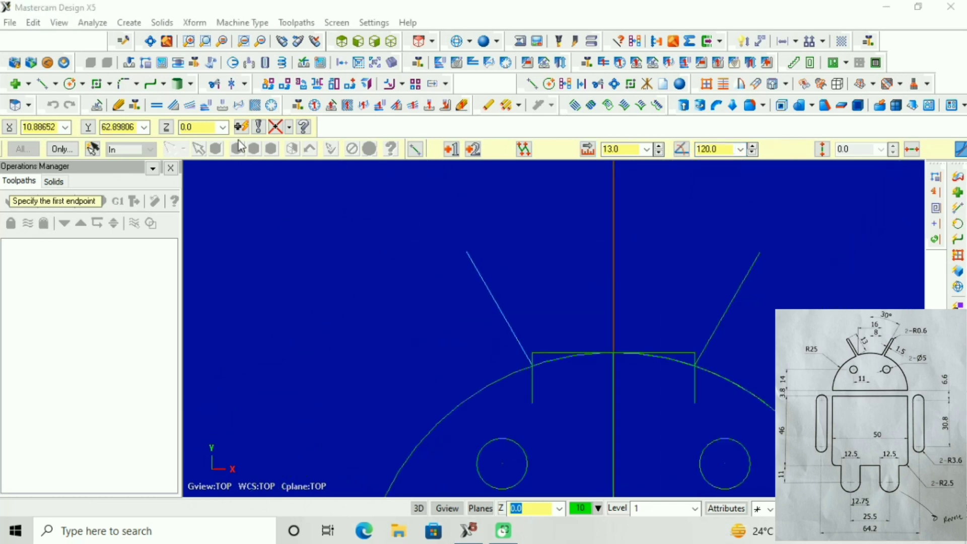
{"action": "left_click", "coordinate": [193, 23]}
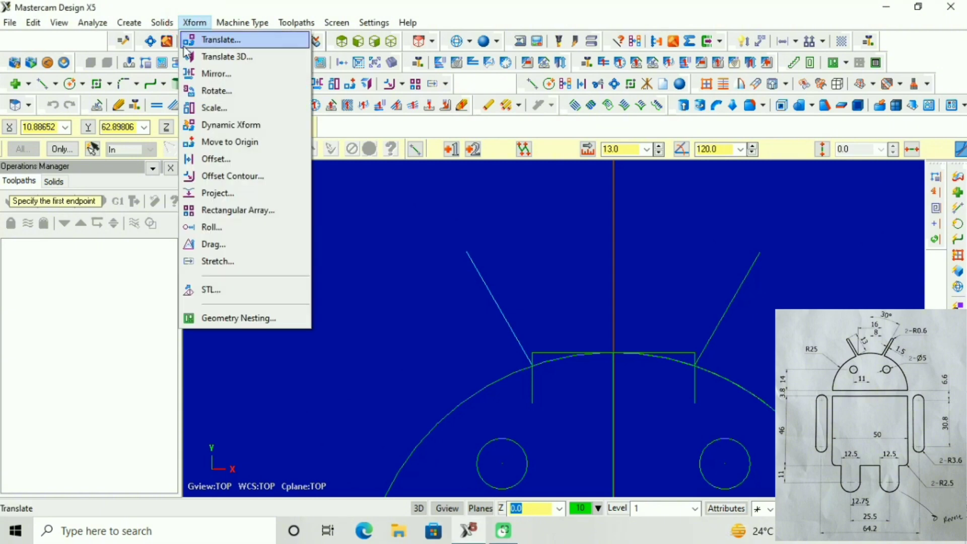
{"action": "left_click", "coordinate": [214, 160]}
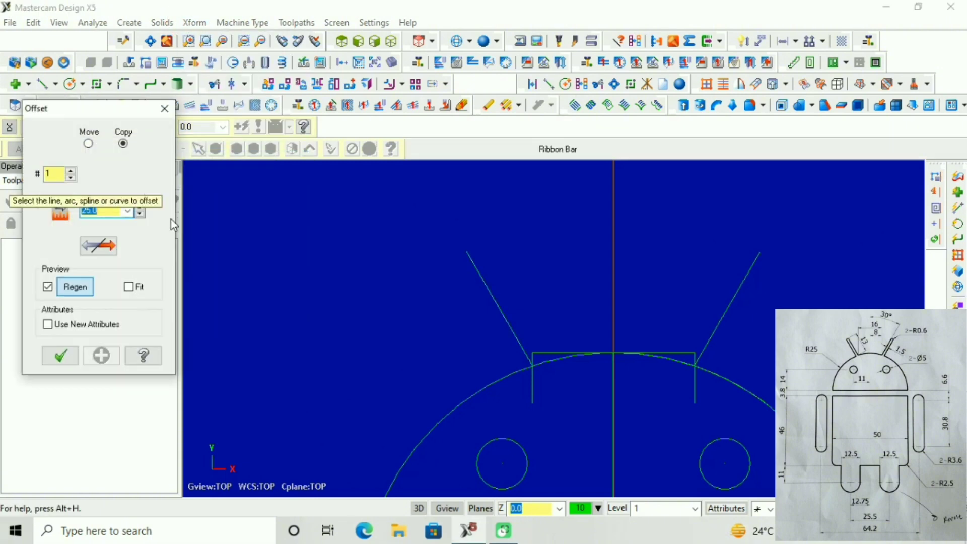
{"action": "left_click", "coordinate": [128, 212]}
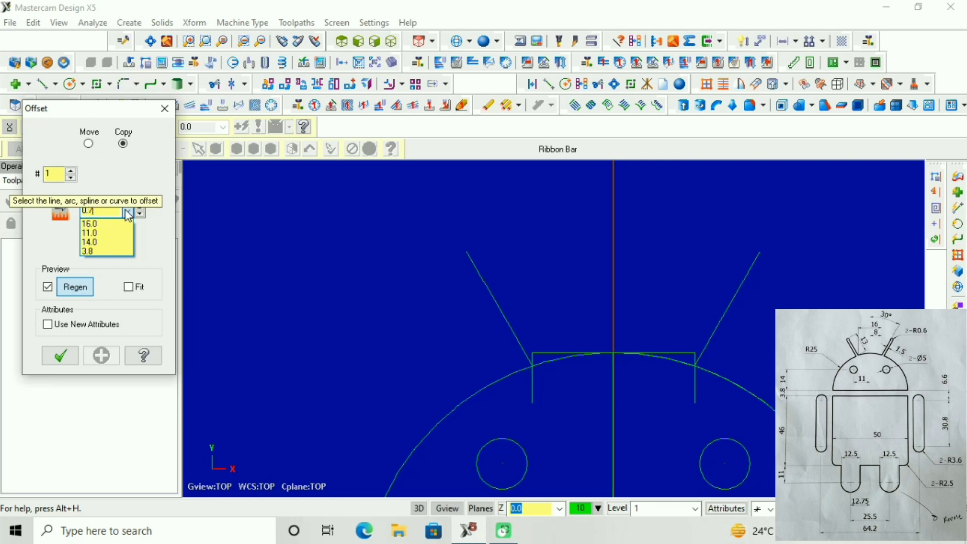
{"action": "left_click", "coordinate": [481, 279]}
{"action": "left_click", "coordinate": [479, 291]}
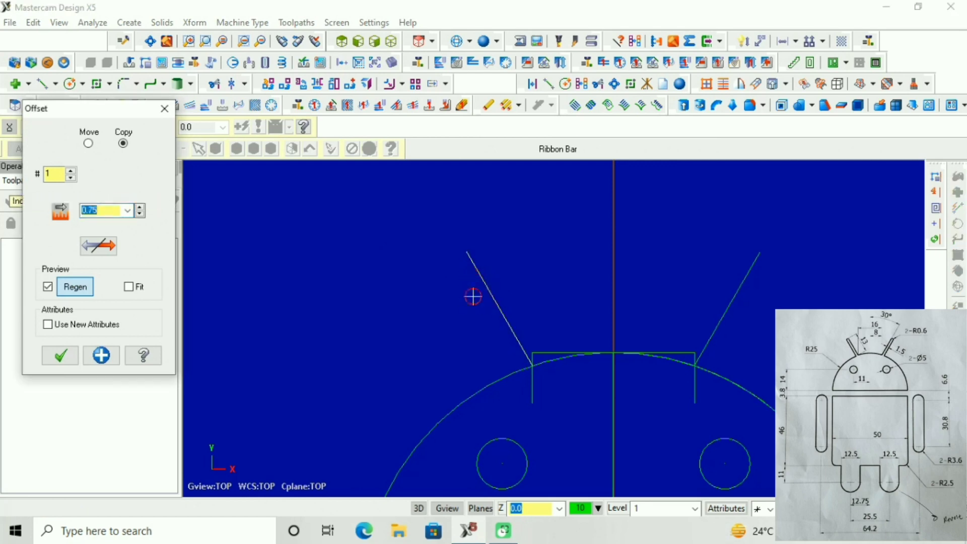
{"action": "left_click", "coordinate": [474, 297]}
{"action": "left_click", "coordinate": [735, 303]}
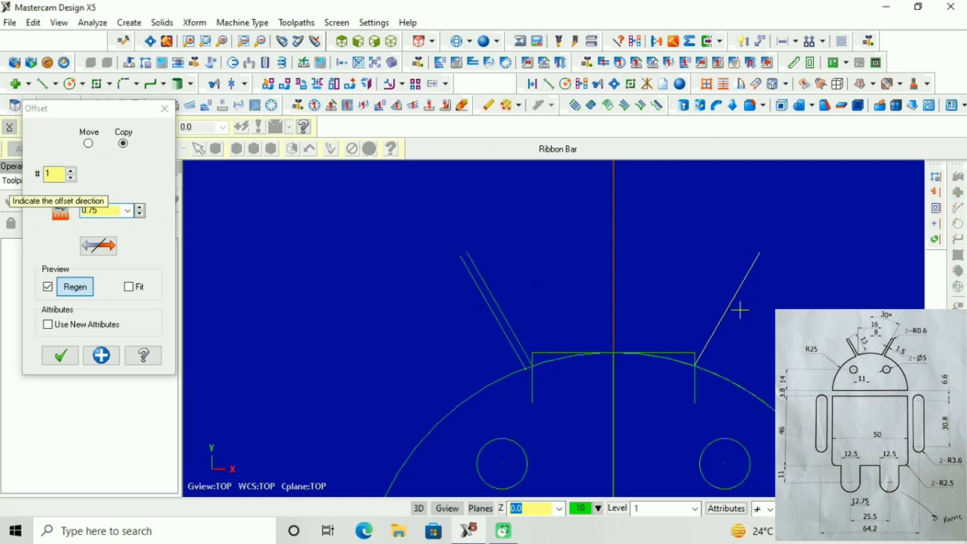
{"action": "left_click", "coordinate": [741, 308]}
{"action": "right_click", "coordinate": [738, 304]}
{"action": "left_click", "coordinate": [783, 296]}
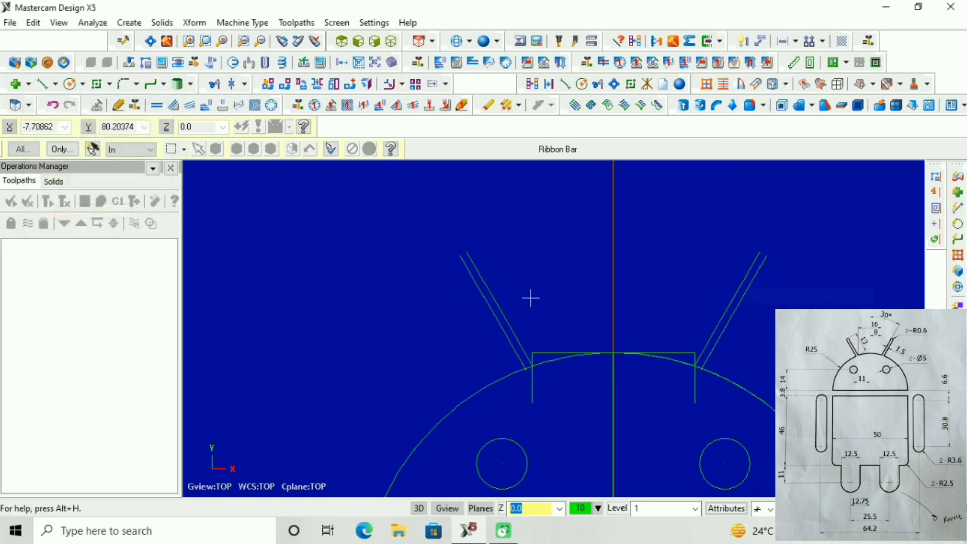
Close the tips of both antennas with short lines joining the ends of each line pair.
{"action": "left_click", "coordinate": [46, 87]}
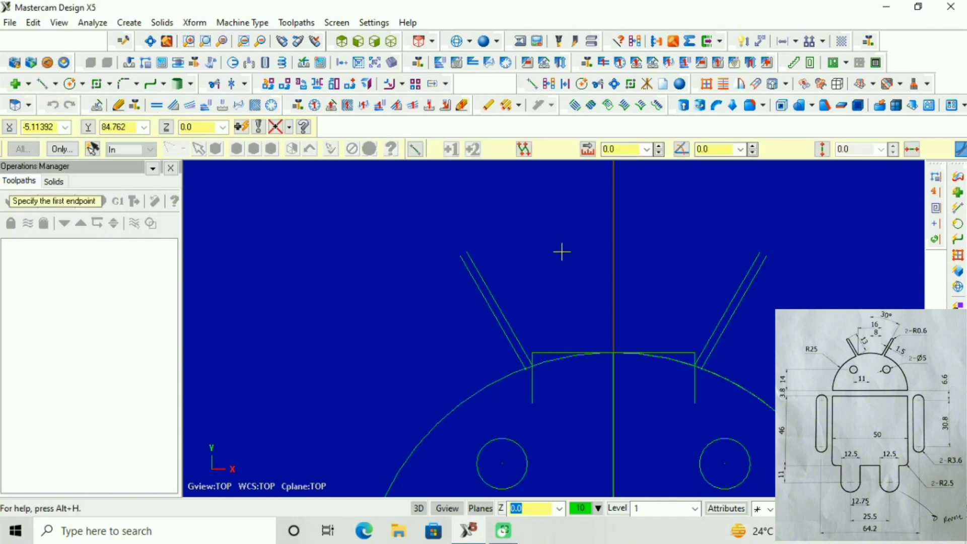
{"action": "scroll", "coordinate": [459, 259], "scroll_direction": "up", "scroll_amount": 2}
{"action": "left_click", "coordinate": [462, 256]}
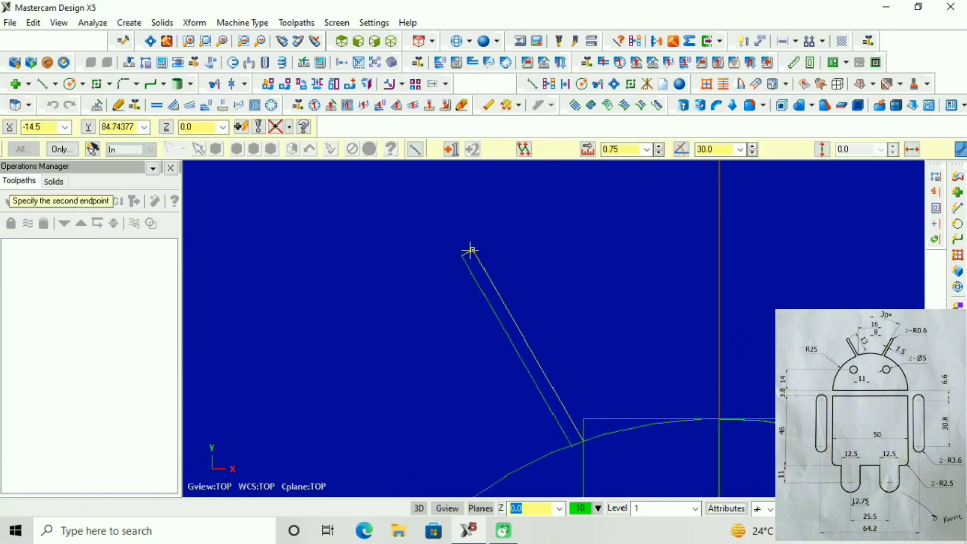
{"action": "left_click", "coordinate": [471, 250]}
{"action": "scroll", "coordinate": [430, 261], "scroll_direction": "down", "scroll_amount": 2}
{"action": "scroll", "coordinate": [704, 233], "scroll_direction": "up", "scroll_amount": 2}
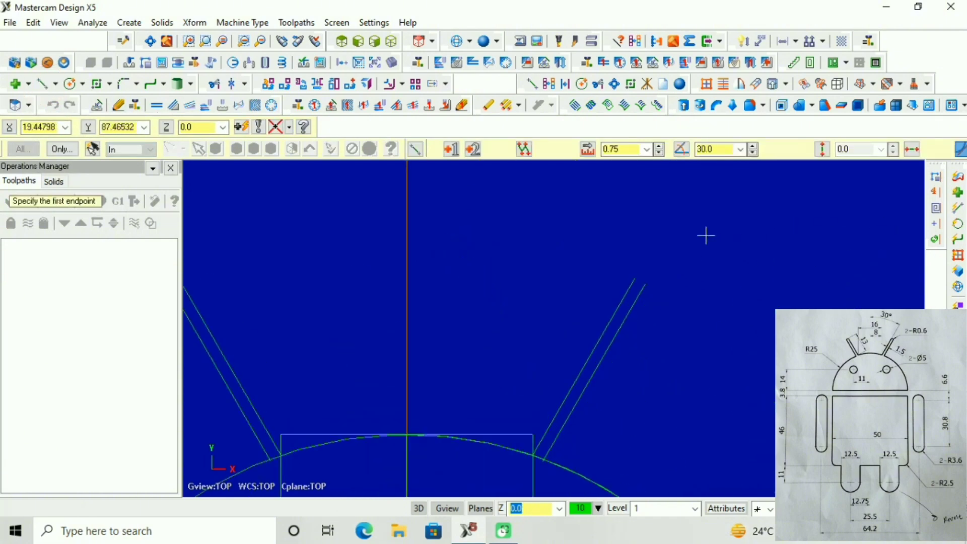
{"action": "left_click", "coordinate": [635, 279]}
{"action": "left_click", "coordinate": [645, 284]}
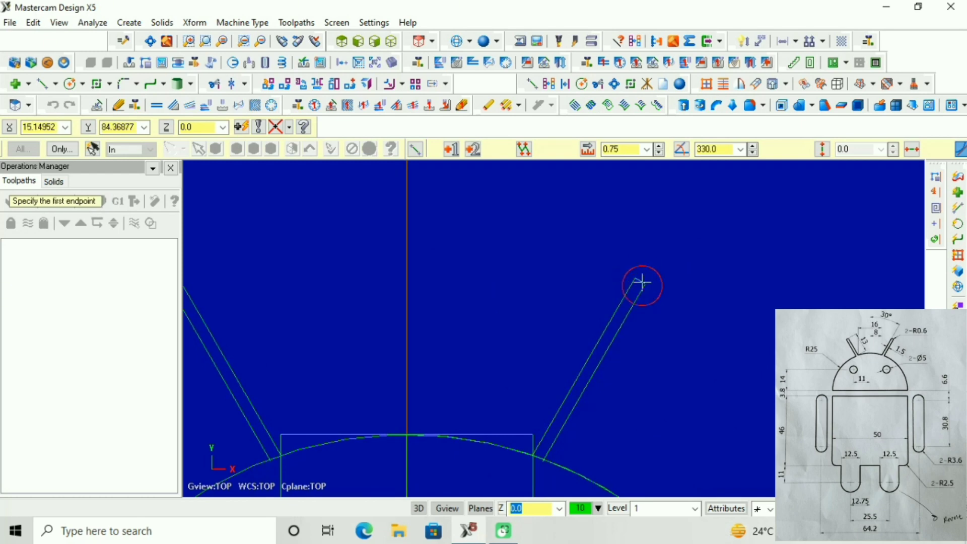
Fillet the outer tip corner of both antennas with a 0.6 mm radius.
{"action": "scroll", "coordinate": [694, 244], "scroll_direction": "down", "scroll_amount": 2}
{"action": "scroll", "coordinate": [483, 238], "scroll_direction": "down", "scroll_amount": 1}
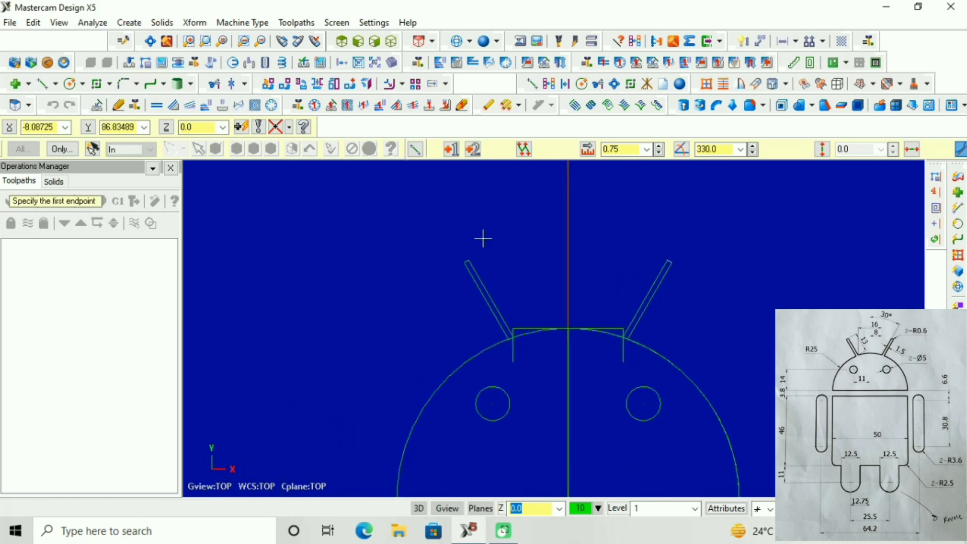
{"action": "left_click", "coordinate": [124, 84]}
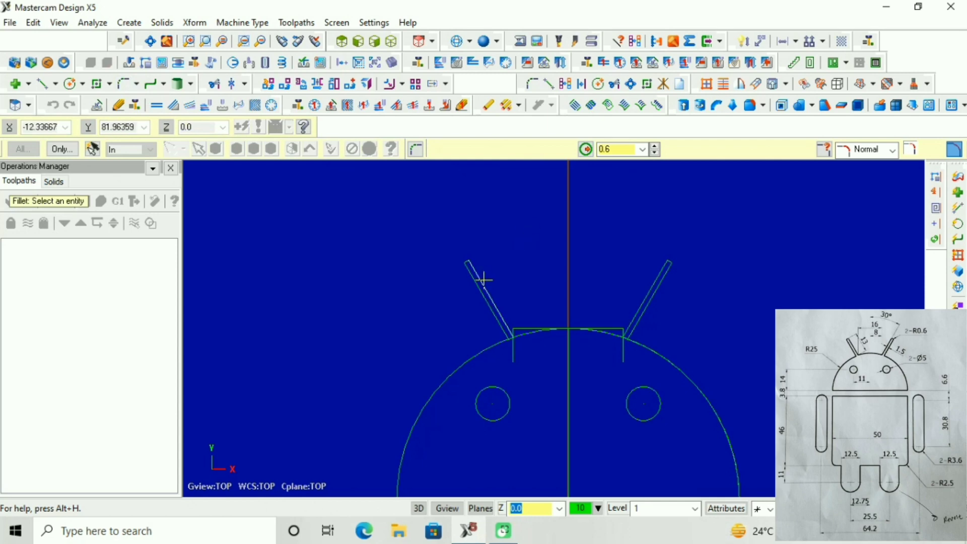
{"action": "scroll", "coordinate": [473, 280], "scroll_direction": "up", "scroll_amount": 2}
{"action": "left_click", "coordinate": [458, 249]}
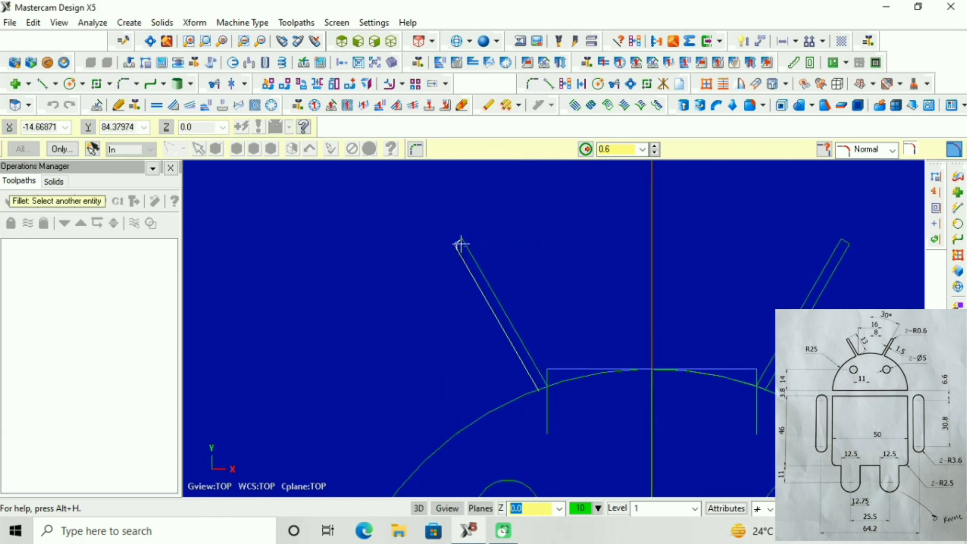
{"action": "left_click", "coordinate": [461, 244]}
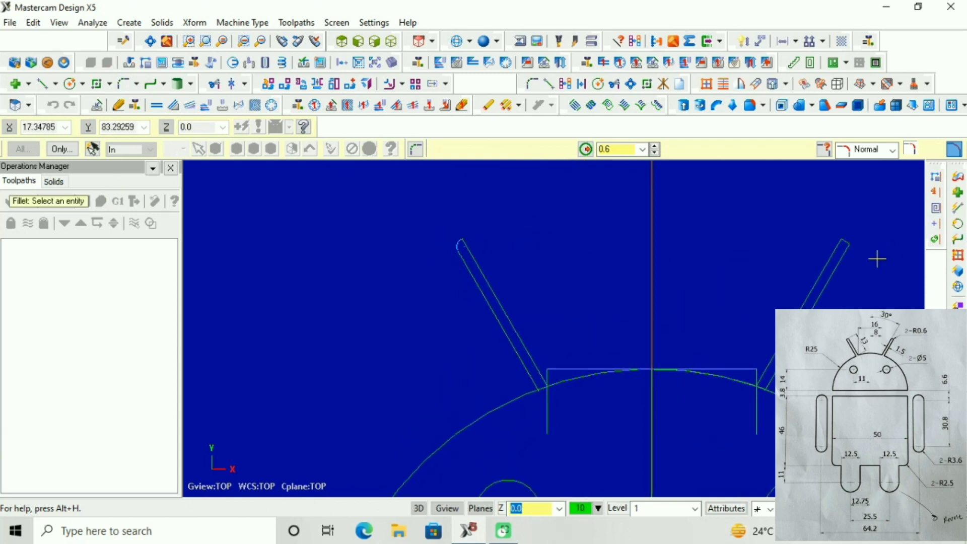
{"action": "left_click", "coordinate": [844, 255]}
{"action": "left_click", "coordinate": [842, 244]}
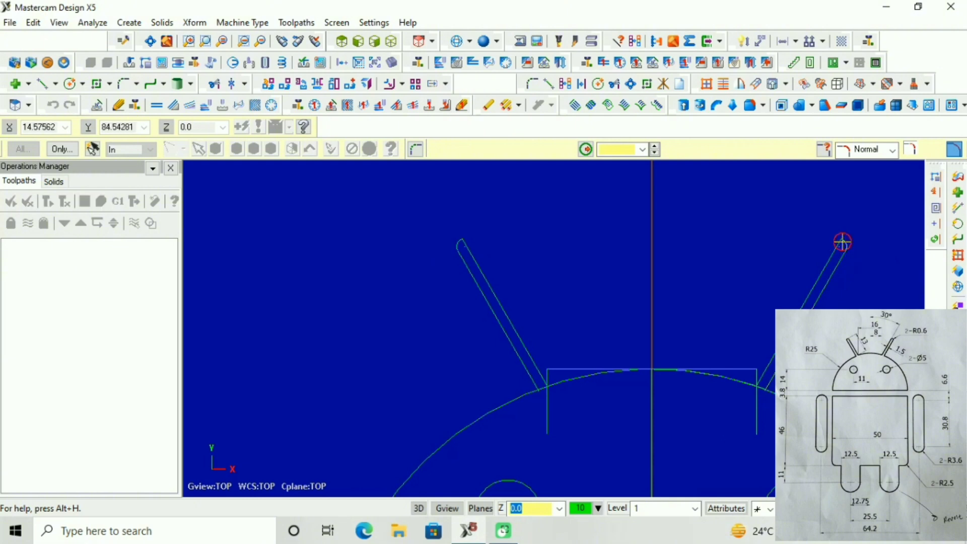
Remove the left vertical and horizontal construction lines beside the left antenna's base using Divide/Delete.
{"action": "scroll", "coordinate": [687, 292], "scroll_direction": "down", "scroll_amount": 3}
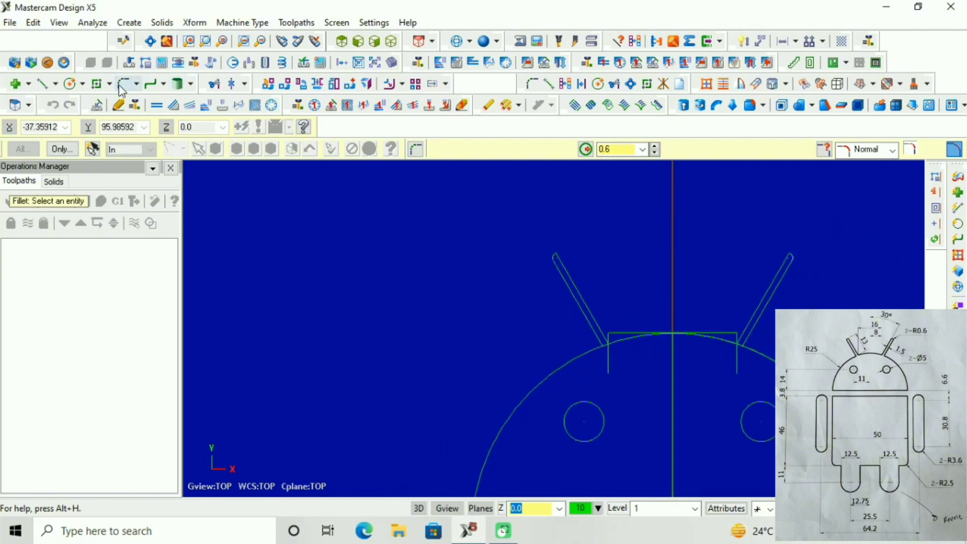
{"action": "left_click", "coordinate": [43, 84]}
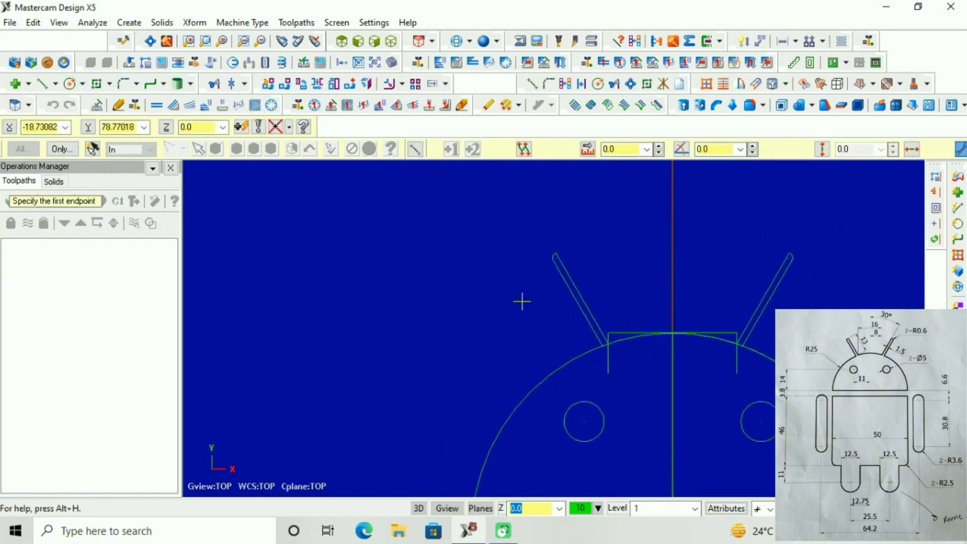
{"action": "scroll", "coordinate": [522, 300], "scroll_direction": "down", "scroll_amount": 3}
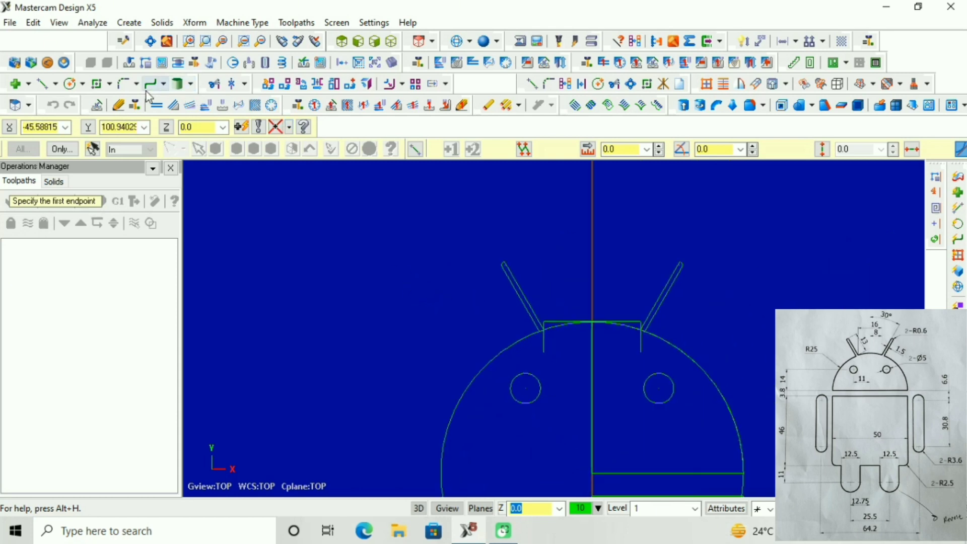
{"action": "left_click", "coordinate": [214, 84]}
{"action": "scroll", "coordinate": [554, 350], "scroll_direction": "up", "scroll_amount": 1}
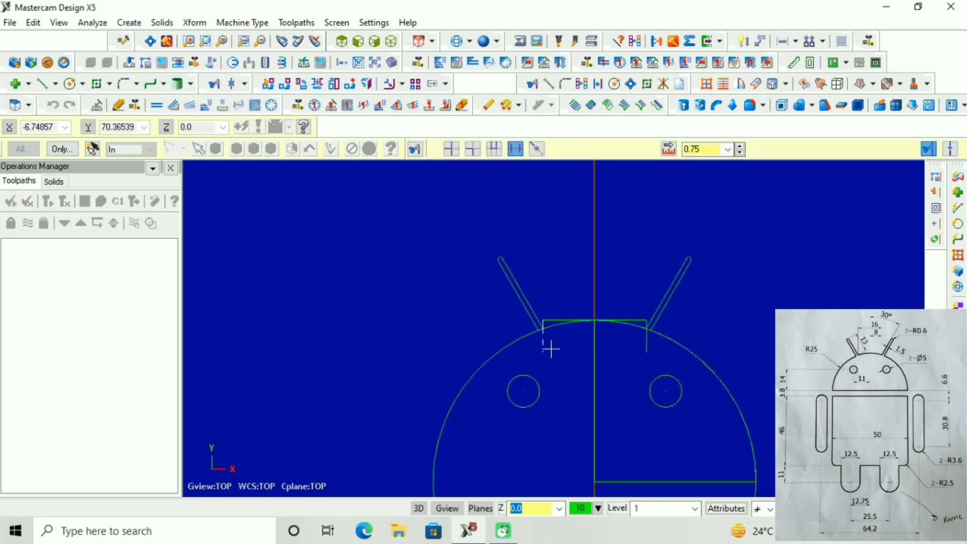
{"action": "left_click", "coordinate": [543, 351]}
{"action": "left_click", "coordinate": [549, 319]}
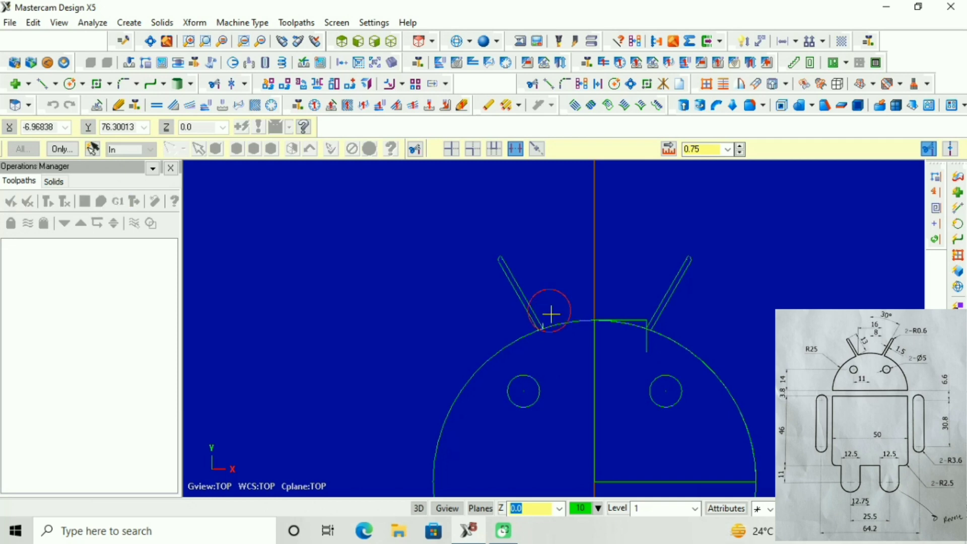
{"action": "scroll", "coordinate": [551, 322], "scroll_direction": "up", "scroll_amount": 3}
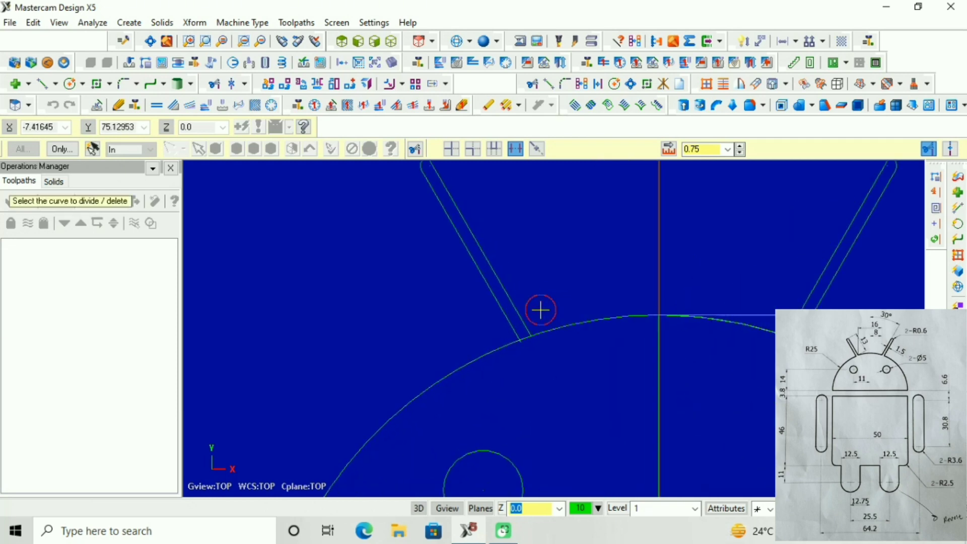
Delete the head arc left of the vertical centre line, including the piece between the left antenna's lines.
{"action": "left_click", "coordinate": [578, 325]}
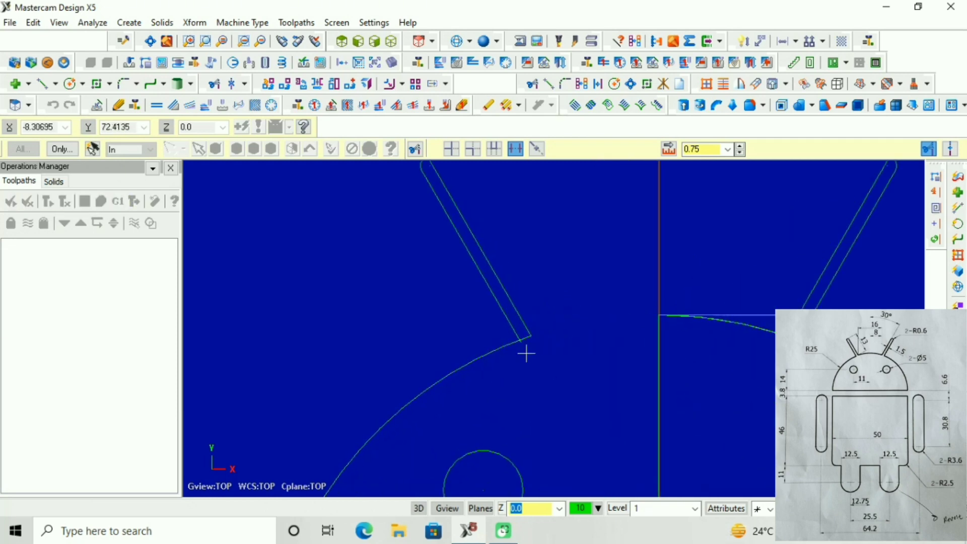
{"action": "scroll", "coordinate": [526, 350], "scroll_direction": "up", "scroll_amount": 2}
{"action": "left_click", "coordinate": [465, 378]}
{"action": "scroll", "coordinate": [530, 356], "scroll_direction": "up", "scroll_amount": 2}
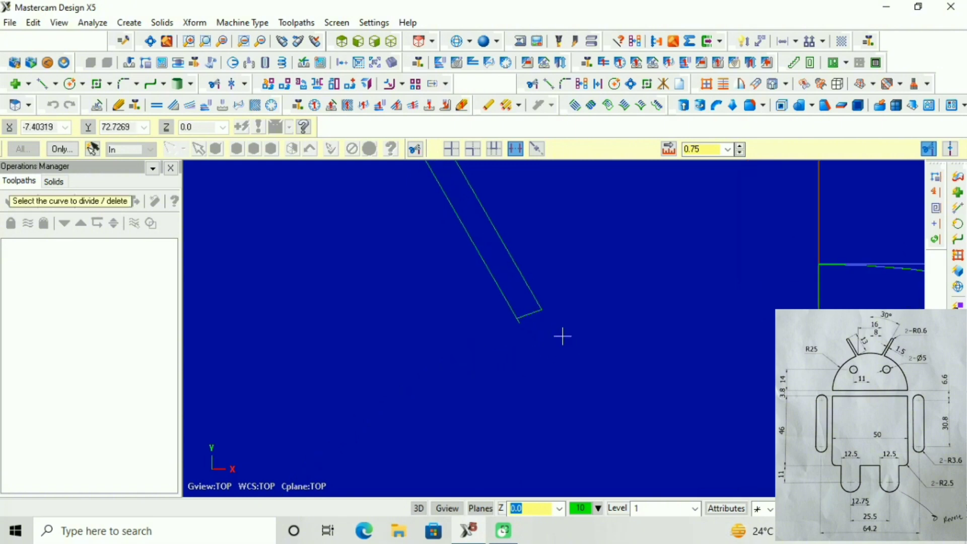
{"action": "left_click", "coordinate": [524, 315]}
{"action": "key", "text": "Escape"}
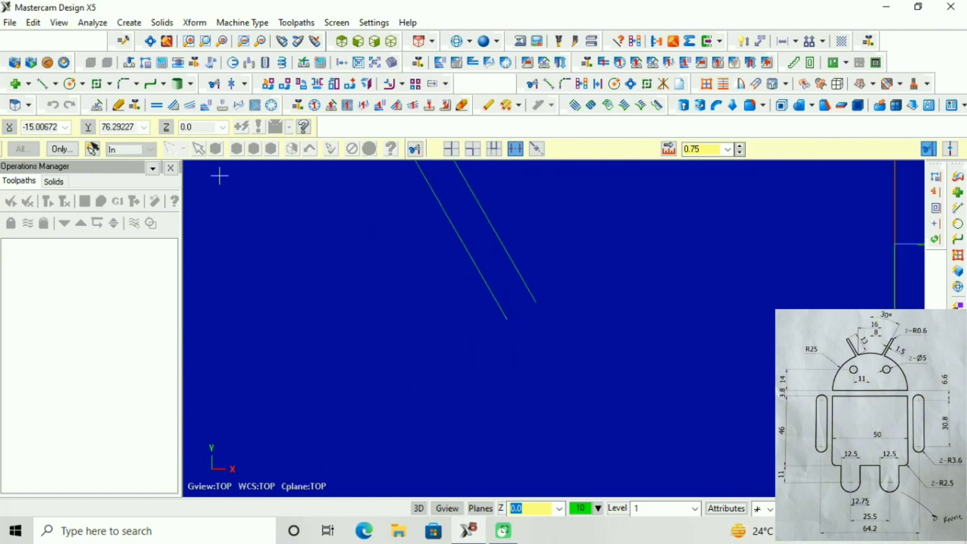
Close the base of the left antenna with a short line joining the lower ends of its two sides.
{"action": "left_click", "coordinate": [42, 83]}
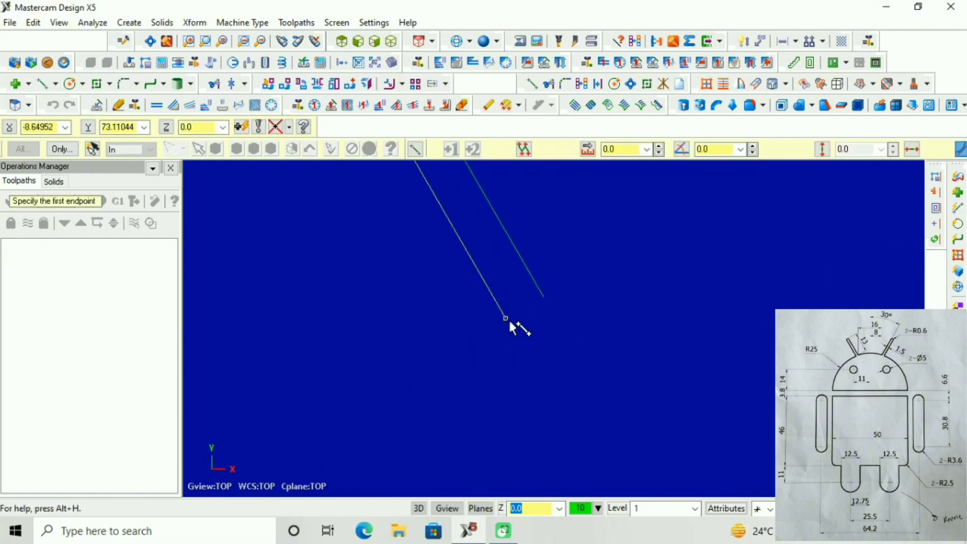
{"action": "left_click", "coordinate": [506, 317]}
{"action": "left_click", "coordinate": [543, 297]}
{"action": "scroll", "coordinate": [503, 317], "scroll_direction": "down", "scroll_amount": 5}
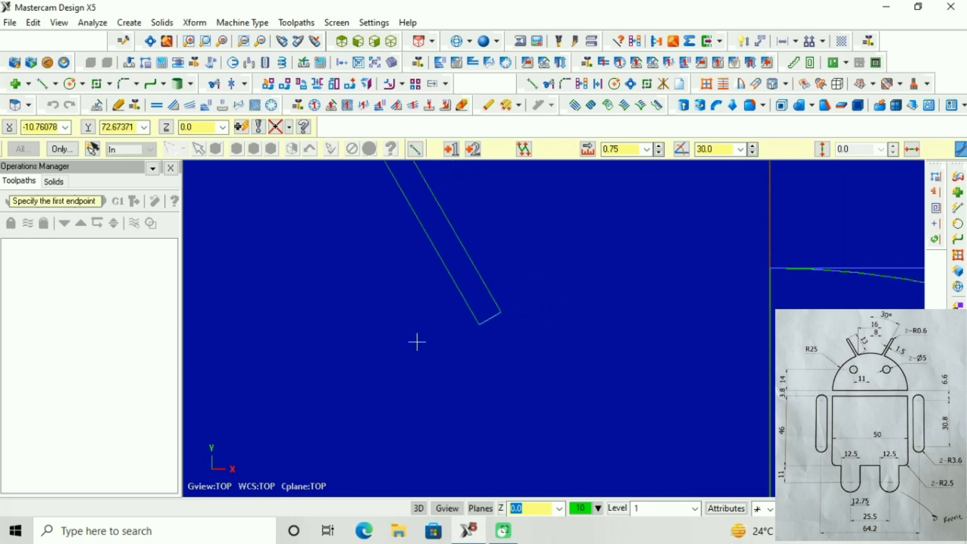
{"action": "scroll", "coordinate": [604, 290], "scroll_direction": "down", "scroll_amount": 3}
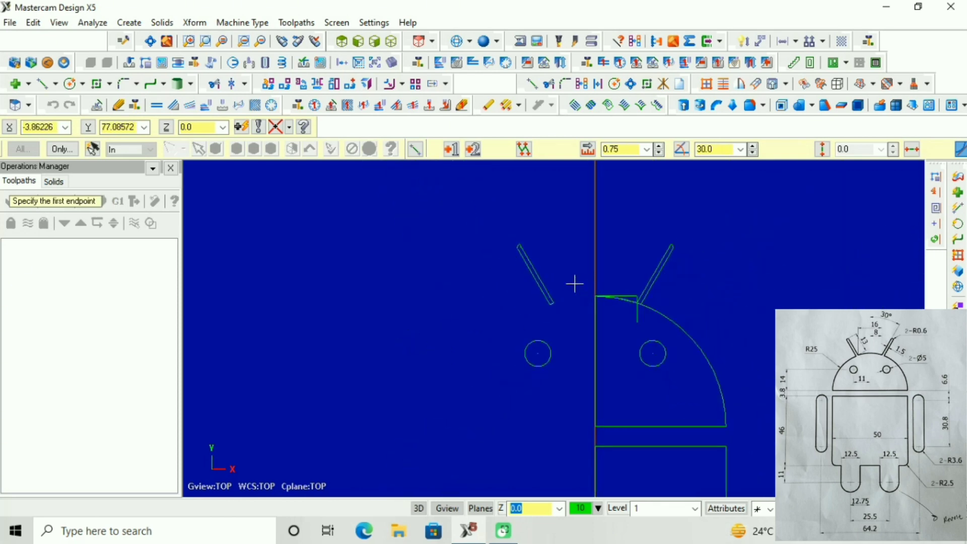
Remove the right horizontal and vertical construction lines beside the right antenna's base using Divide/Delete.
{"action": "left_click", "coordinate": [214, 83]}
{"action": "scroll", "coordinate": [584, 330], "scroll_direction": "up", "scroll_amount": 2}
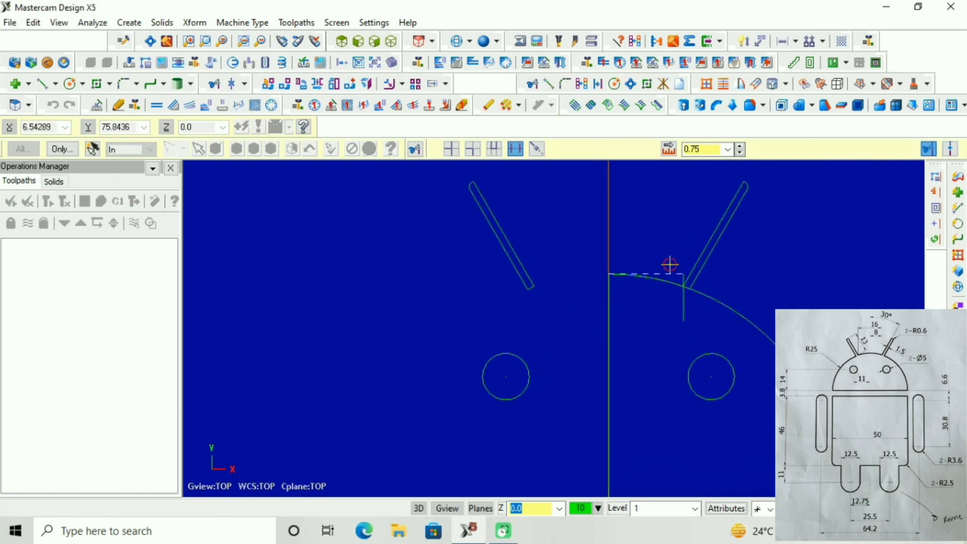
{"action": "scroll", "coordinate": [657, 260], "scroll_direction": "up", "scroll_amount": 2}
{"action": "scroll", "coordinate": [612, 283], "scroll_direction": "up", "scroll_amount": 1}
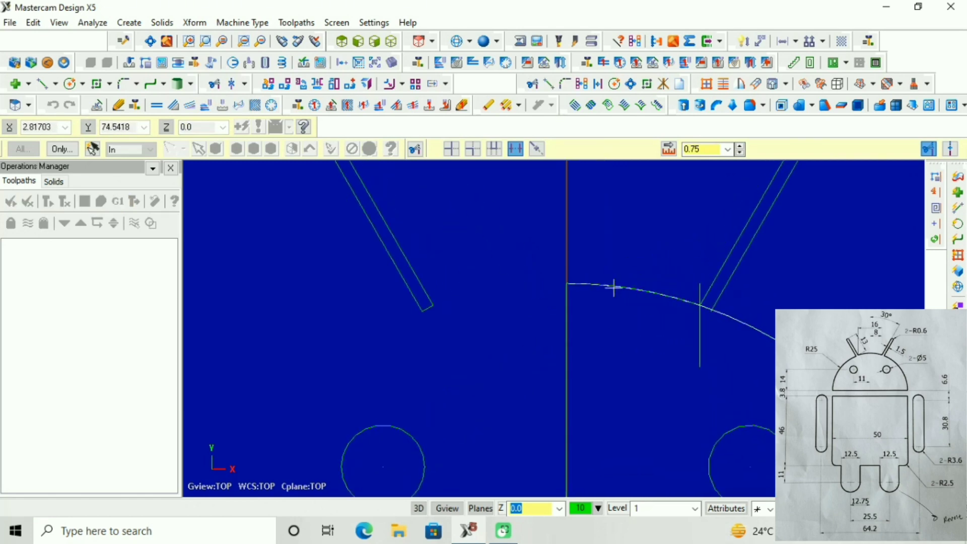
{"action": "scroll", "coordinate": [629, 288], "scroll_direction": "down", "scroll_amount": 2}
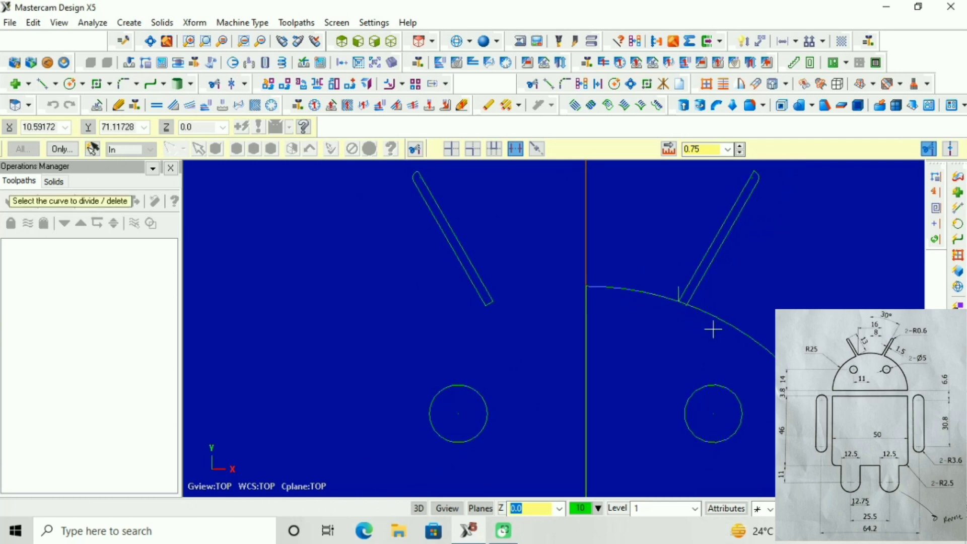
{"action": "scroll", "coordinate": [676, 261], "scroll_direction": "up", "scroll_amount": 1}
{"action": "scroll", "coordinate": [678, 272], "scroll_direction": "up", "scroll_amount": 1}
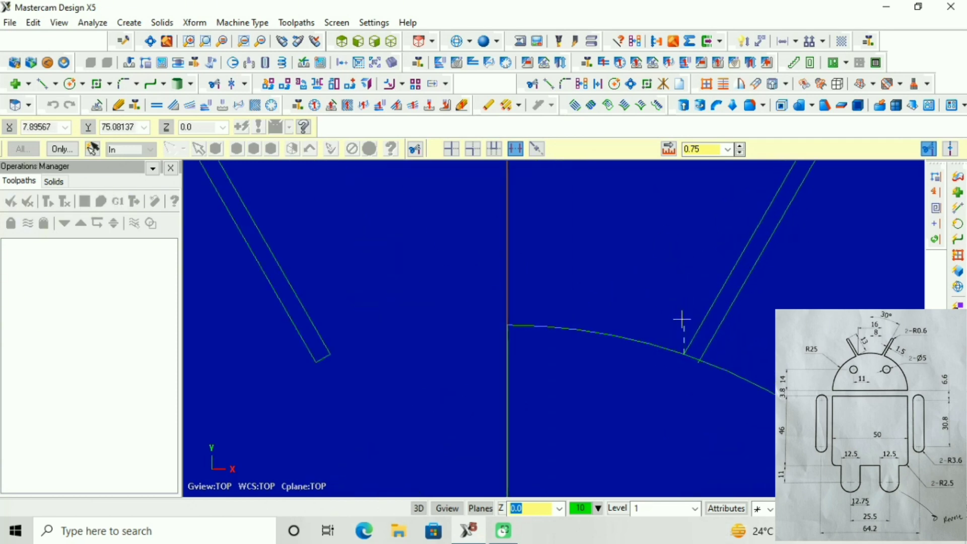
{"action": "scroll", "coordinate": [679, 332], "scroll_direction": "down", "scroll_amount": 1}
{"action": "scroll", "coordinate": [680, 352], "scroll_direction": "up", "scroll_amount": 1}
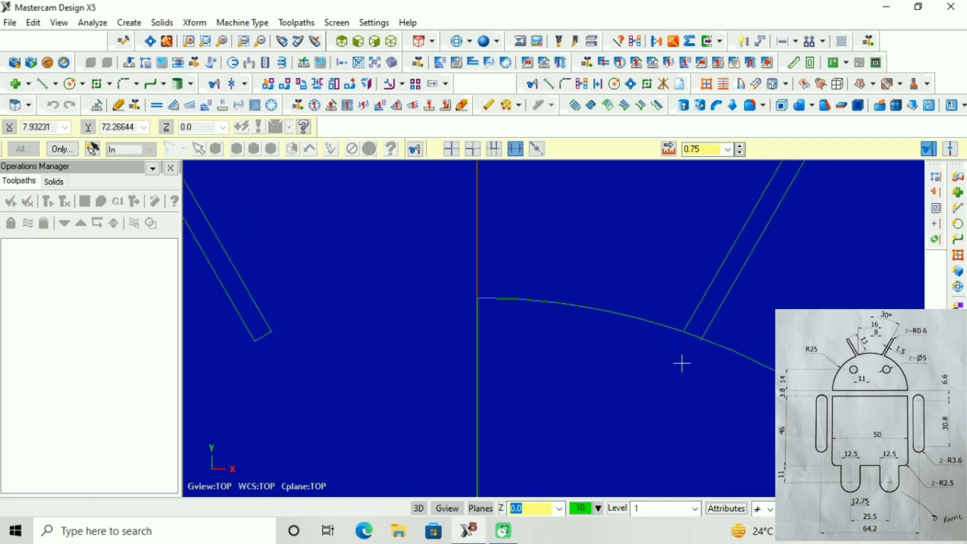
{"action": "scroll", "coordinate": [682, 357], "scroll_direction": "up", "scroll_amount": 2}
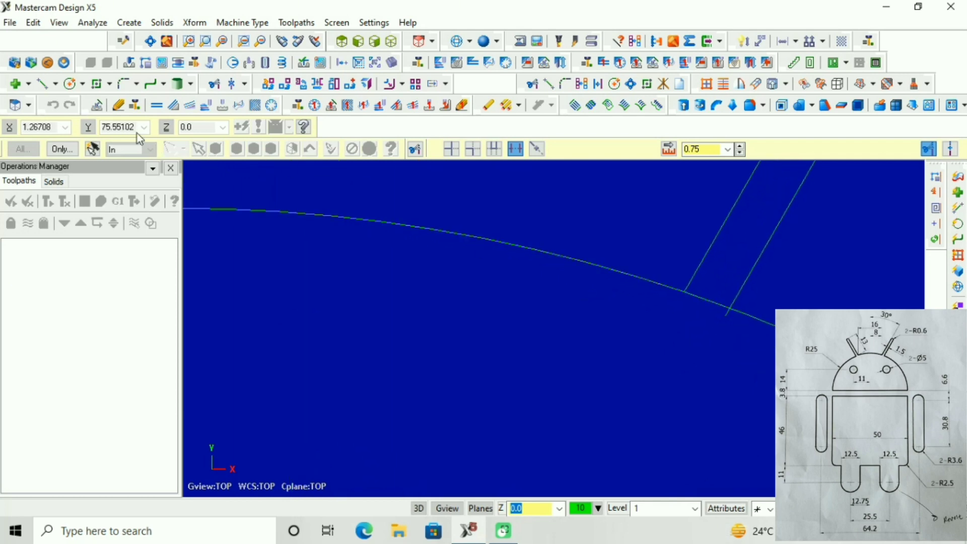
Close the base of the right antenna with a short line joining the lower ends of its two sides.
{"action": "left_click", "coordinate": [43, 84]}
{"action": "left_click", "coordinate": [725, 322]}
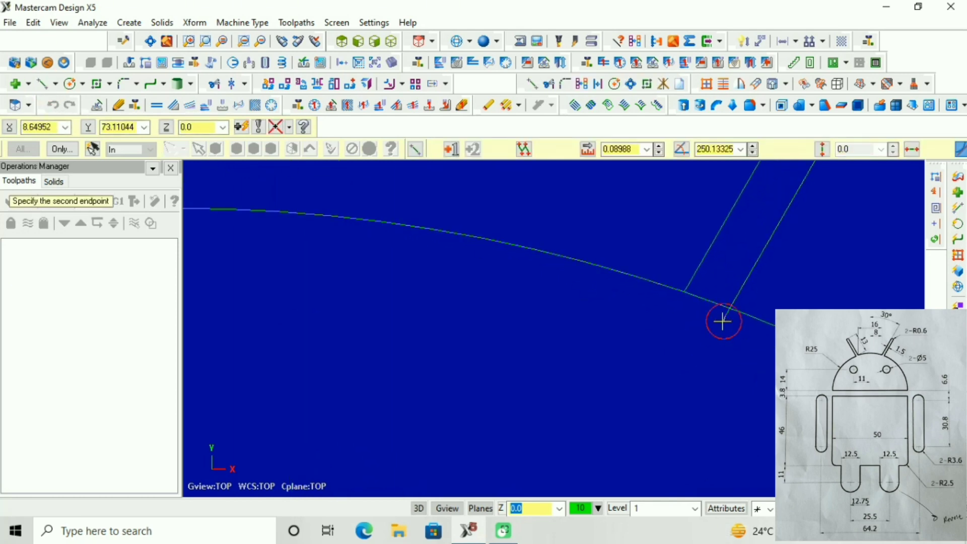
{"action": "left_click", "coordinate": [691, 299]}
{"action": "scroll", "coordinate": [680, 356], "scroll_direction": "down", "scroll_amount": 5}
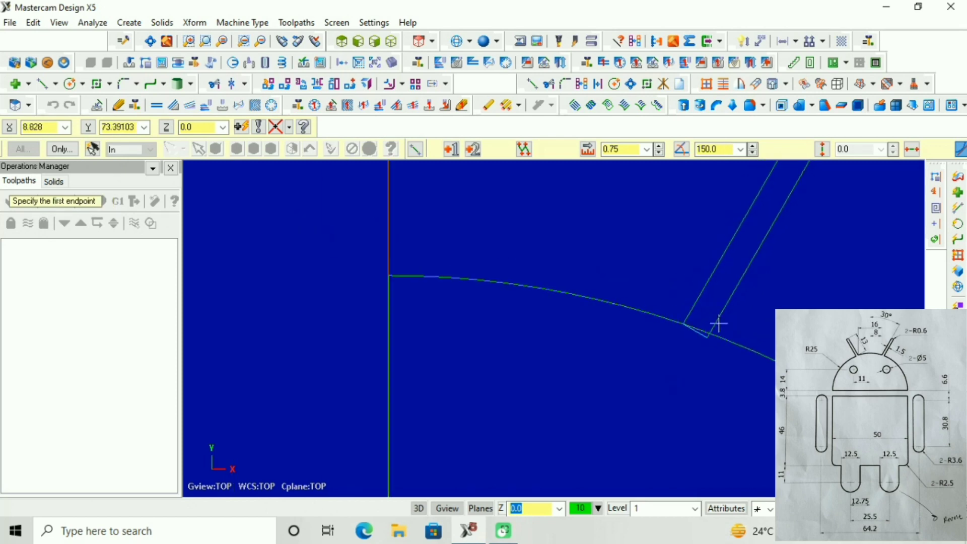
{"action": "scroll", "coordinate": [591, 281], "scroll_direction": "down", "scroll_amount": 6}
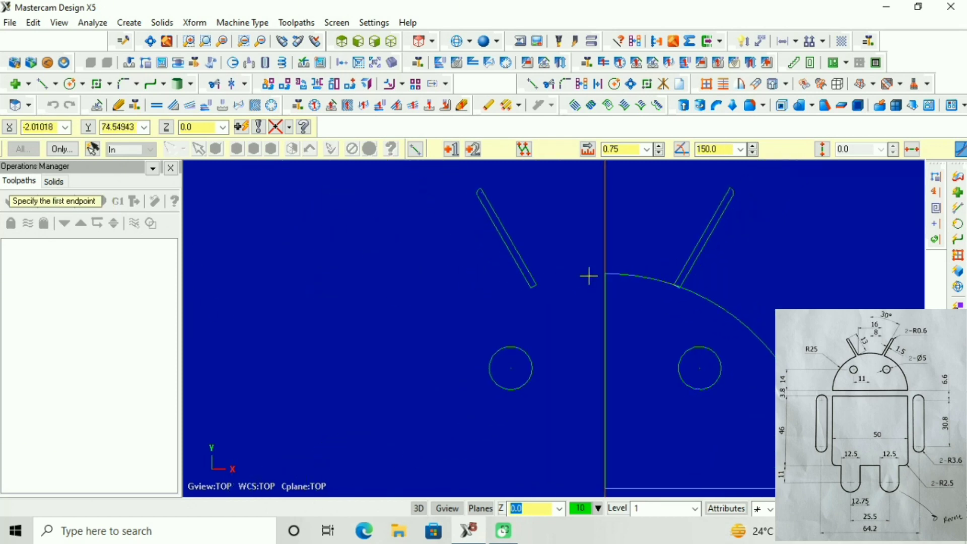
Offset a copy of the body's right vertical edge 7.1 mm outward to the right.
{"action": "scroll", "coordinate": [774, 409], "scroll_direction": "down", "scroll_amount": 1}
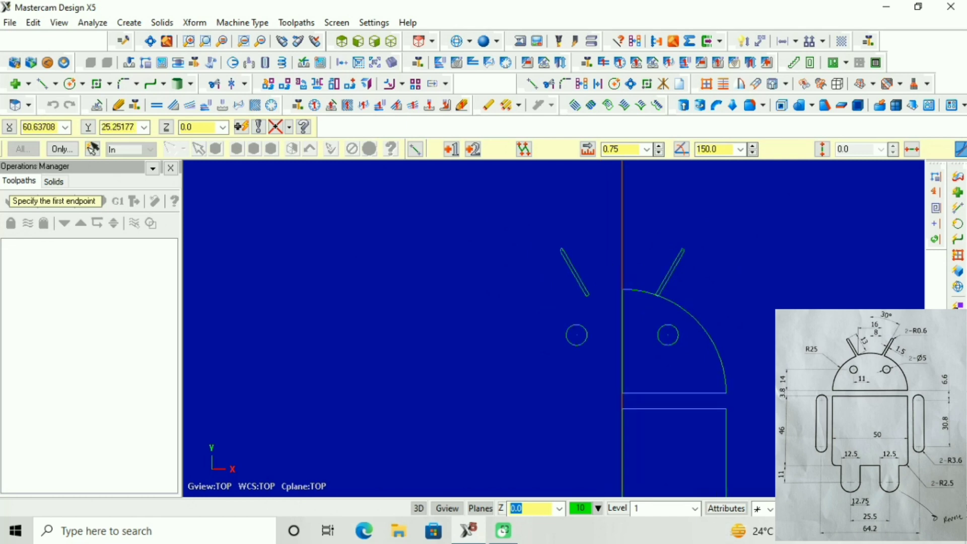
{"action": "scroll", "coordinate": [479, 328], "scroll_direction": "down", "scroll_amount": 2}
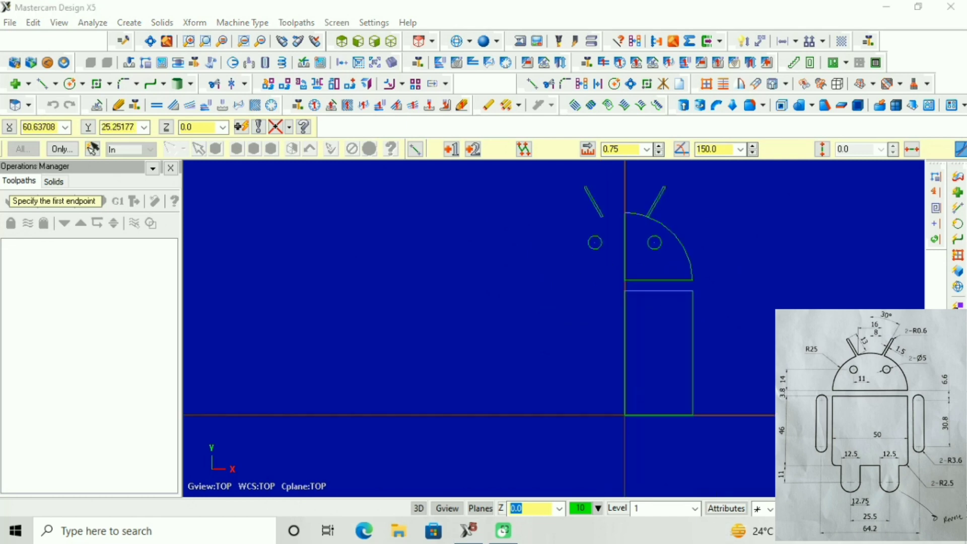
{"action": "left_click", "coordinate": [195, 23]}
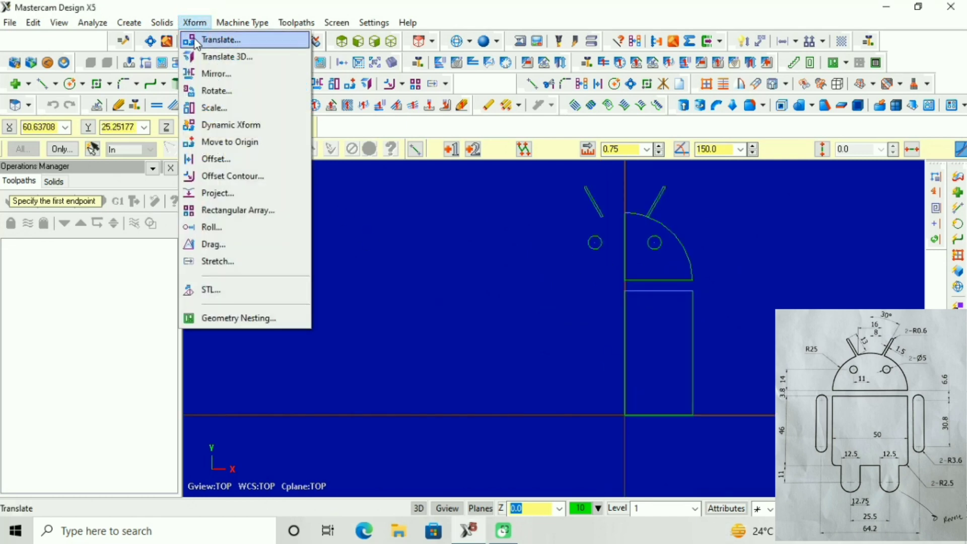
{"action": "left_click", "coordinate": [217, 159]}
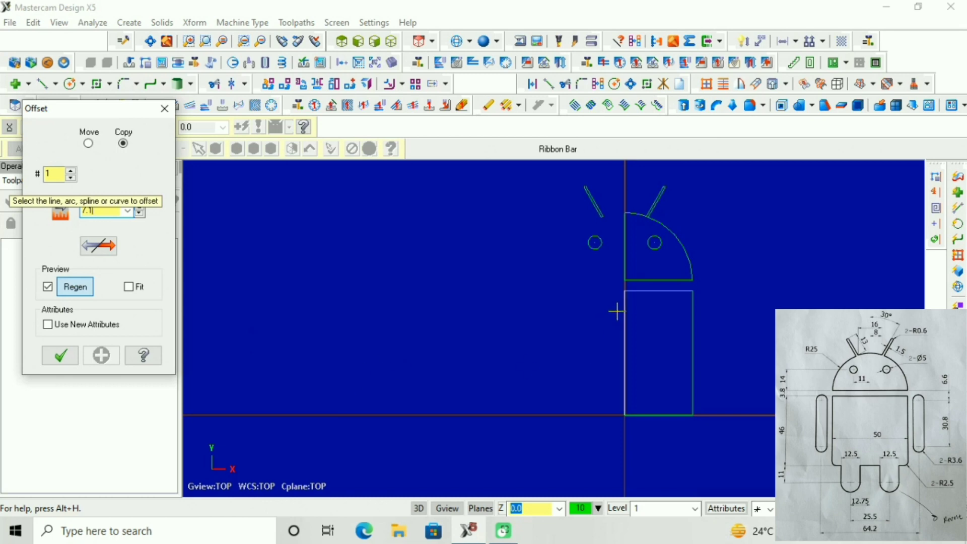
{"action": "left_click", "coordinate": [693, 347]}
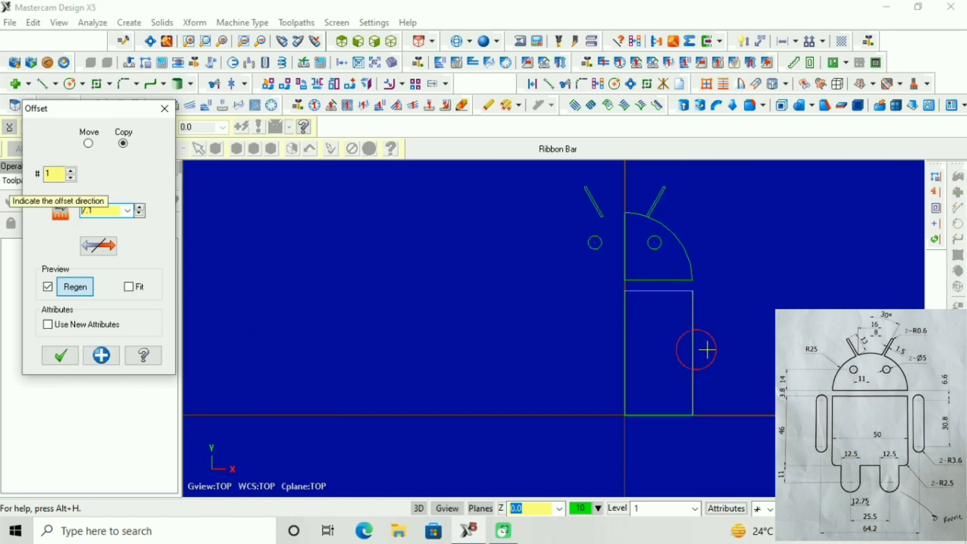
{"action": "left_click", "coordinate": [712, 348]}
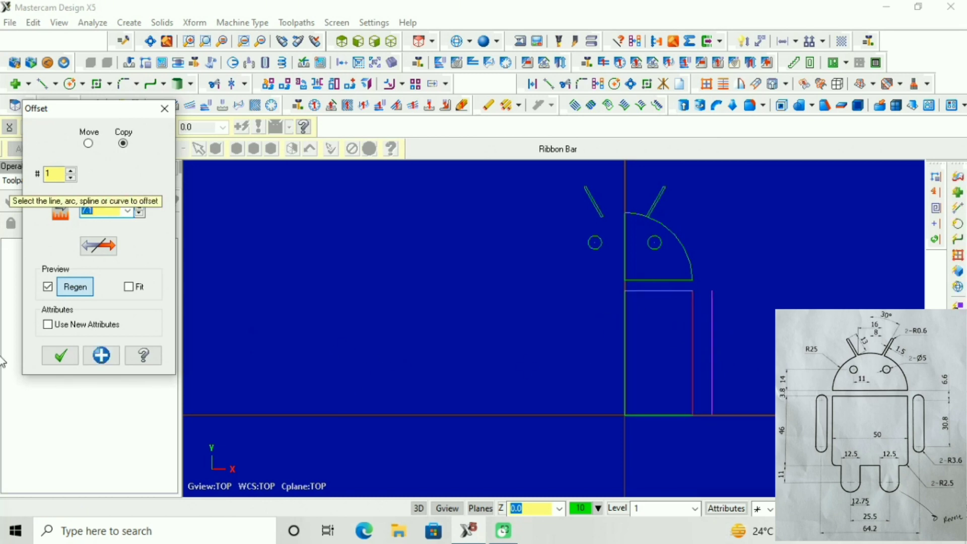
{"action": "left_click", "coordinate": [100, 356]}
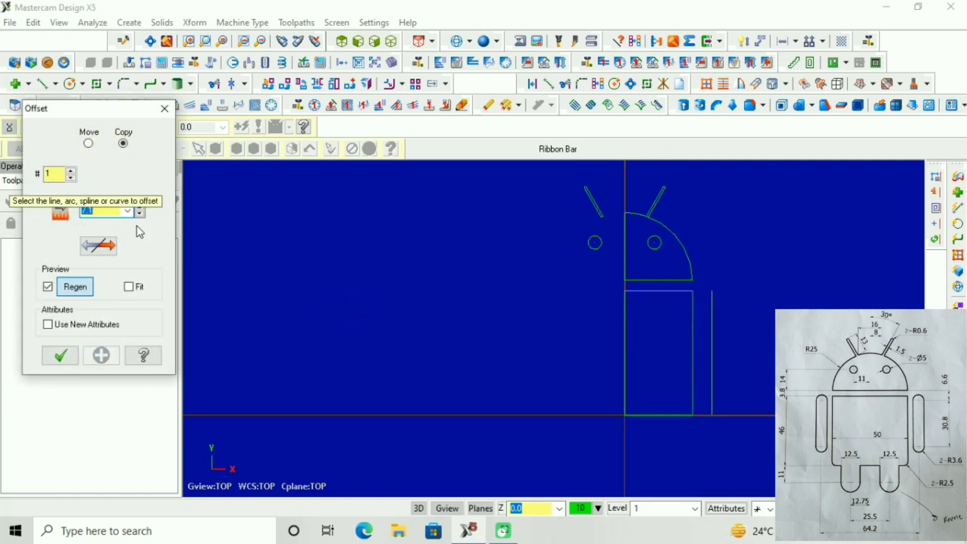
Offset a copy of the head's horizontal base line 6.6 mm downward into the body.
{"action": "type", "text": "6.6"}
{"action": "scroll", "coordinate": [546, 282], "scroll_direction": "up", "scroll_amount": 2}
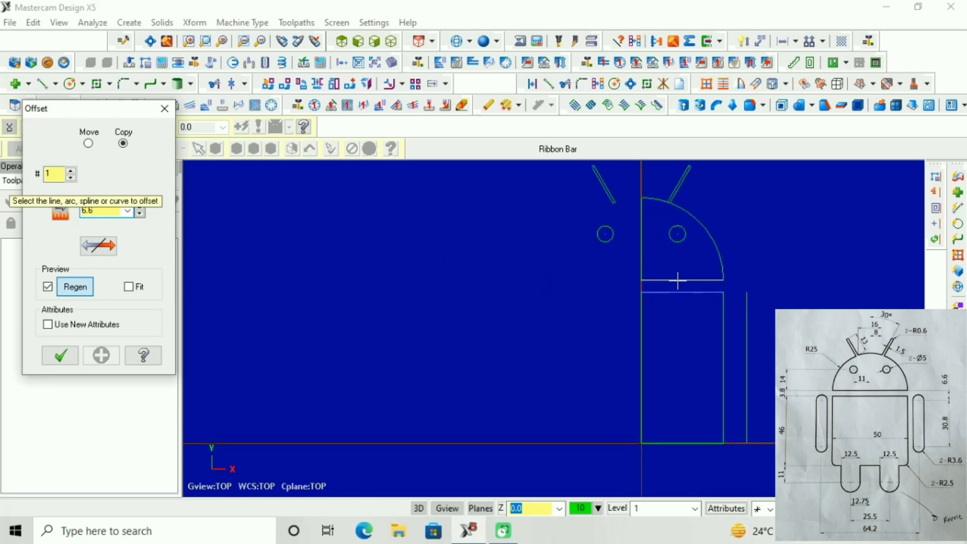
{"action": "left_click", "coordinate": [678, 280]}
{"action": "left_click", "coordinate": [677, 318]}
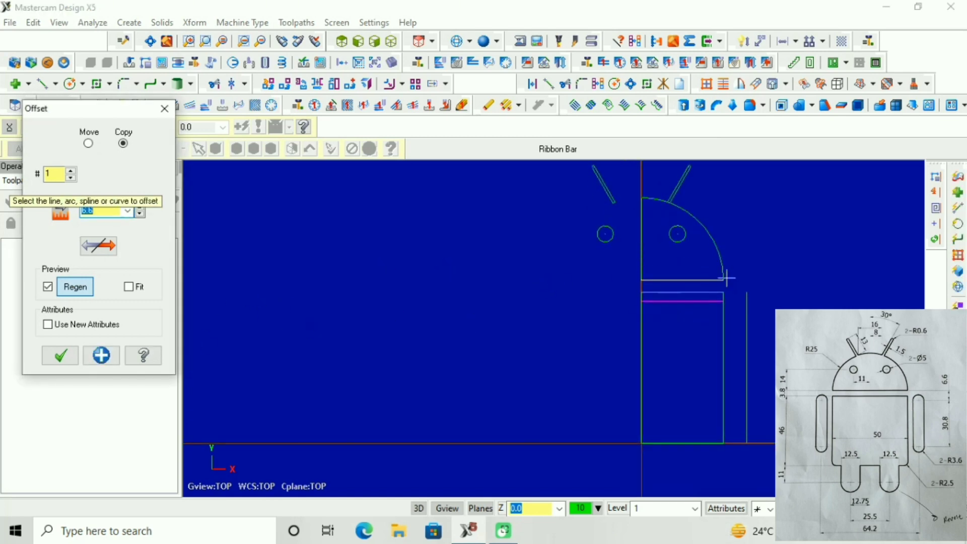
{"action": "right_click", "coordinate": [715, 300]}
{"action": "left_click", "coordinate": [732, 290]}
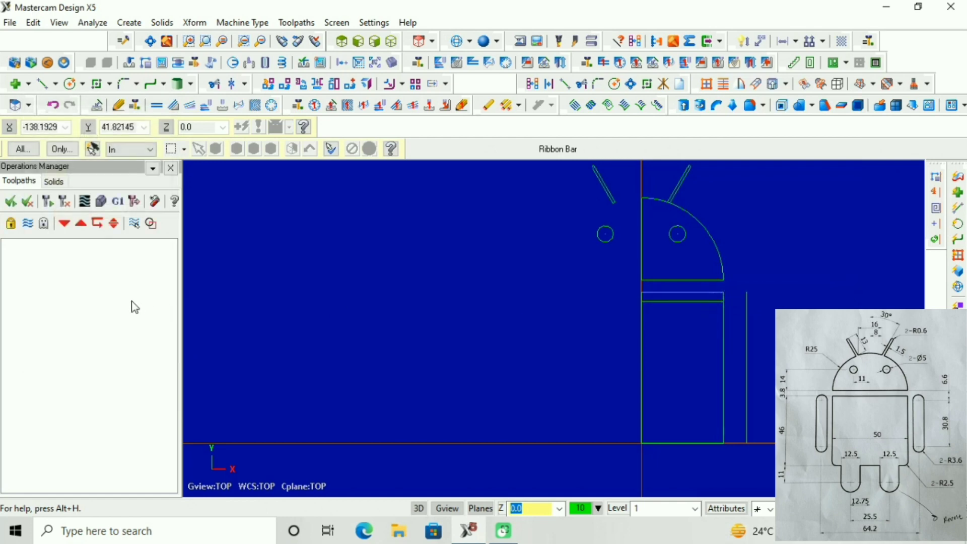
Draw a horizontal line about 28 mm long to the right from the right end of the 6.6 mm offset line.
{"action": "left_click", "coordinate": [42, 83]}
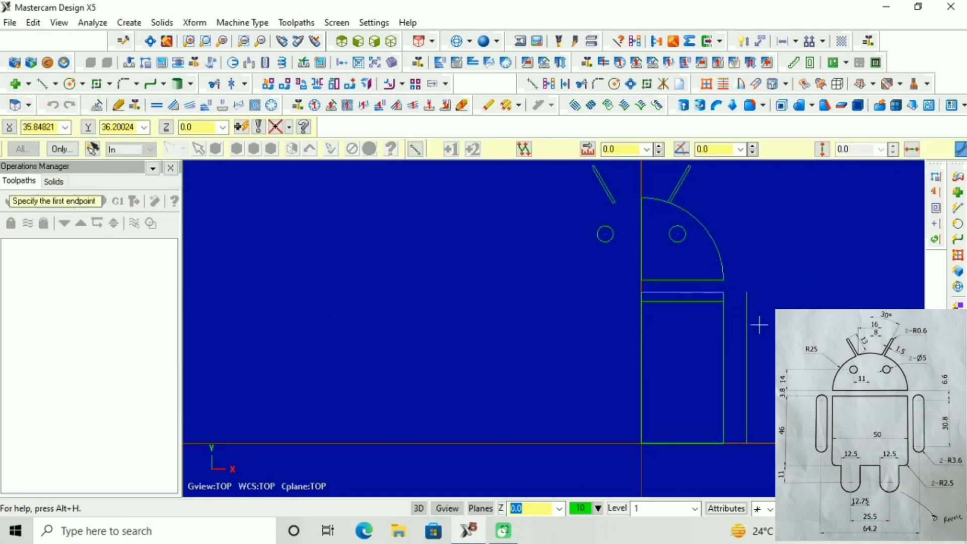
{"action": "left_click", "coordinate": [725, 302]}
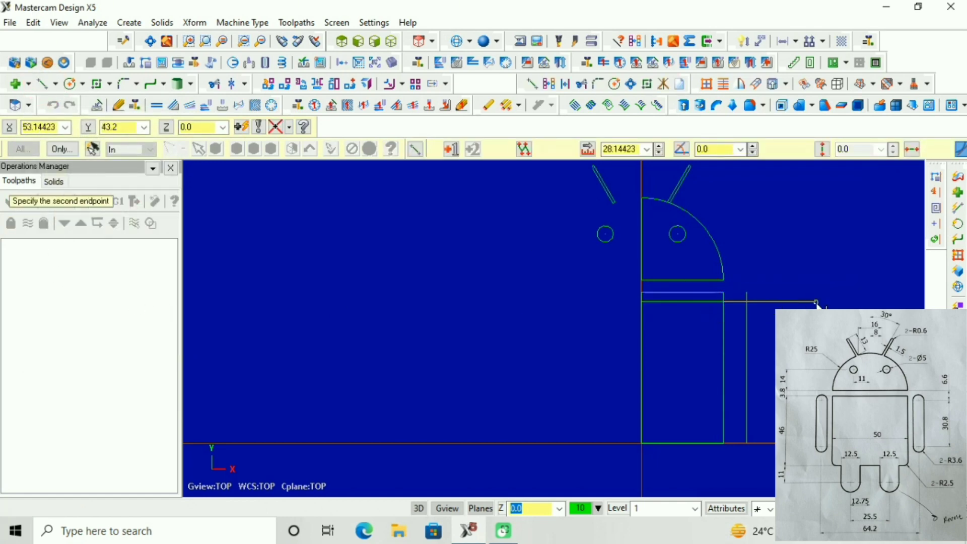
{"action": "left_click", "coordinate": [816, 301]}
Offset a copy of the arm's vertical line beside the body 3.6 mm outward to the right.
{"action": "scroll", "coordinate": [380, 262], "scroll_direction": "down", "scroll_amount": 2}
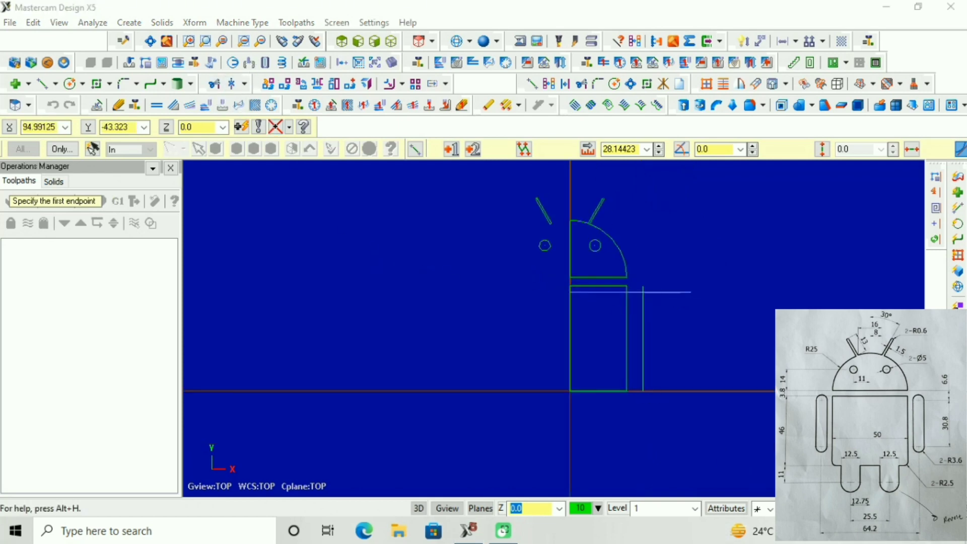
{"action": "left_click", "coordinate": [195, 23]}
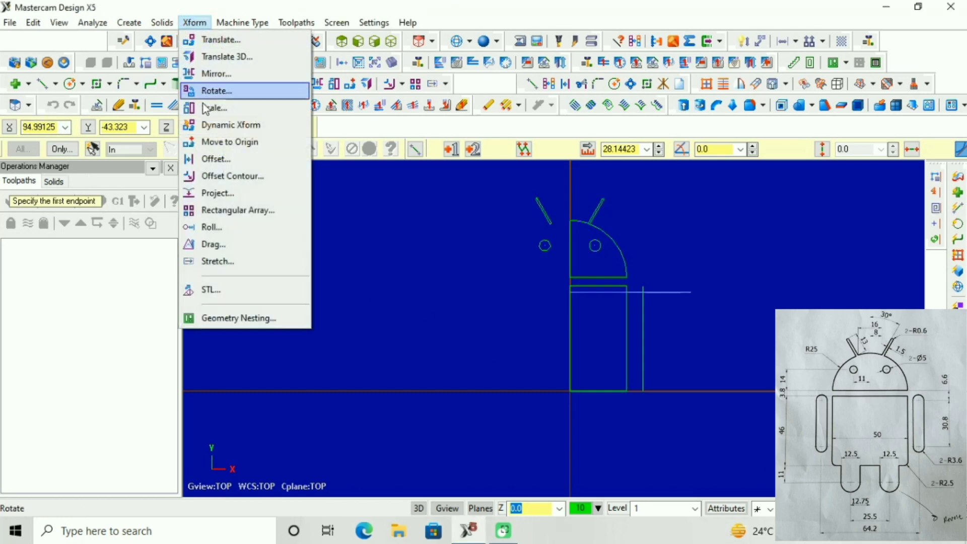
{"action": "left_click", "coordinate": [210, 159]}
{"action": "left_click", "coordinate": [128, 211]}
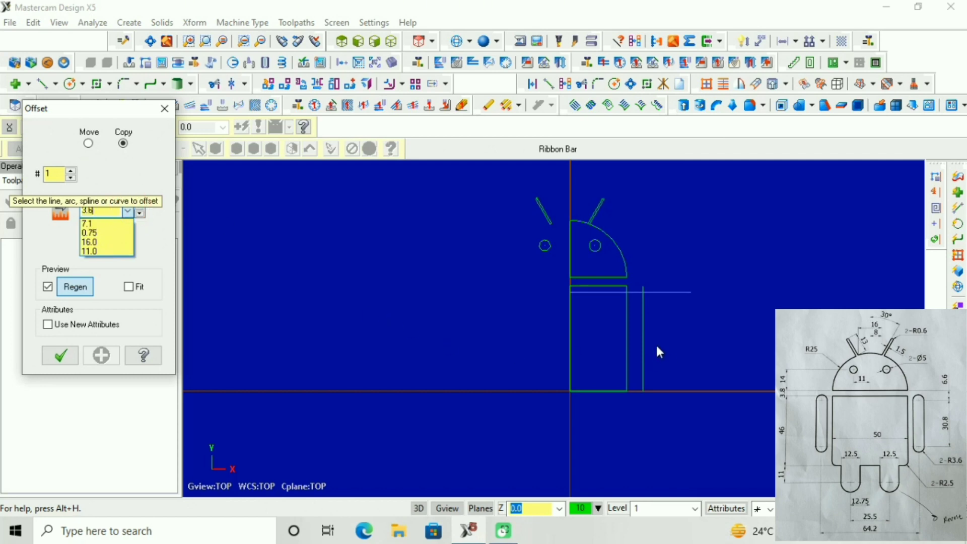
{"action": "type", "text": "3.6"}
{"action": "left_click", "coordinate": [642, 334]}
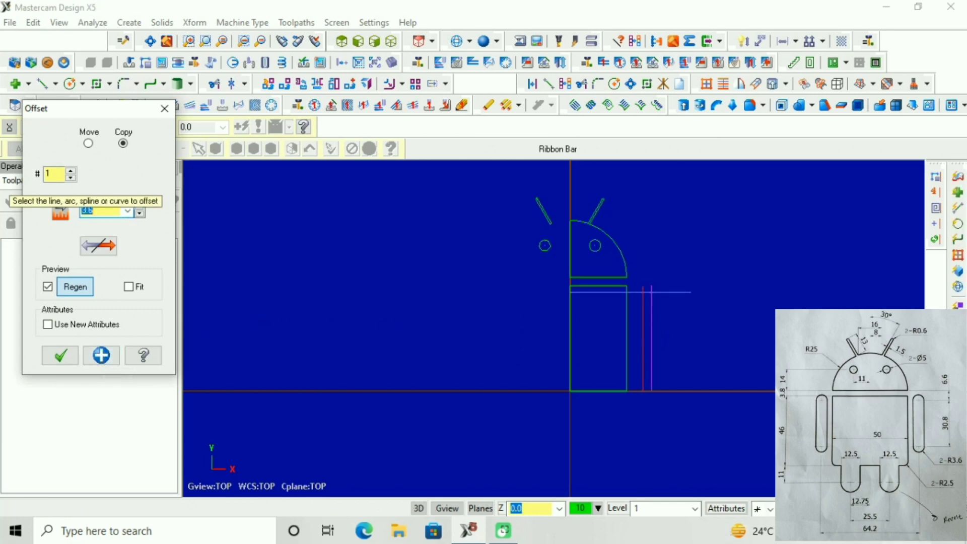
{"action": "left_click", "coordinate": [104, 356]}
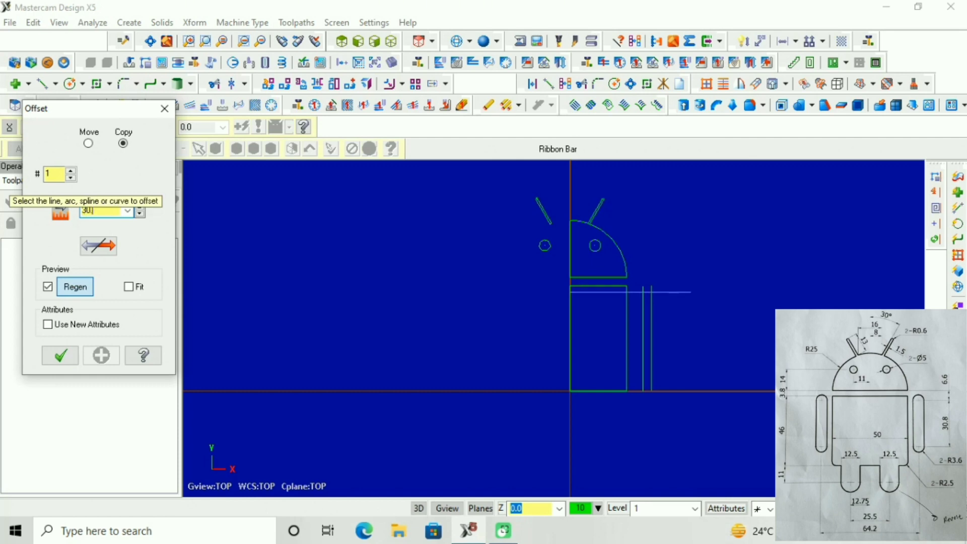
Offset a copy of the horizontal line crossing the arm's verticals 30.8 mm downward.
{"action": "scroll", "coordinate": [542, 331], "scroll_direction": "up", "scroll_amount": 3}
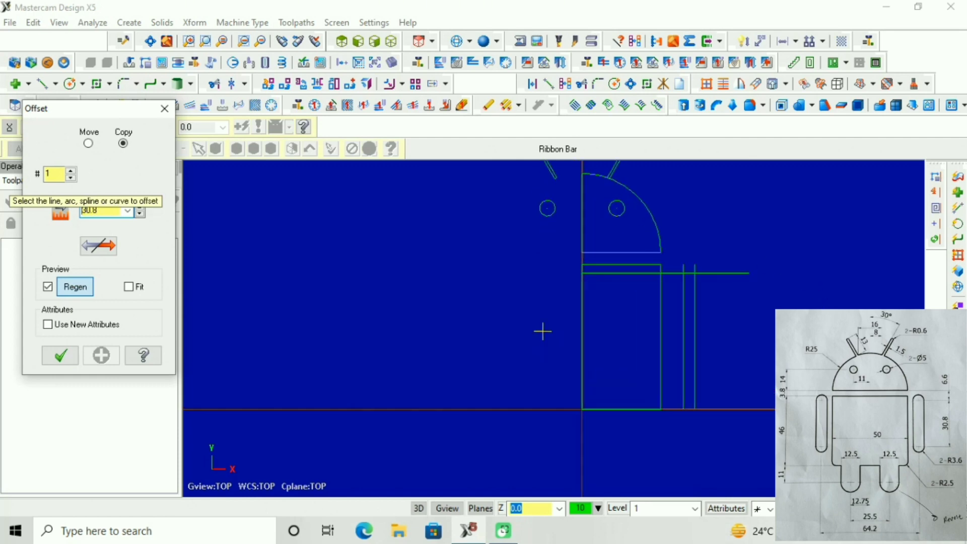
{"action": "left_click", "coordinate": [697, 269]}
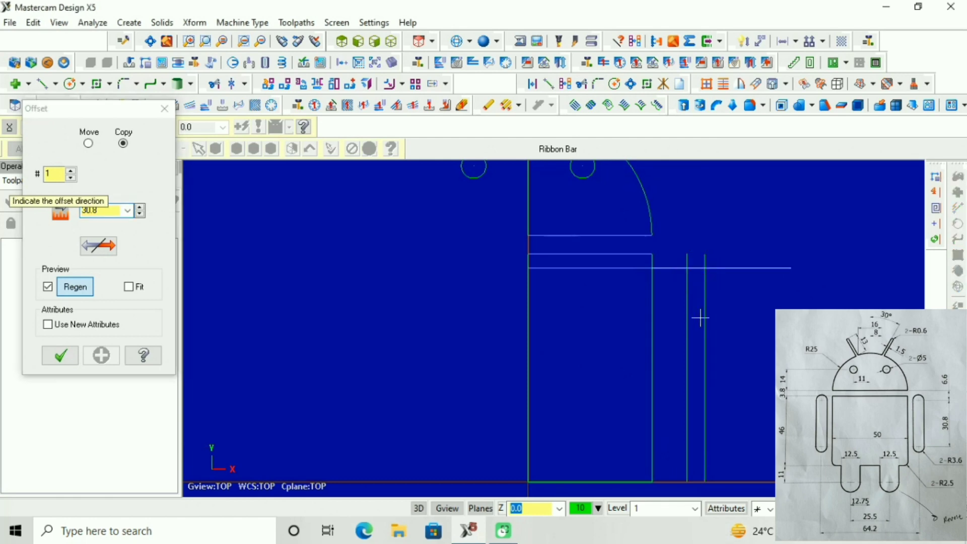
{"action": "left_click", "coordinate": [727, 456]}
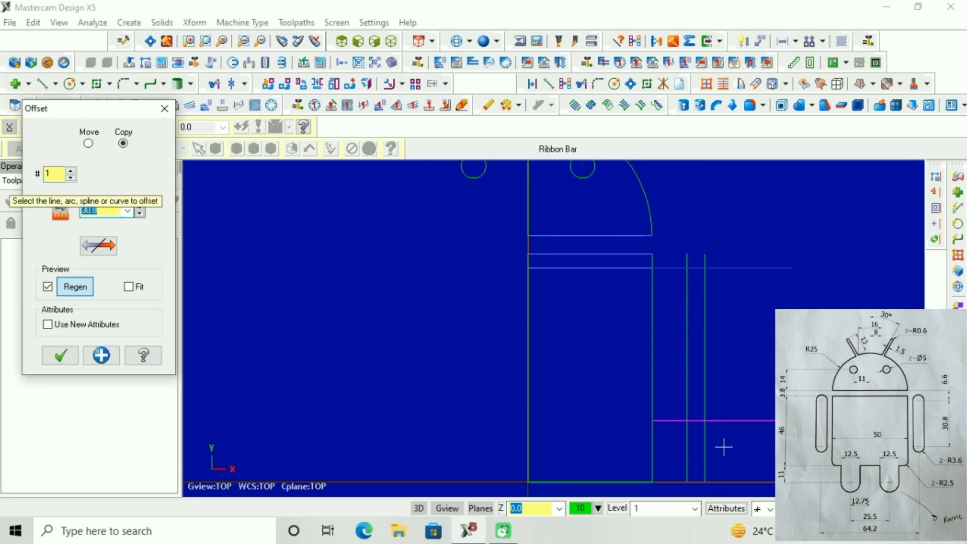
{"action": "right_click", "coordinate": [740, 420]}
{"action": "left_click", "coordinate": [758, 409]}
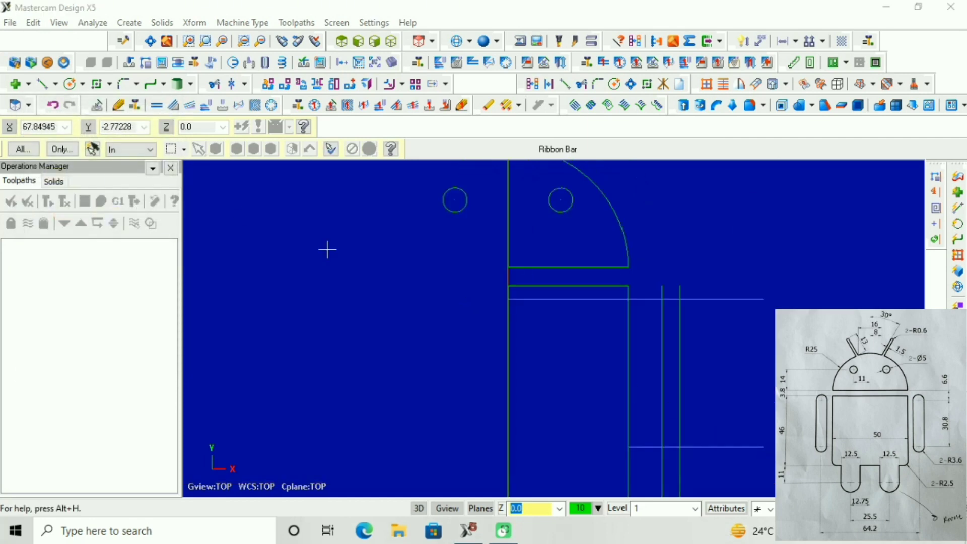
Delete the horizontal construction line that runs across the inside of the body, using Divide/Delete.
{"action": "left_click", "coordinate": [216, 84]}
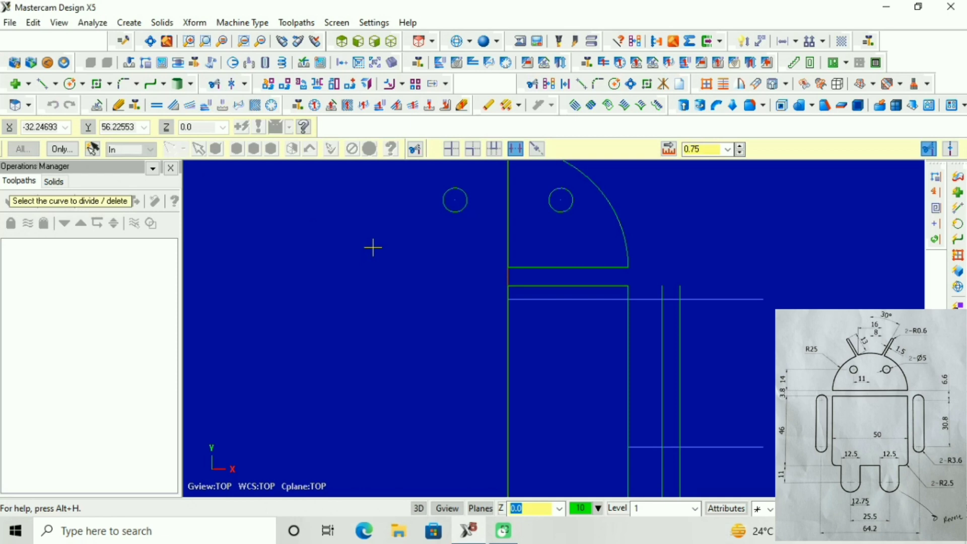
{"action": "left_click", "coordinate": [535, 308]}
{"action": "scroll", "coordinate": [532, 309], "scroll_direction": "down", "scroll_amount": 2}
{"action": "scroll", "coordinate": [624, 369], "scroll_direction": "up", "scroll_amount": 2}
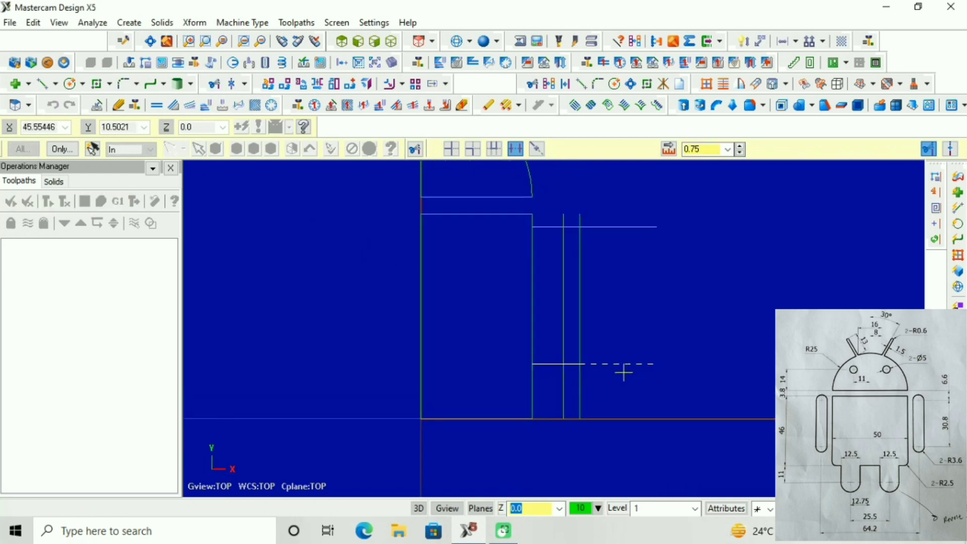
Trim the two arm verticals below the lower horizontal line and remove all segments of that line.
{"action": "left_click", "coordinate": [581, 397]}
{"action": "left_click", "coordinate": [567, 400]}
{"action": "scroll", "coordinate": [569, 397], "scroll_direction": "up", "scroll_amount": 3}
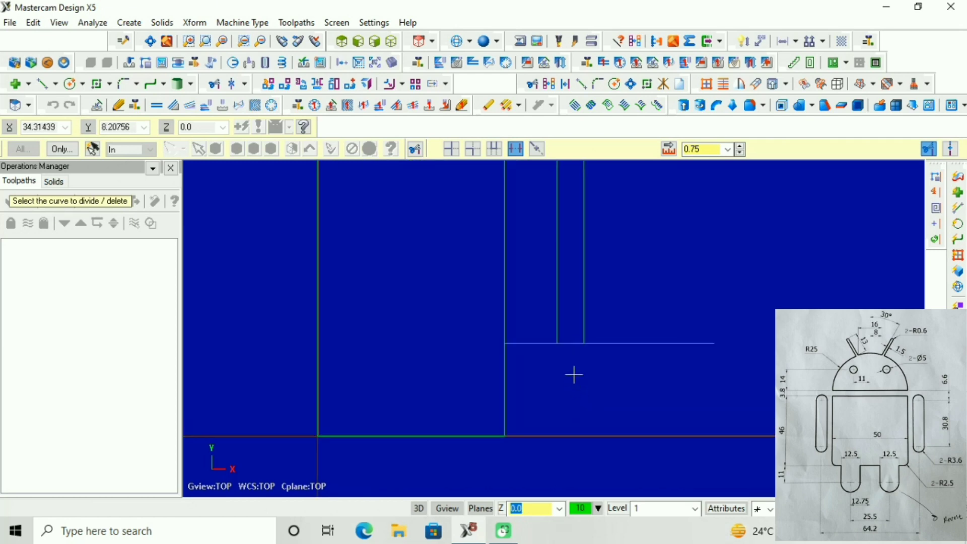
{"action": "left_click", "coordinate": [571, 347]}
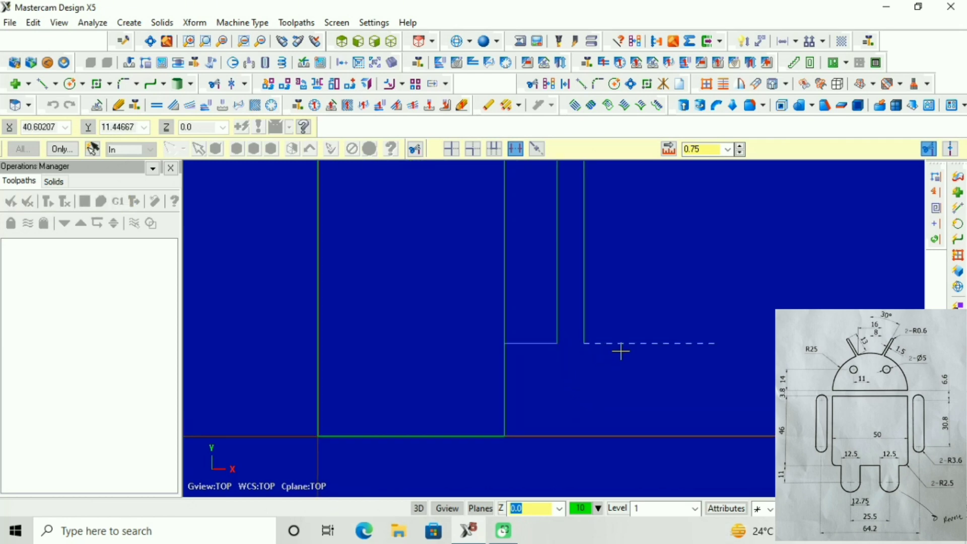
{"action": "left_click", "coordinate": [621, 350]}
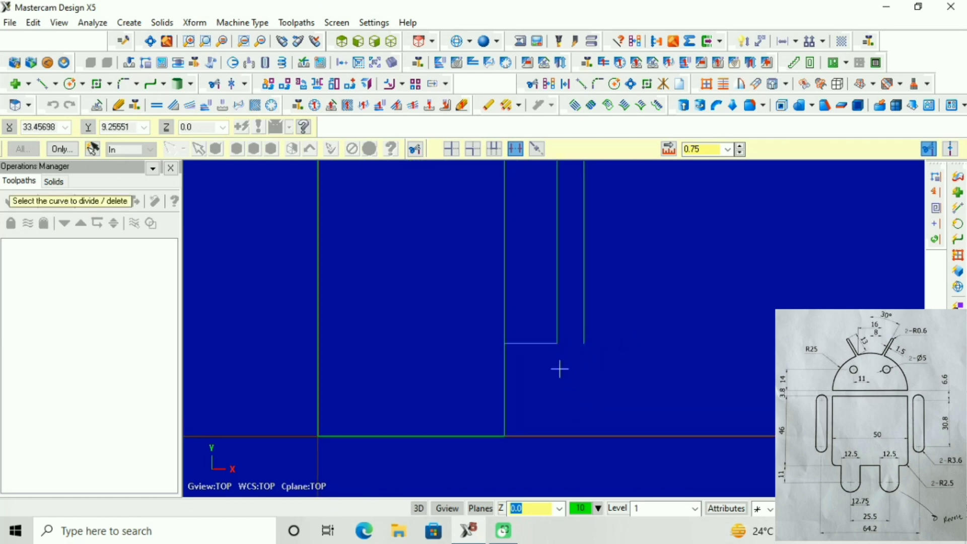
{"action": "left_click", "coordinate": [528, 345]}
{"action": "scroll", "coordinate": [539, 324], "scroll_direction": "down", "scroll_amount": 3}
{"action": "scroll", "coordinate": [535, 243], "scroll_direction": "up", "scroll_amount": 1}
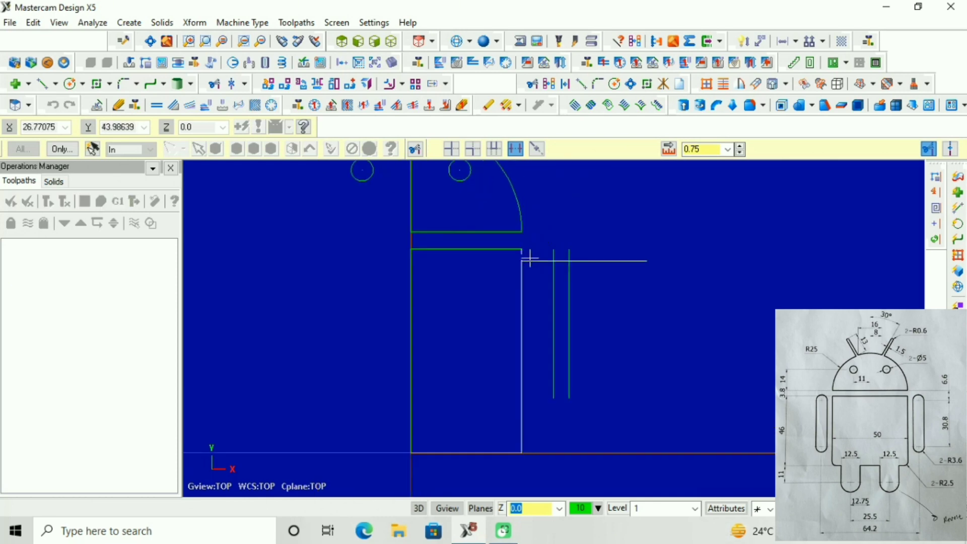
Trim the arm verticals above the upper horizontal line and remove that line's overhang on both sides of the arm.
{"action": "left_click", "coordinate": [537, 262]}
{"action": "left_click", "coordinate": [552, 252]}
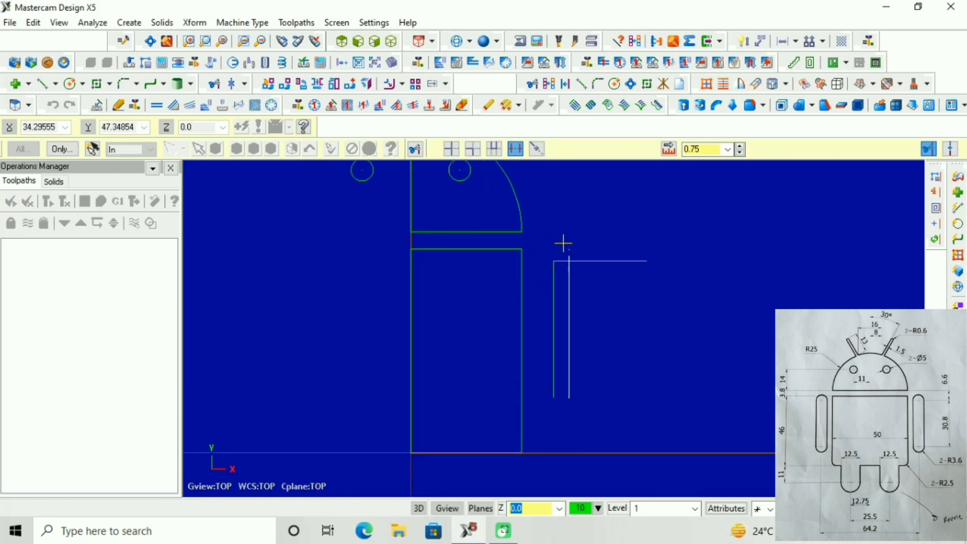
{"action": "left_click", "coordinate": [568, 250]}
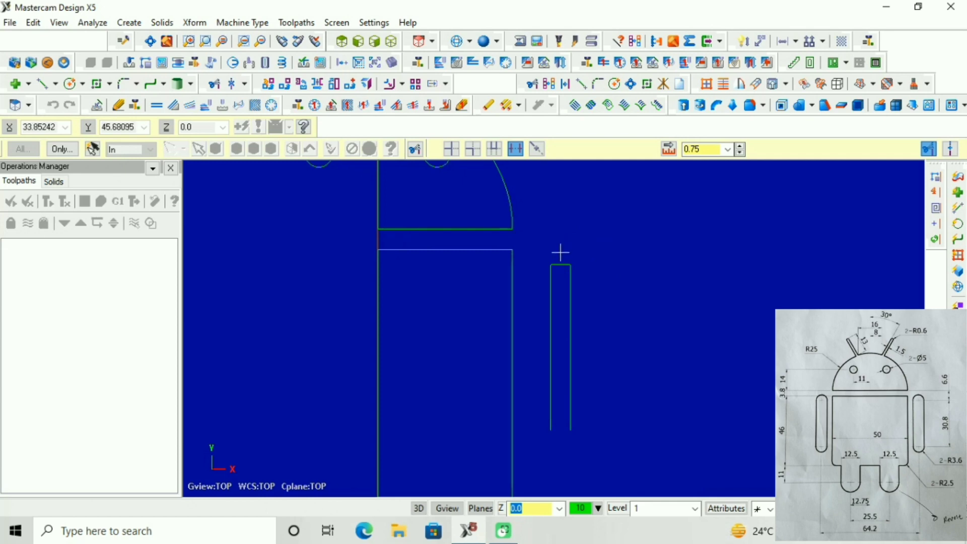
Draw two circles of radius 3.6 mm centred on the upper and lower ends of the arm's inner vertical line.
{"action": "left_click", "coordinate": [71, 83]}
{"action": "left_click", "coordinate": [557, 268]}
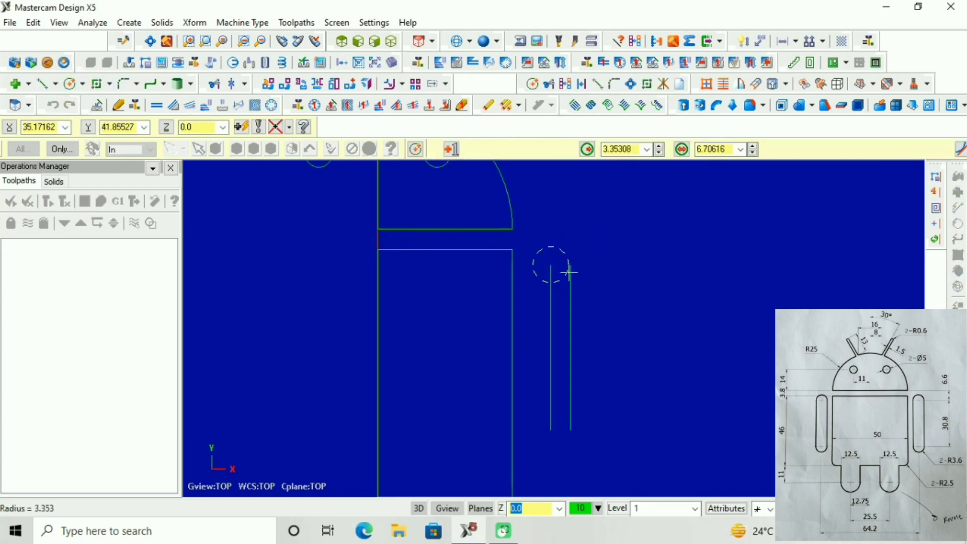
{"action": "left_click", "coordinate": [570, 265]}
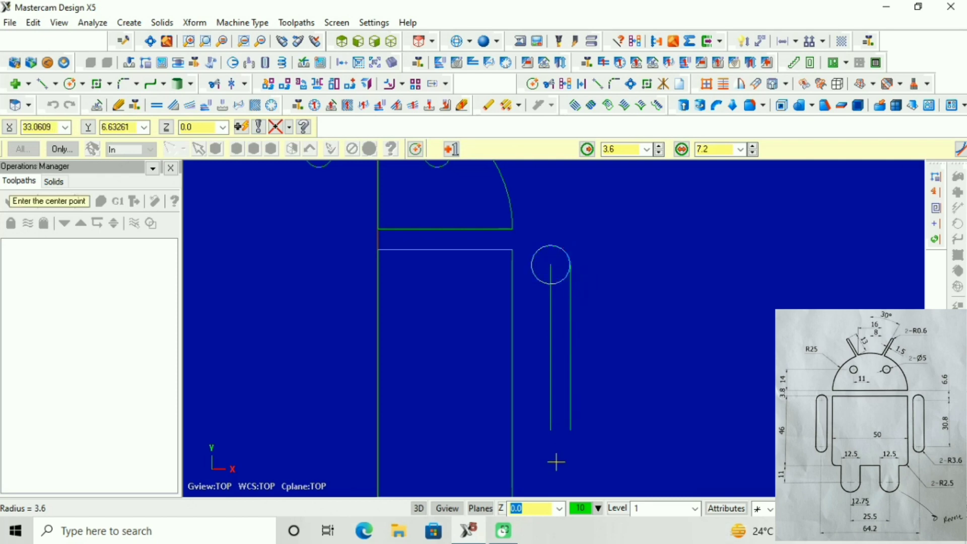
{"action": "left_click", "coordinate": [552, 431]}
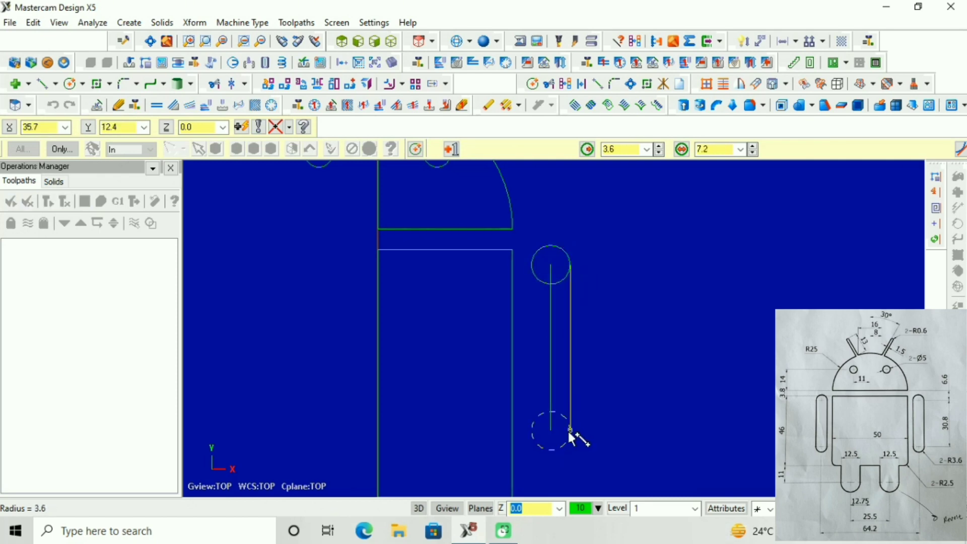
{"action": "left_click", "coordinate": [569, 431]}
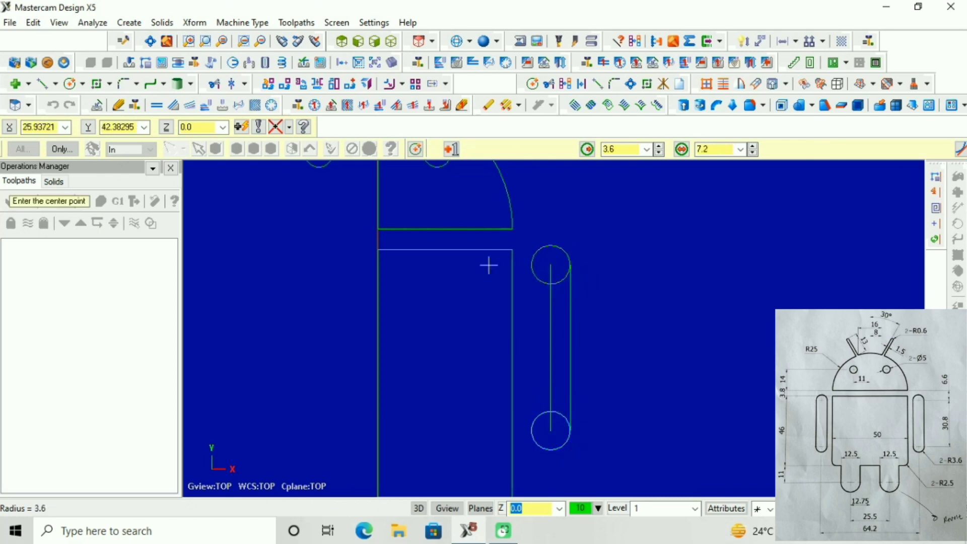
Draw 3.6 mm vertical lines from the upper circle's centre to its top and from the lower circle's centre to its bottom.
{"action": "left_click", "coordinate": [40, 86]}
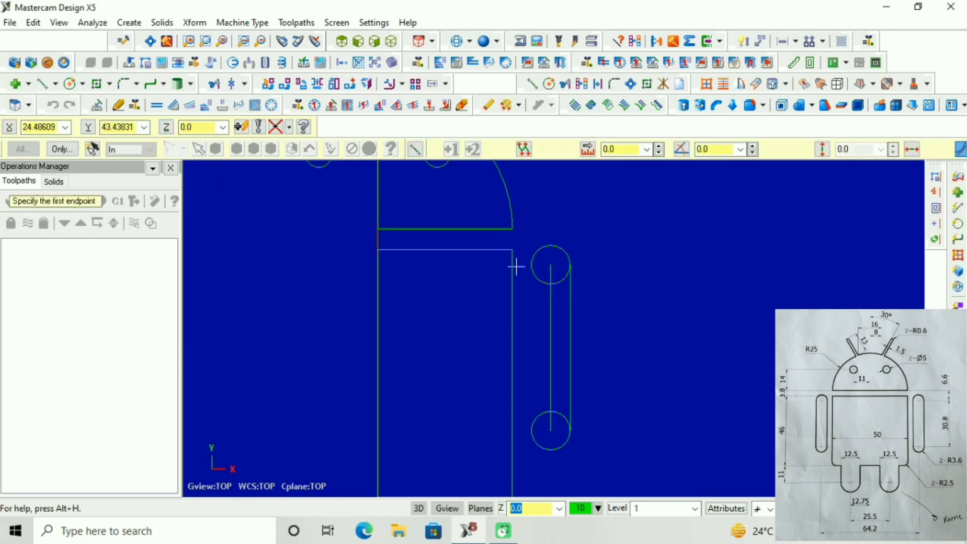
{"action": "left_click", "coordinate": [552, 268]}
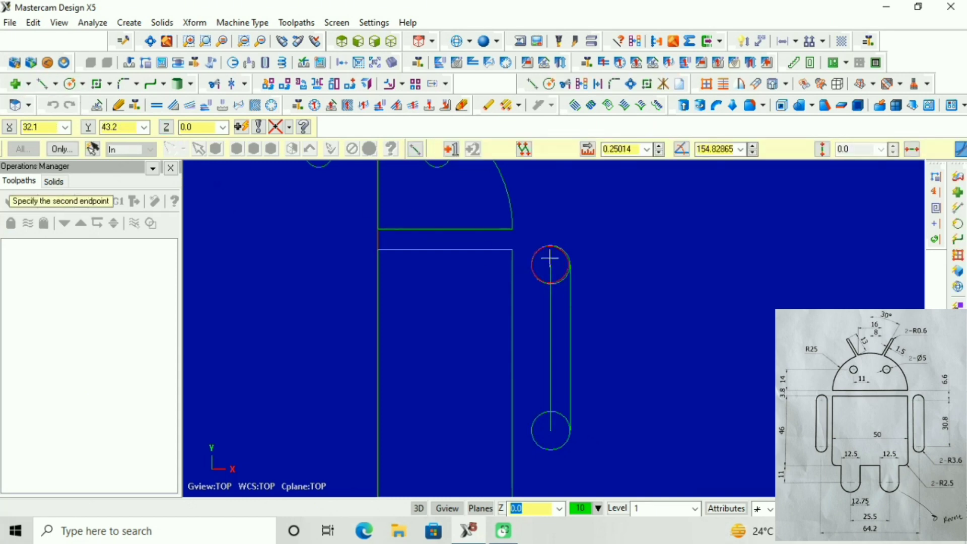
{"action": "left_click", "coordinate": [551, 251]}
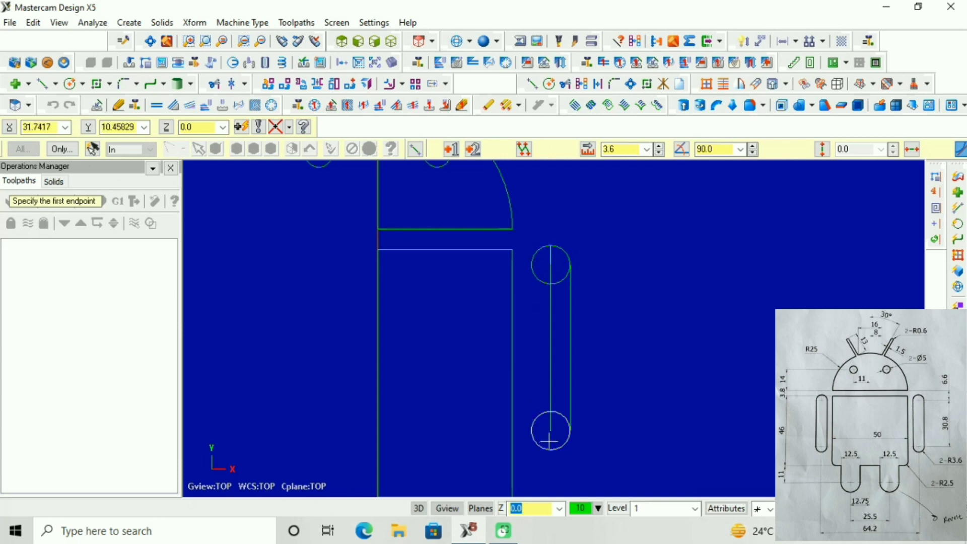
{"action": "left_click", "coordinate": [551, 431]}
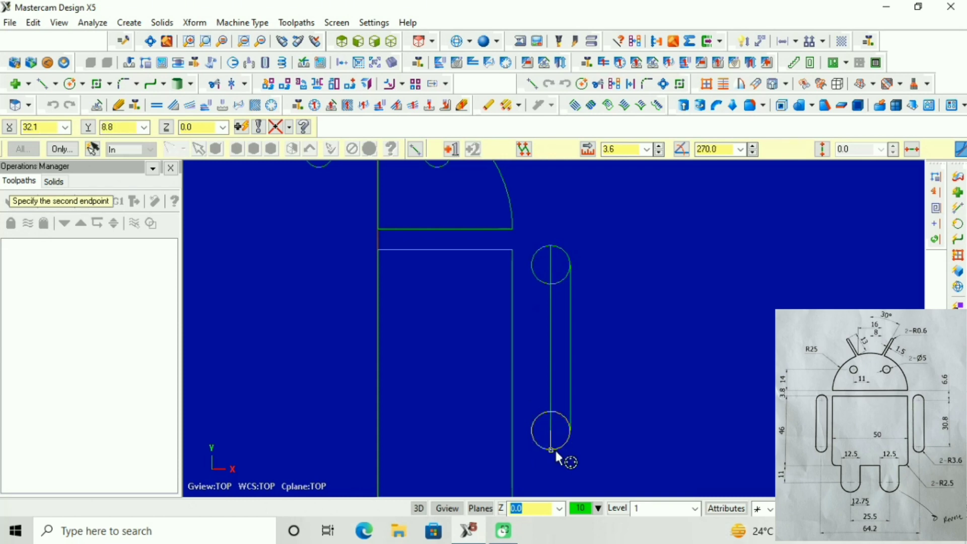
{"action": "left_click", "coordinate": [554, 449]}
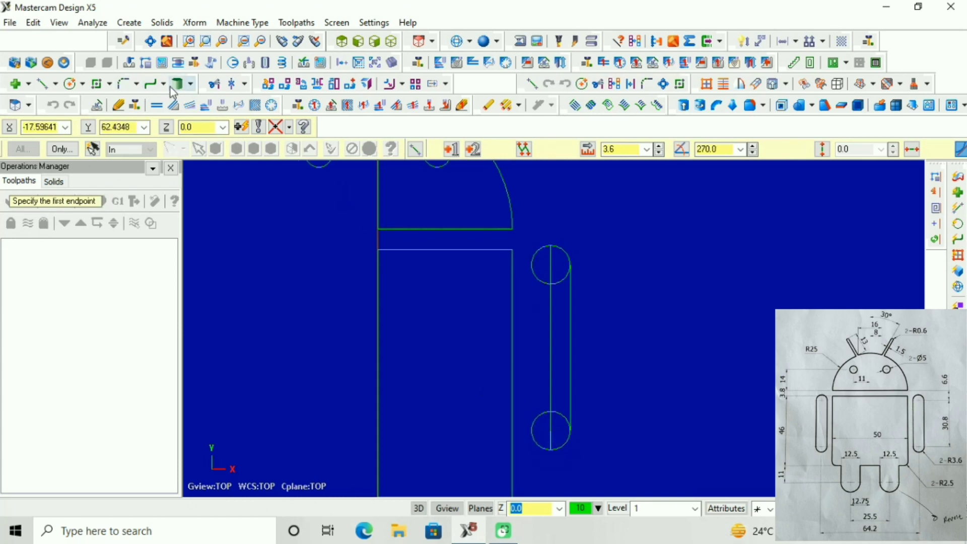
Trim the arm's upper circle to the outer quarter arc that joins the centre line with the outer vertical.
{"action": "left_click", "coordinate": [216, 85]}
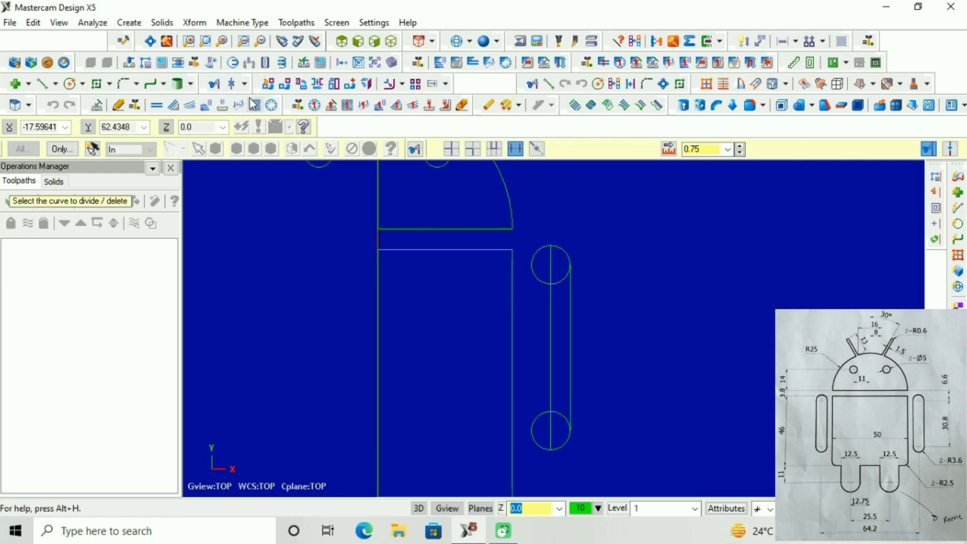
{"action": "left_click", "coordinate": [532, 264]}
{"action": "scroll", "coordinate": [564, 304], "scroll_direction": "up", "scroll_amount": 2}
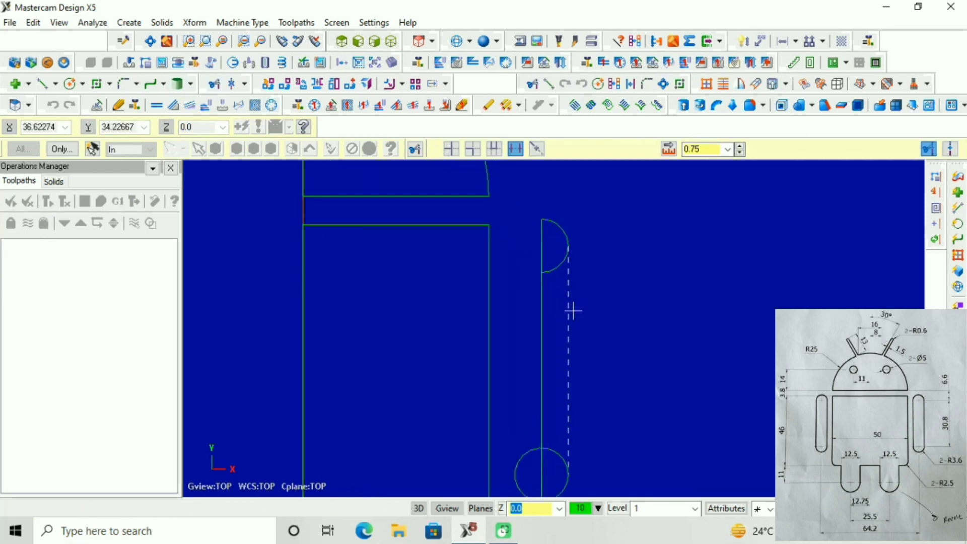
{"action": "scroll", "coordinate": [554, 274], "scroll_direction": "up", "scroll_amount": 1}
{"action": "left_click", "coordinate": [556, 272]}
{"action": "scroll", "coordinate": [556, 282], "scroll_direction": "down", "scroll_amount": 3}
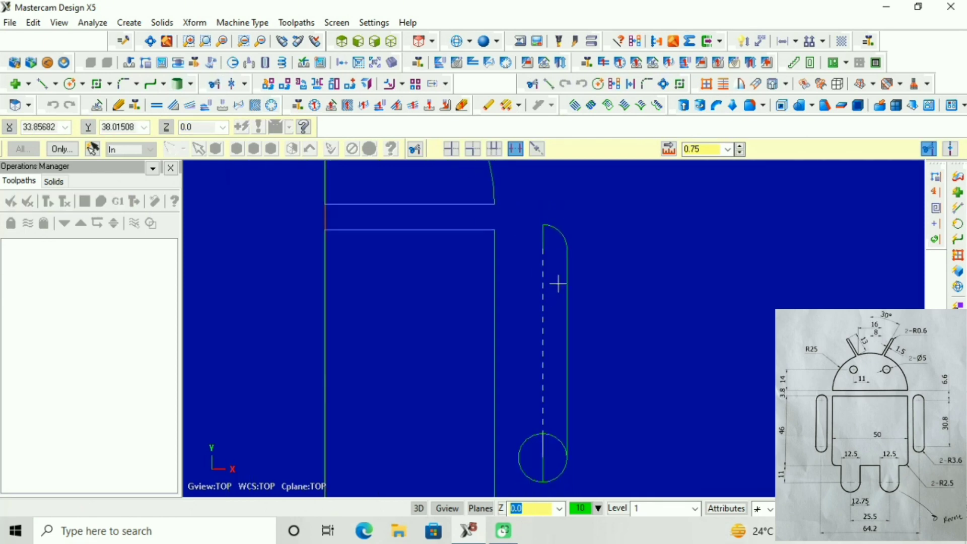
Trim the arm's lower circle to its lower outer quarter arc, closing the outline of the half arm.
{"action": "scroll", "coordinate": [549, 414], "scroll_direction": "up", "scroll_amount": 2}
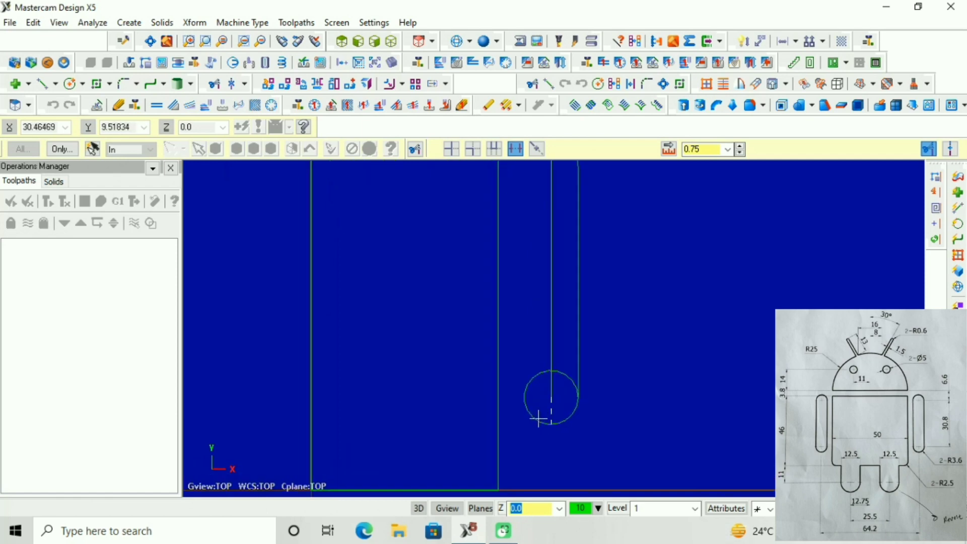
{"action": "left_click", "coordinate": [528, 375]}
{"action": "left_click", "coordinate": [572, 372]}
{"action": "scroll", "coordinate": [569, 378], "scroll_direction": "up", "scroll_amount": 1}
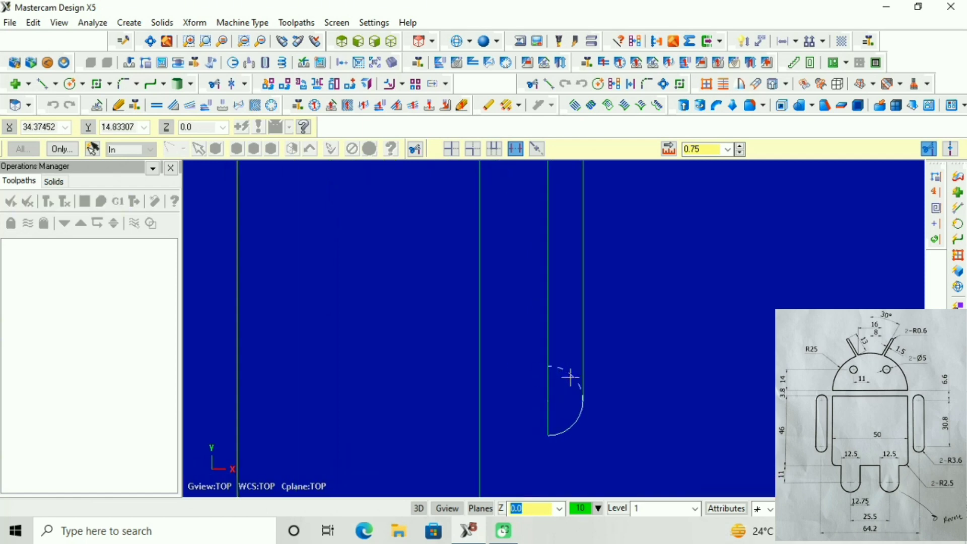
{"action": "scroll", "coordinate": [569, 377], "scroll_direction": "down", "scroll_amount": 3}
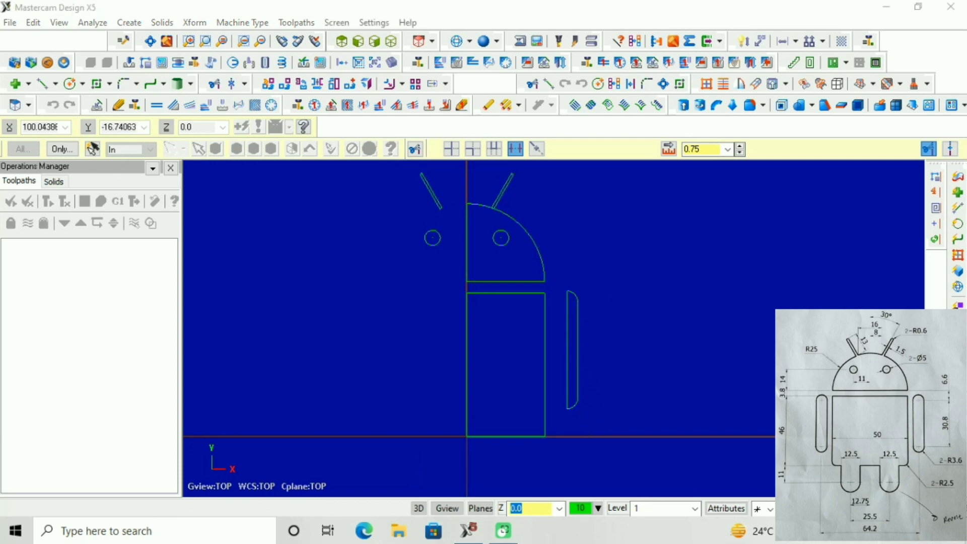
Offset a copy of the right arm's inner vertical line 64.2 mm to the opposite side of the body.
{"action": "left_click", "coordinate": [194, 22]}
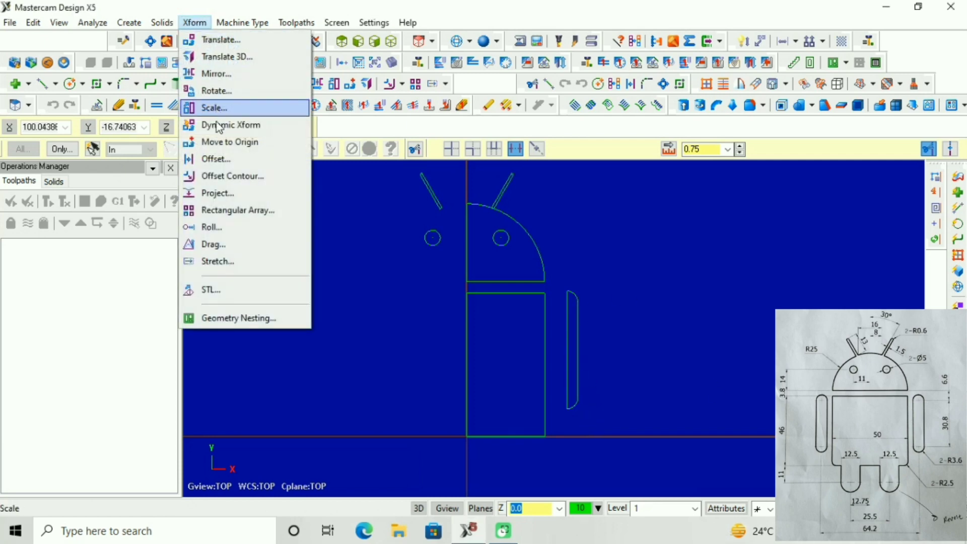
{"action": "left_click", "coordinate": [215, 157]}
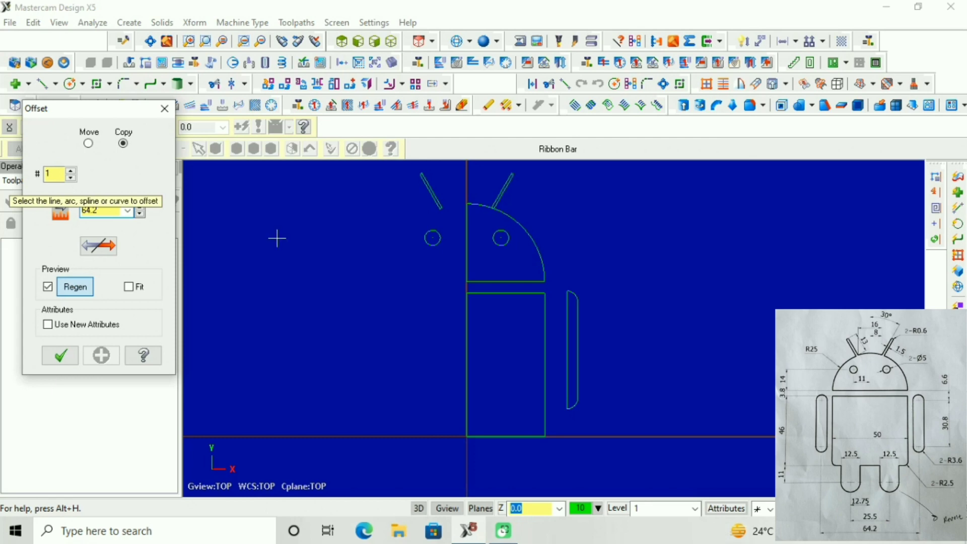
{"action": "left_click", "coordinate": [561, 336]}
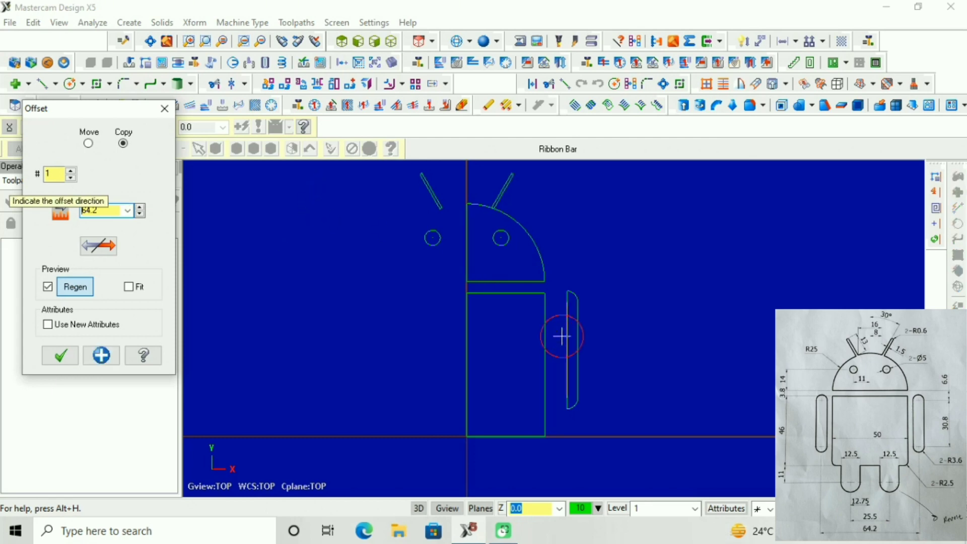
{"action": "left_click", "coordinate": [432, 352]}
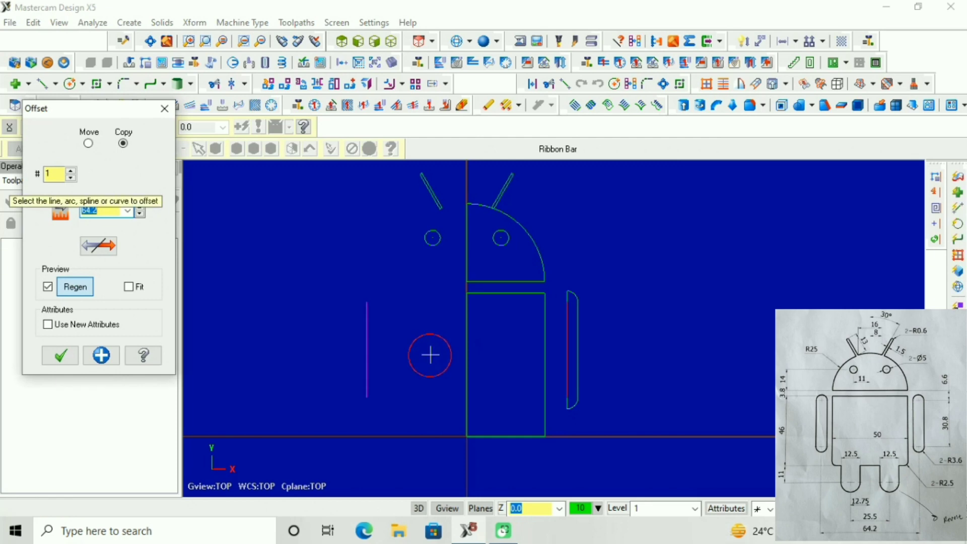
{"action": "right_click", "coordinate": [376, 347]}
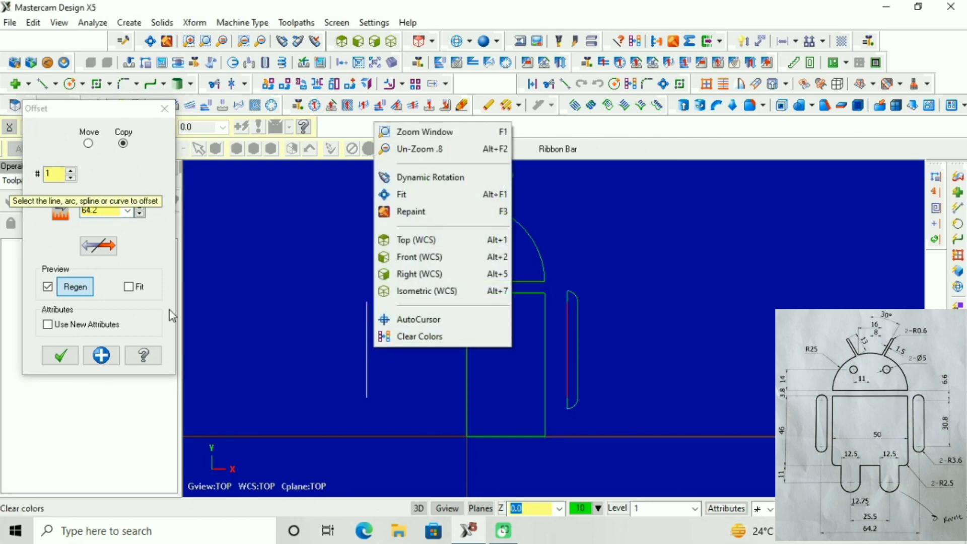
{"action": "left_click", "coordinate": [101, 355]}
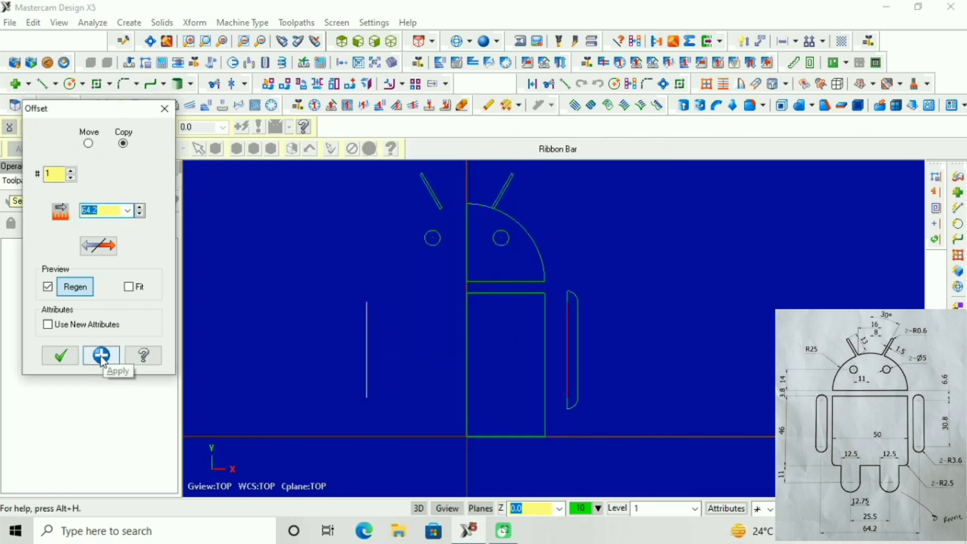
{"action": "left_click", "coordinate": [101, 355]}
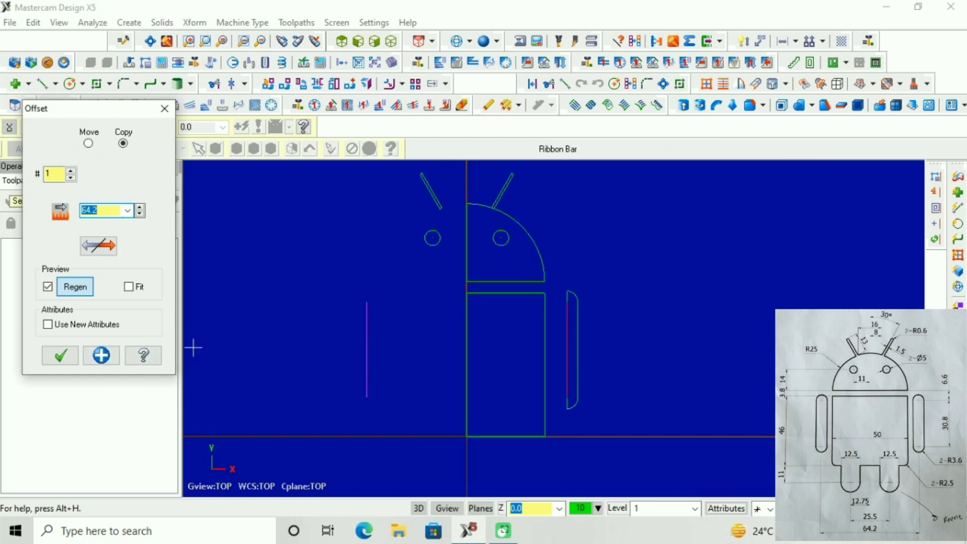
{"action": "left_click", "coordinate": [102, 355]}
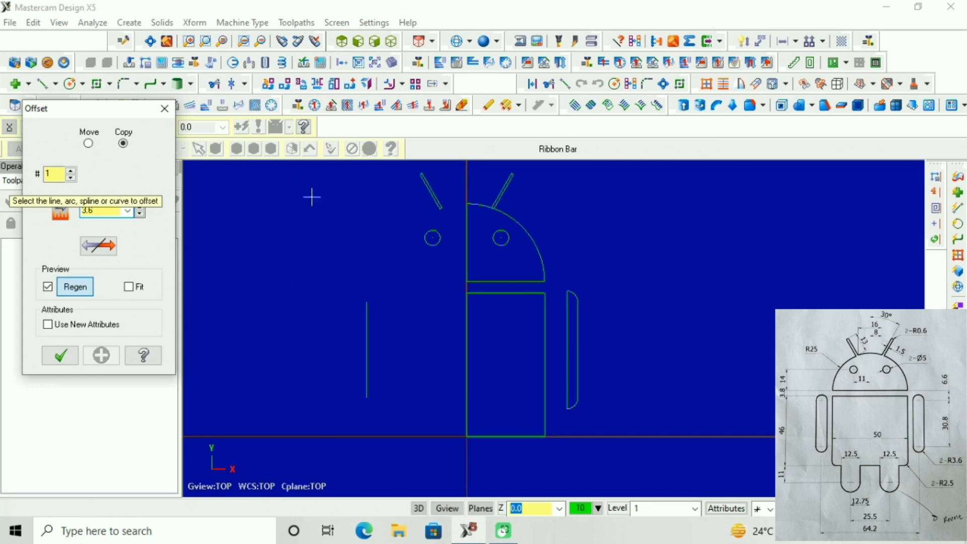
Offset a copy of the left arm's vertical line 3.6 mm outward, away from the body, and clear the result colours.
{"action": "left_click", "coordinate": [365, 370]}
{"action": "left_click", "coordinate": [351, 368]}
{"action": "right_click", "coordinate": [355, 359]}
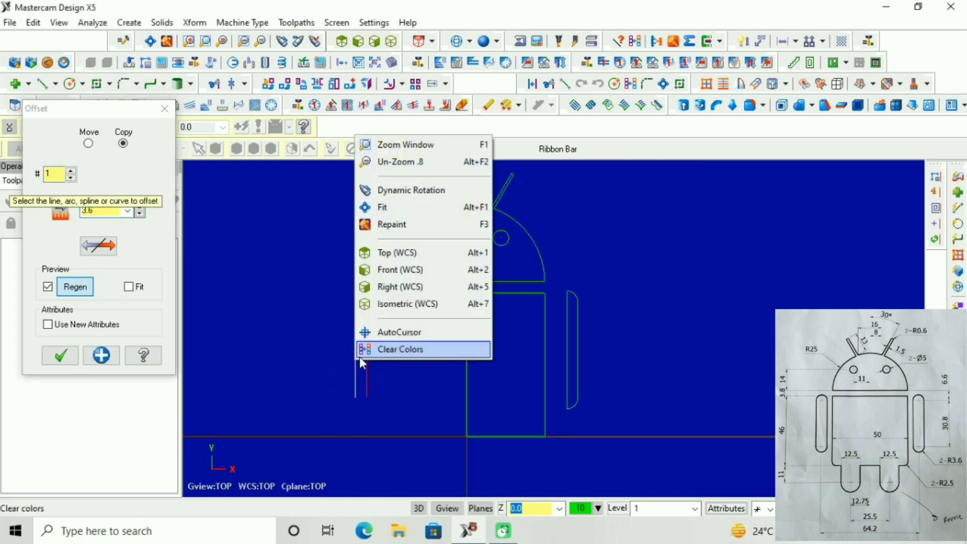
{"action": "left_click", "coordinate": [364, 349]}
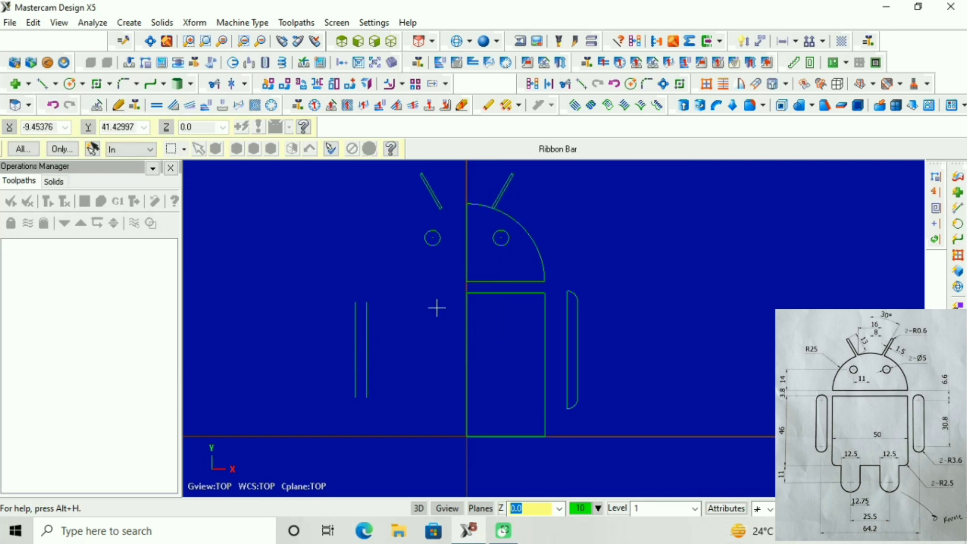
Draw horizontal lines about 71 mm and 84 mm long from the right arm's inner top and bottom corners, past the left arm's verticals.
{"action": "left_click", "coordinate": [42, 85]}
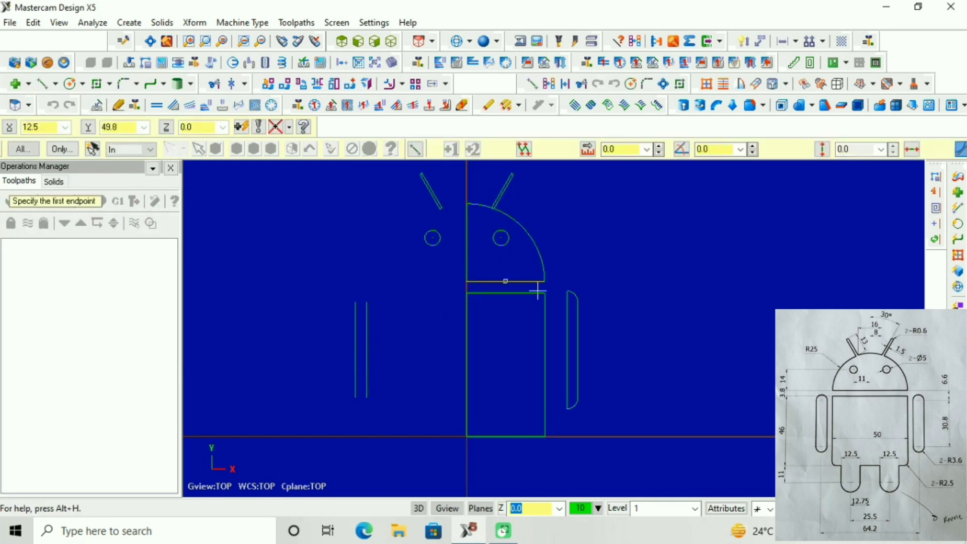
{"action": "left_click", "coordinate": [568, 291]}
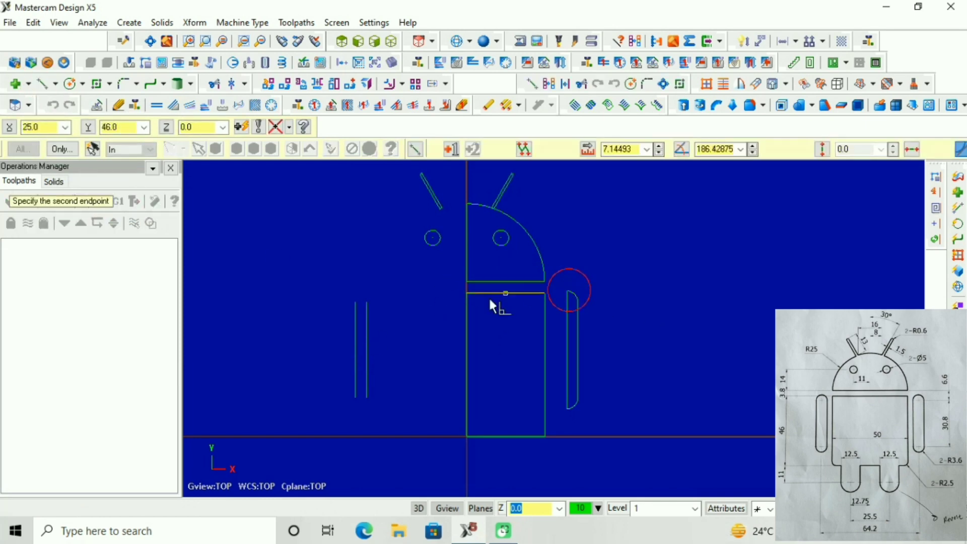
{"action": "left_click", "coordinate": [344, 298]}
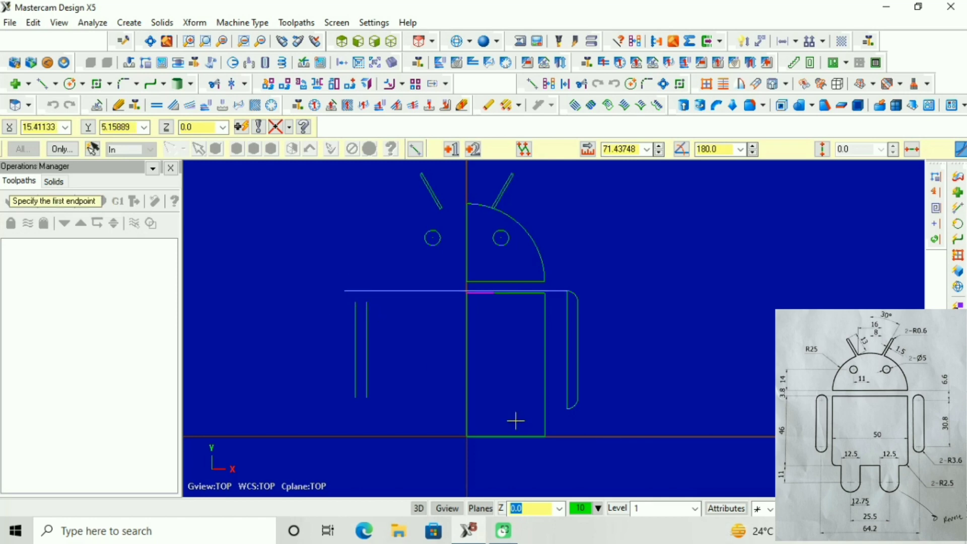
{"action": "left_click", "coordinate": [568, 412]}
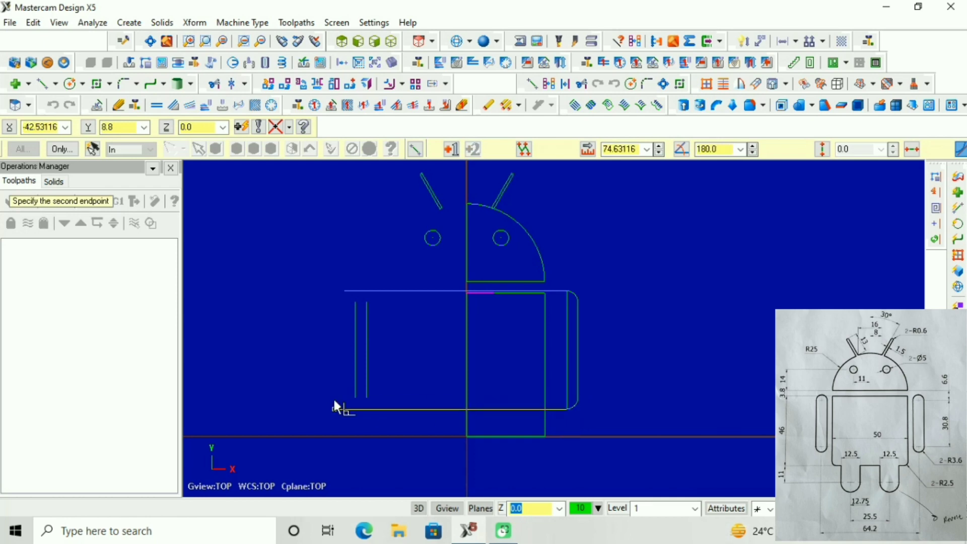
{"action": "left_click", "coordinate": [303, 408]}
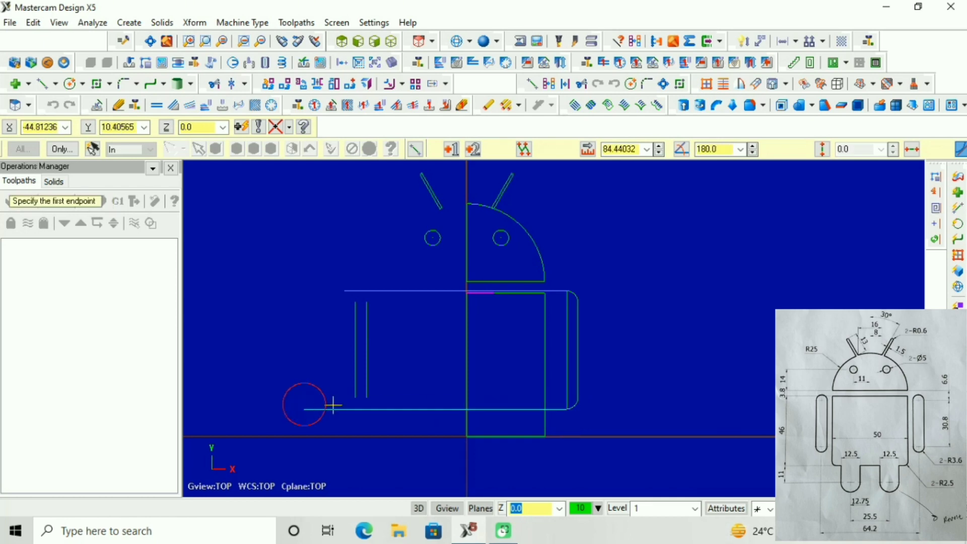
Draw short vertical lines extending both ends of the left arm's two verticals to the lower and upper horizontal lines.
{"action": "scroll", "coordinate": [355, 405], "scroll_direction": "up", "scroll_amount": 3}
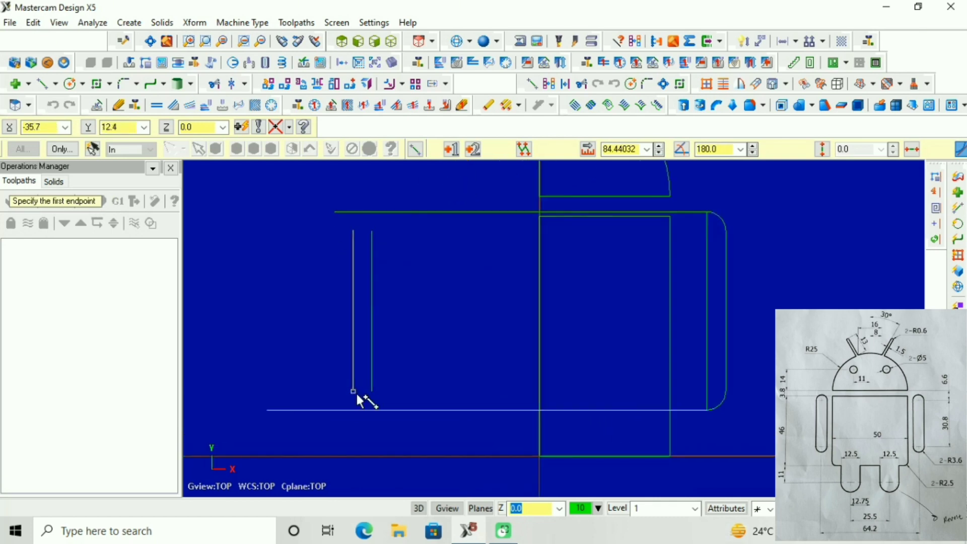
{"action": "left_click", "coordinate": [354, 391]}
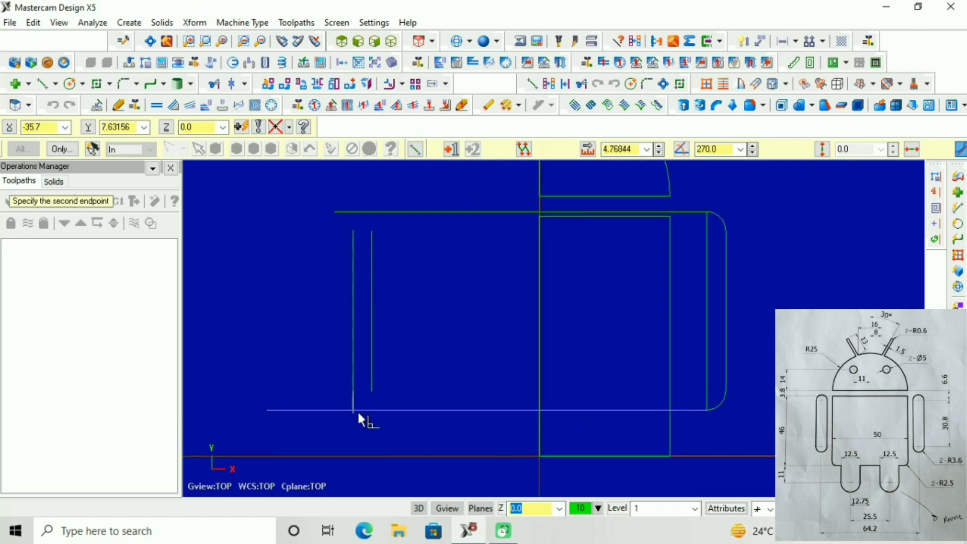
{"action": "left_click", "coordinate": [357, 410]}
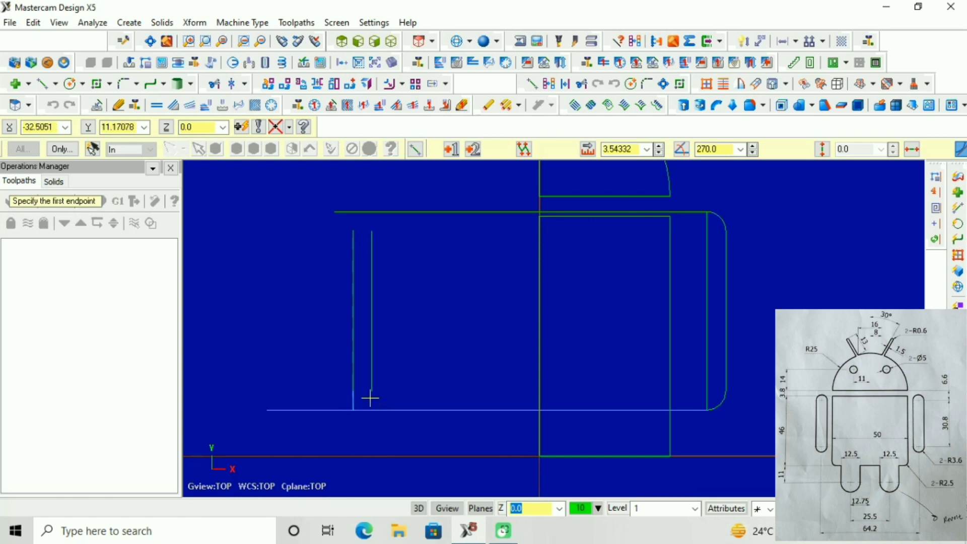
{"action": "left_click", "coordinate": [373, 394]}
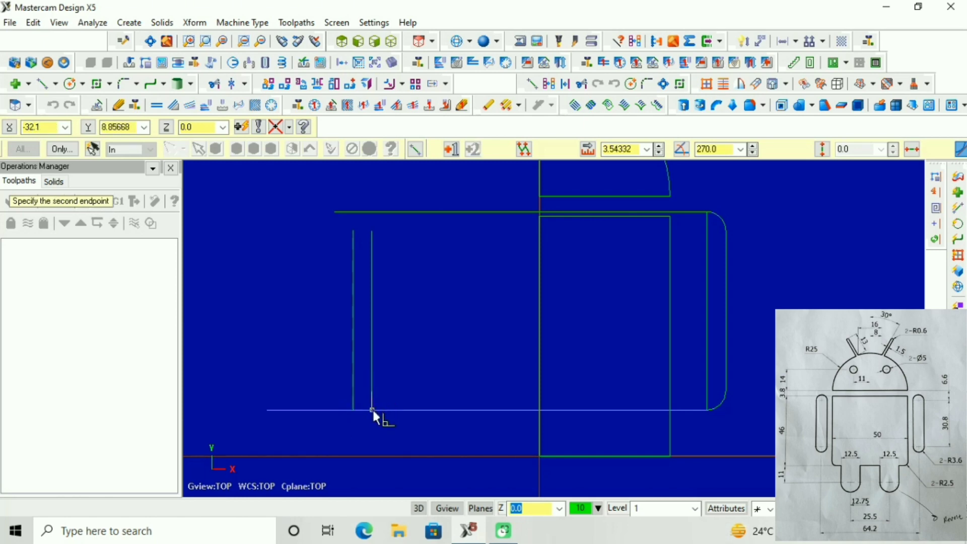
{"action": "left_click", "coordinate": [372, 408]}
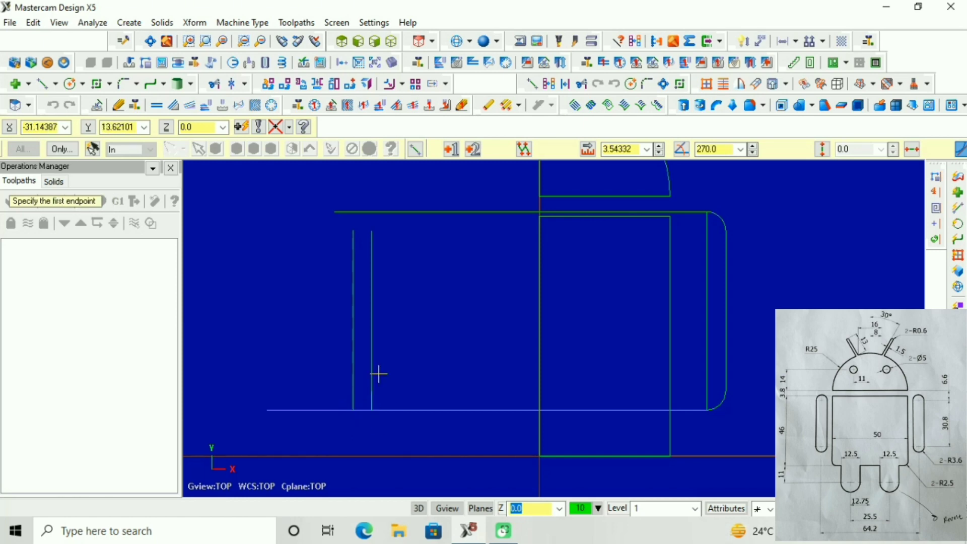
{"action": "left_click", "coordinate": [354, 233]}
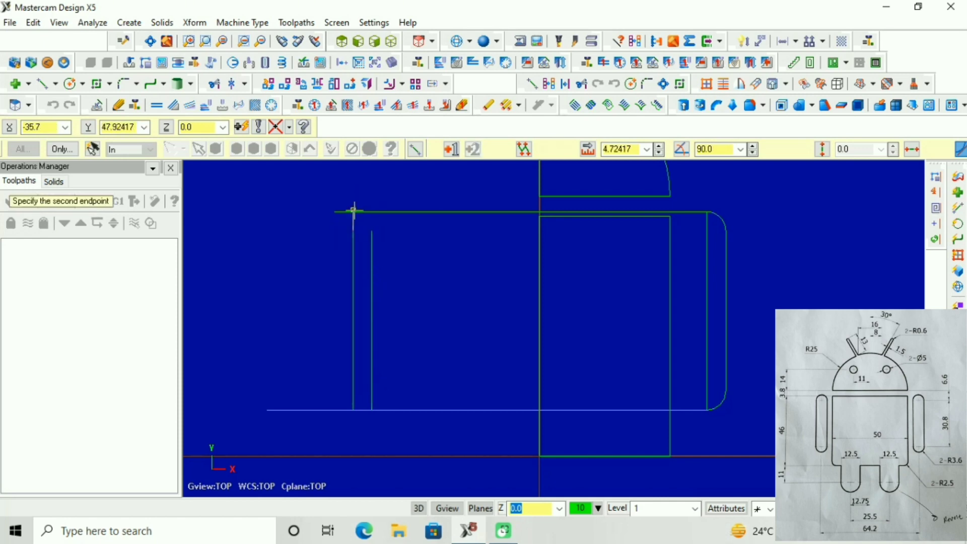
{"action": "left_click", "coordinate": [353, 211]}
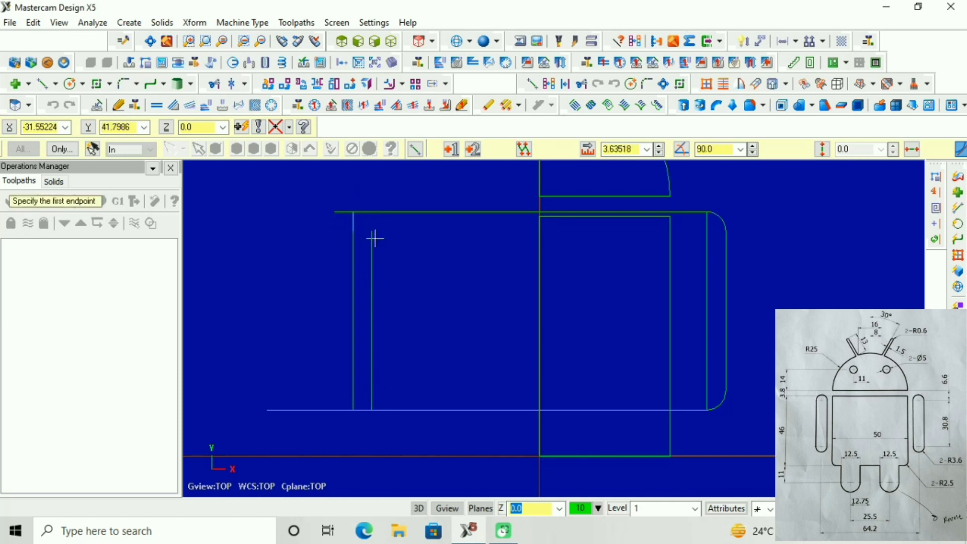
{"action": "left_click", "coordinate": [373, 232]}
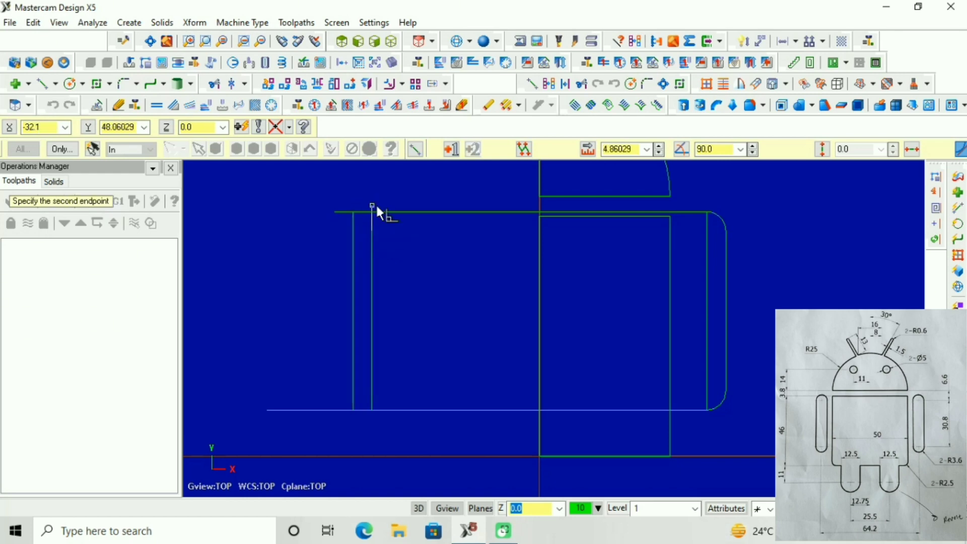
{"action": "left_click", "coordinate": [375, 206]}
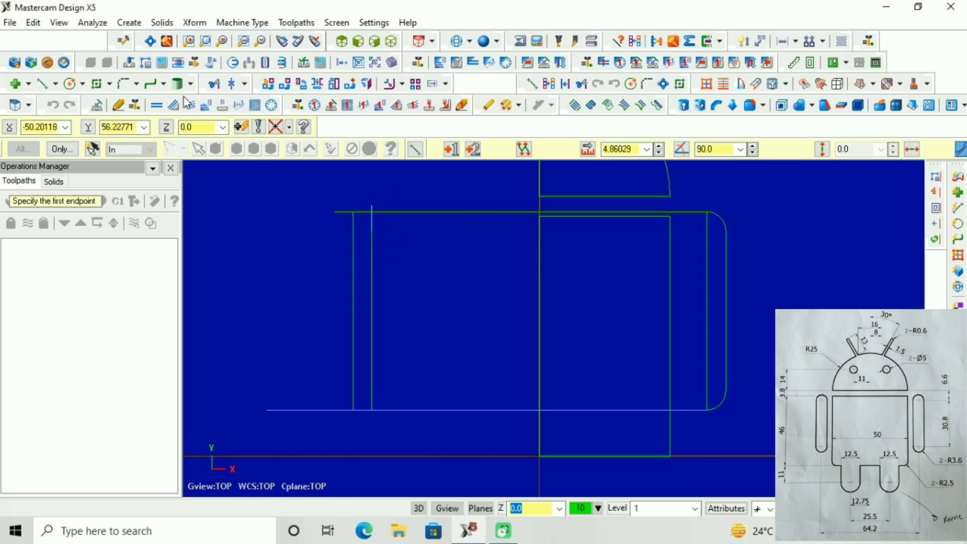
Fillet the left arm's outer top and bottom corners with a 3.6 mm radius between the outer vertical and the horizontal lines.
{"action": "left_click", "coordinate": [122, 83]}
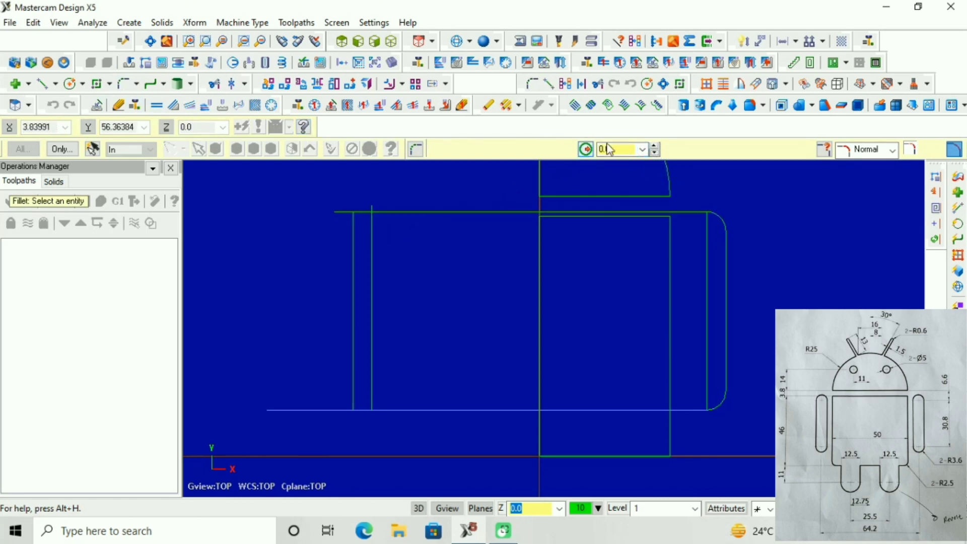
{"action": "double_click", "coordinate": [621, 150]}
{"action": "scroll", "coordinate": [287, 256], "scroll_direction": "up", "scroll_amount": 2}
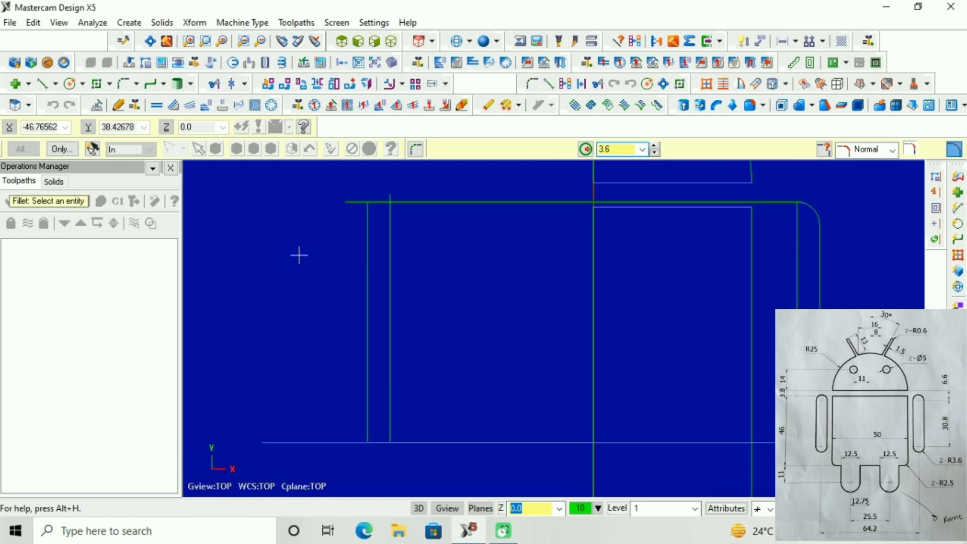
{"action": "scroll", "coordinate": [302, 254], "scroll_direction": "down", "scroll_amount": 1}
{"action": "scroll", "coordinate": [341, 244], "scroll_direction": "up", "scroll_amount": 2}
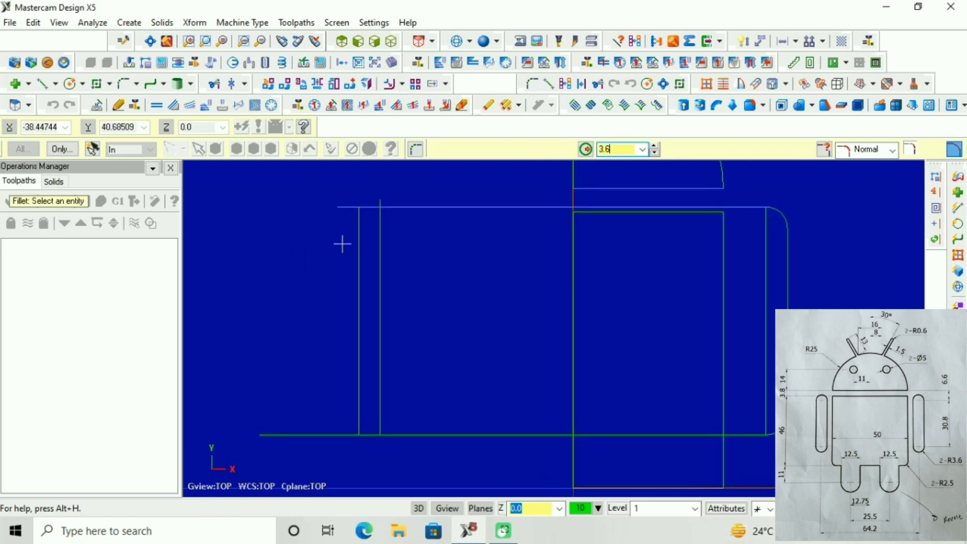
{"action": "left_click", "coordinate": [360, 224]}
{"action": "left_click", "coordinate": [385, 205]}
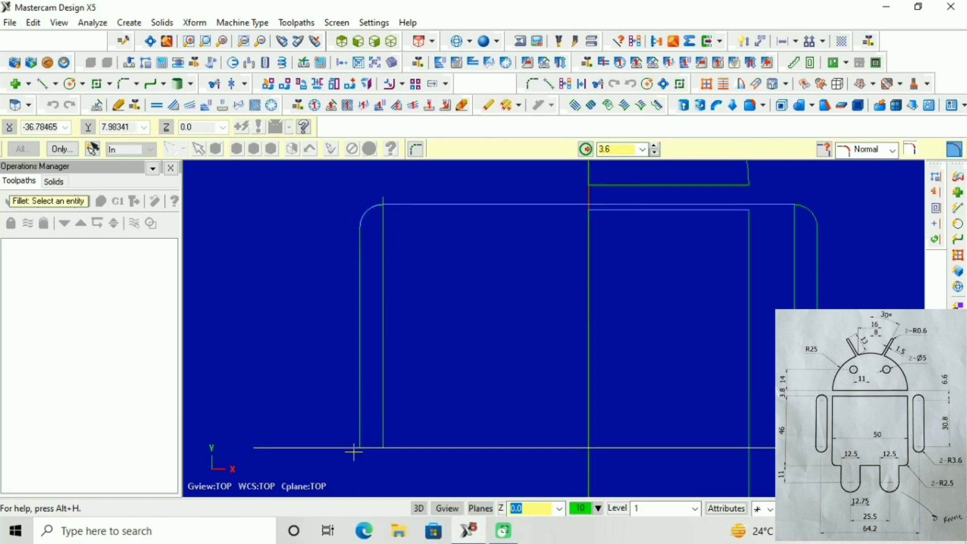
{"action": "left_click", "coordinate": [359, 431]}
{"action": "left_click", "coordinate": [375, 448]}
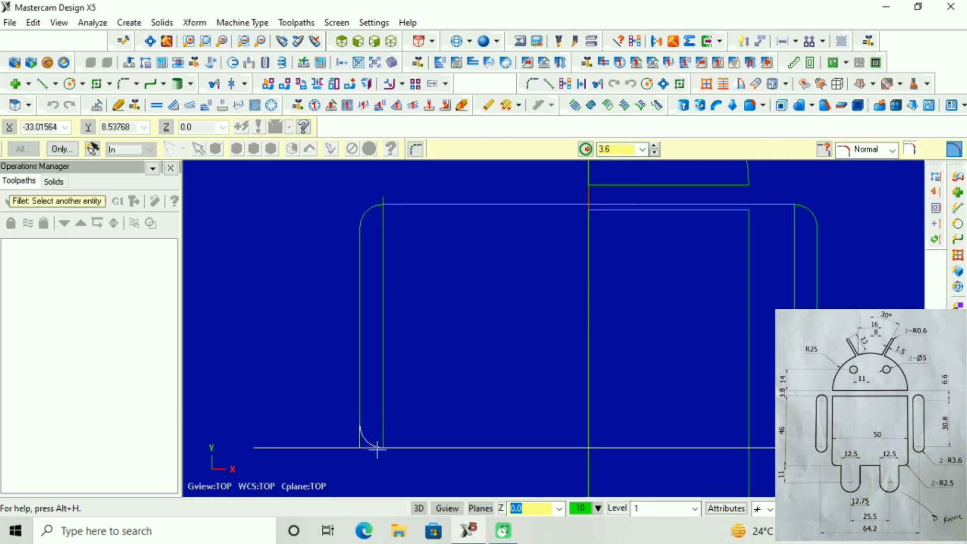
{"action": "left_click", "coordinate": [377, 449]}
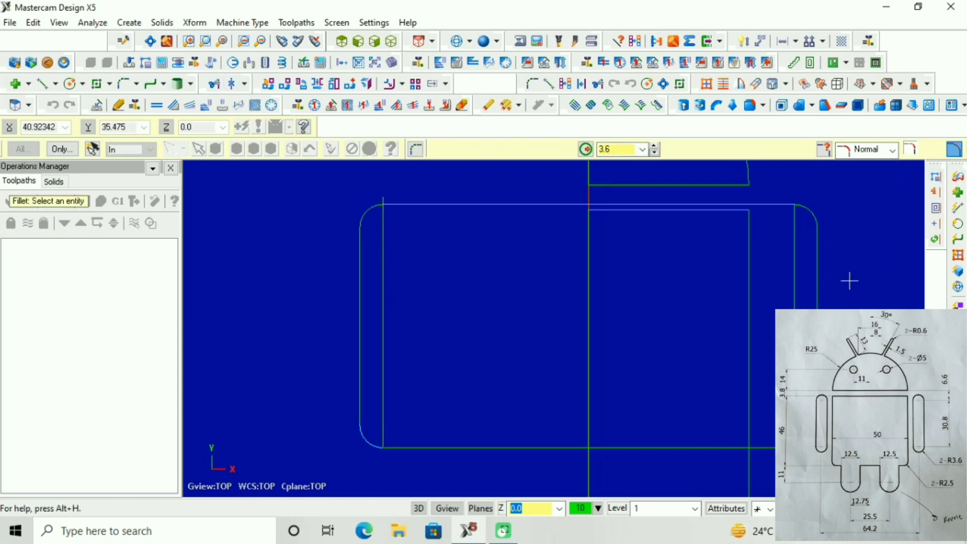
Divide away the upper horizontal line between the arms and the overshooting top end of the left arm's inner vertical.
{"action": "left_click", "coordinate": [220, 92]}
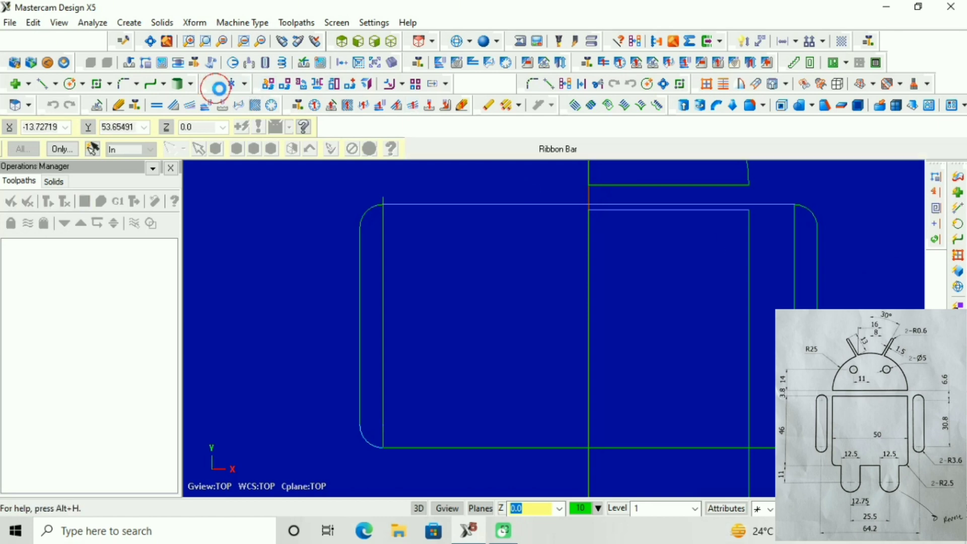
{"action": "left_click", "coordinate": [421, 203]}
{"action": "key", "text": "Escape"}
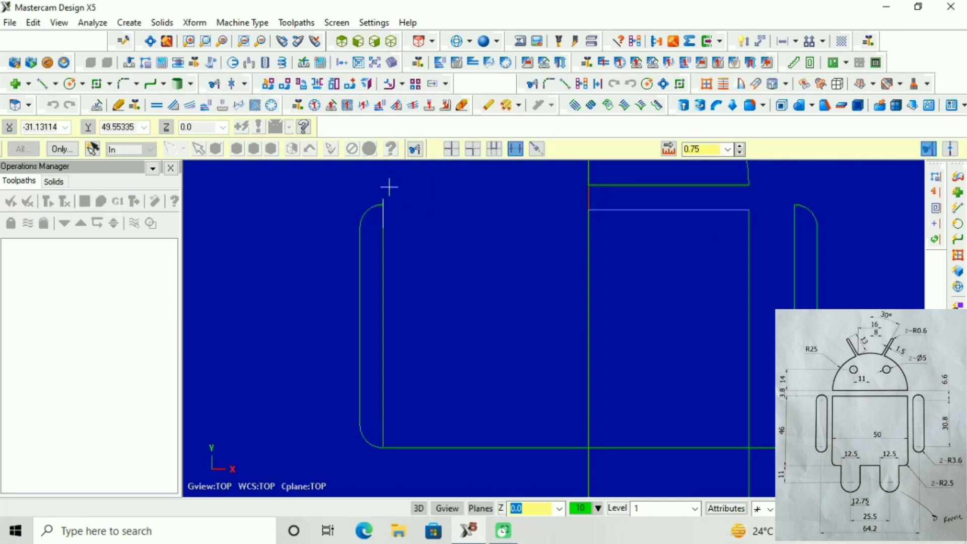
{"action": "scroll", "coordinate": [384, 188], "scroll_direction": "up", "scroll_amount": 3}
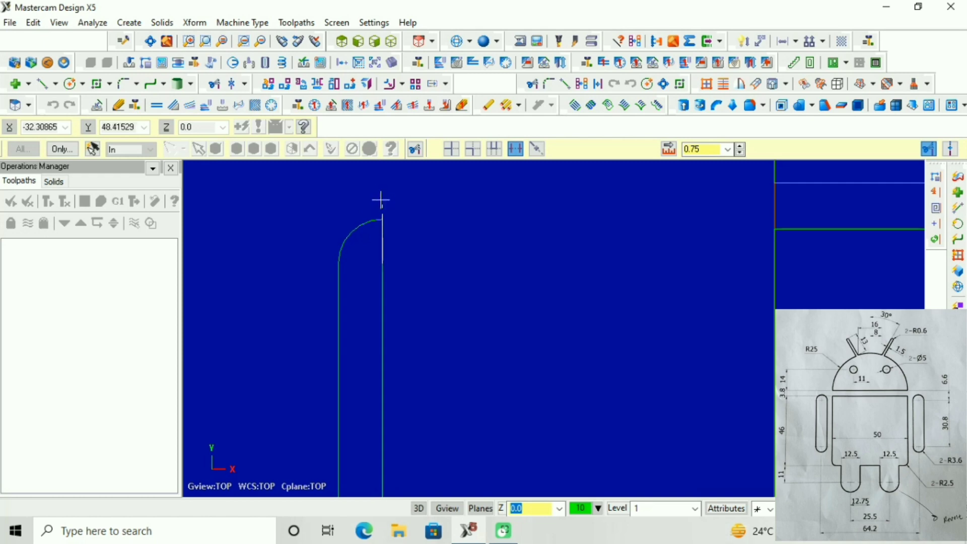
{"action": "left_click", "coordinate": [384, 197]}
Divide away the lower horizontal construction line between the two arms, including its segments across and beside the body.
{"action": "scroll", "coordinate": [392, 197], "scroll_direction": "down", "scroll_amount": 5}
{"action": "scroll", "coordinate": [521, 385], "scroll_direction": "down", "scroll_amount": 1}
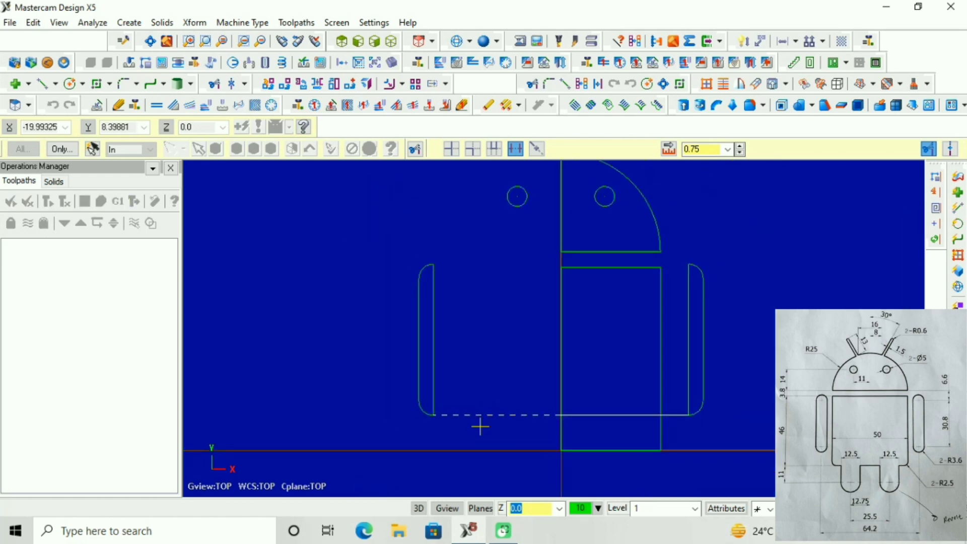
{"action": "left_click", "coordinate": [481, 416]}
{"action": "left_click", "coordinate": [624, 413]}
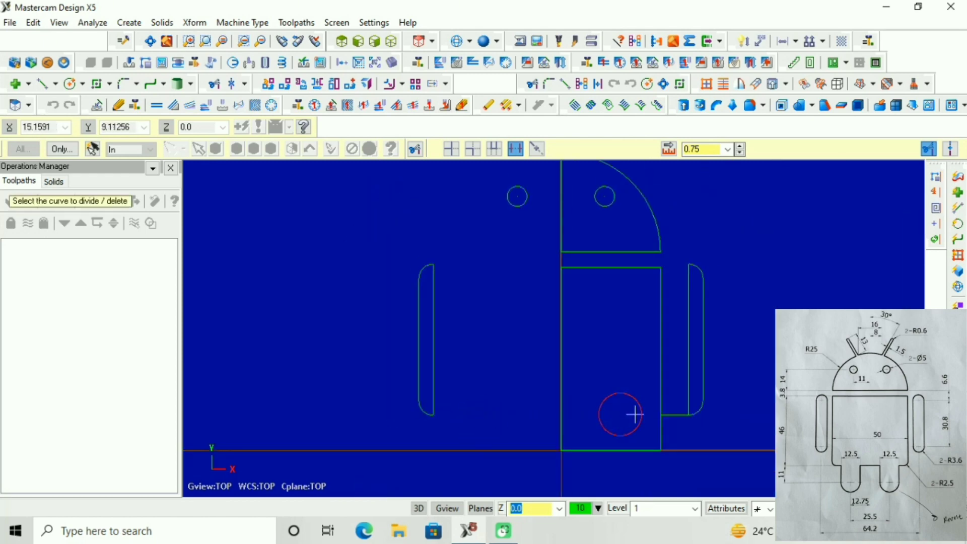
{"action": "scroll", "coordinate": [671, 409], "scroll_direction": "up", "scroll_amount": 1}
{"action": "left_click", "coordinate": [679, 416]}
{"action": "scroll", "coordinate": [660, 375], "scroll_direction": "down", "scroll_amount": 5}
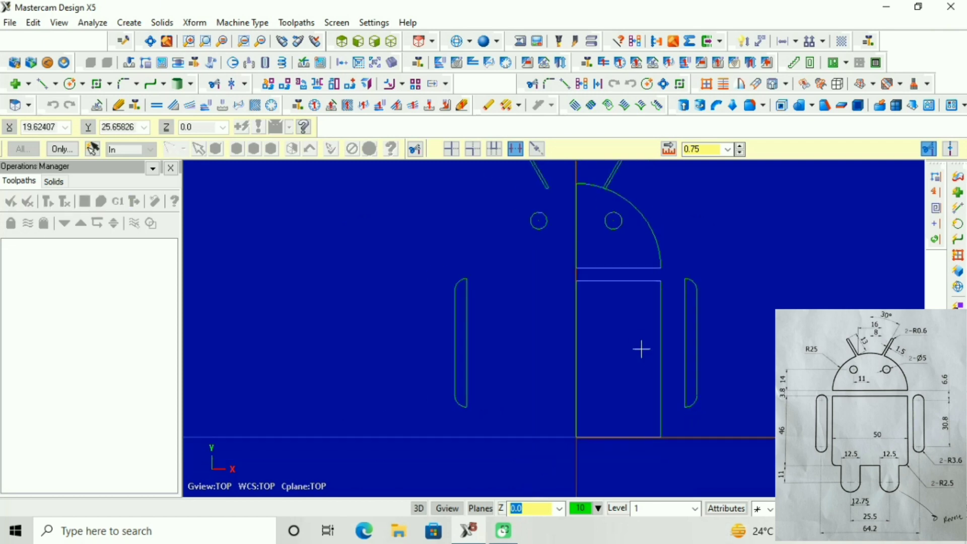
{"action": "scroll", "coordinate": [524, 340], "scroll_direction": "down", "scroll_amount": 2}
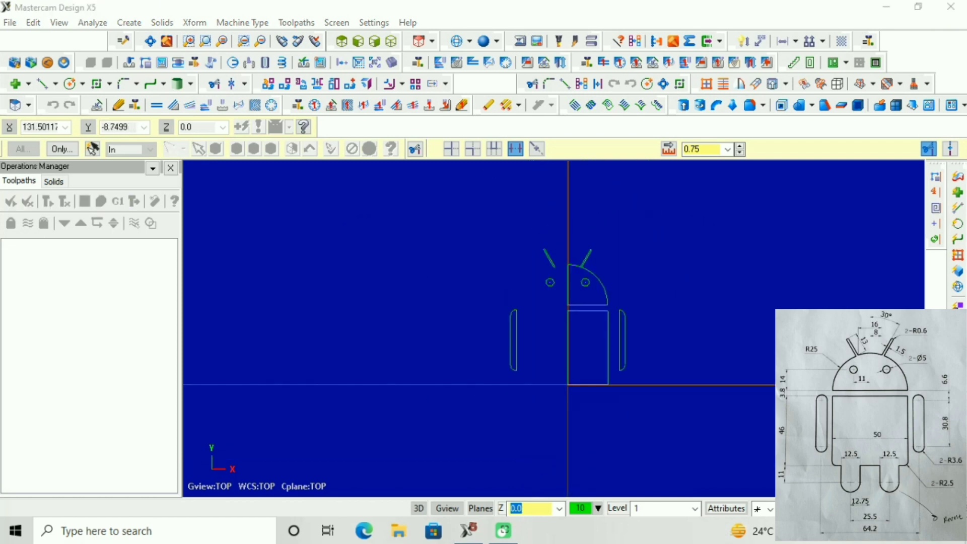
Offset a copy of the body's bottom edge 11 mm downward.
{"action": "left_click", "coordinate": [190, 24]}
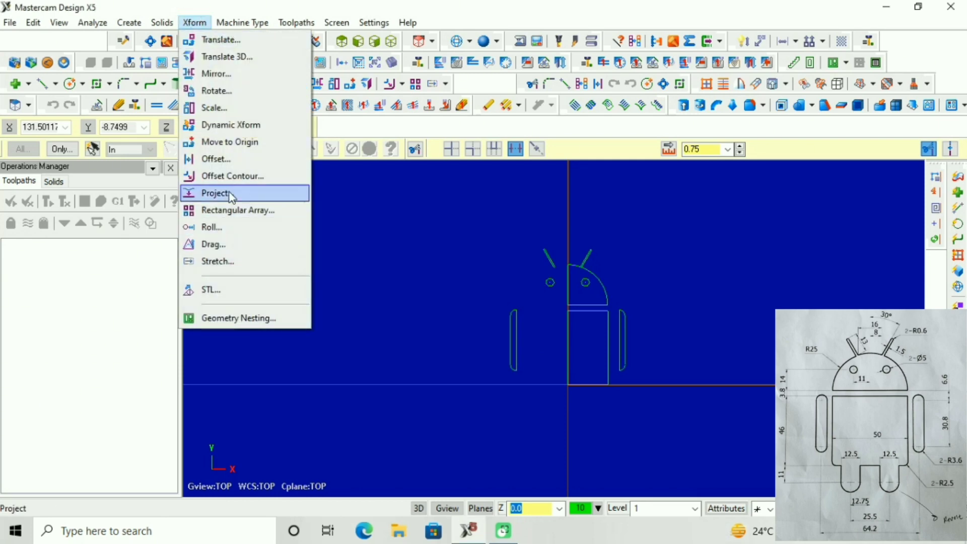
{"action": "left_click", "coordinate": [231, 160]}
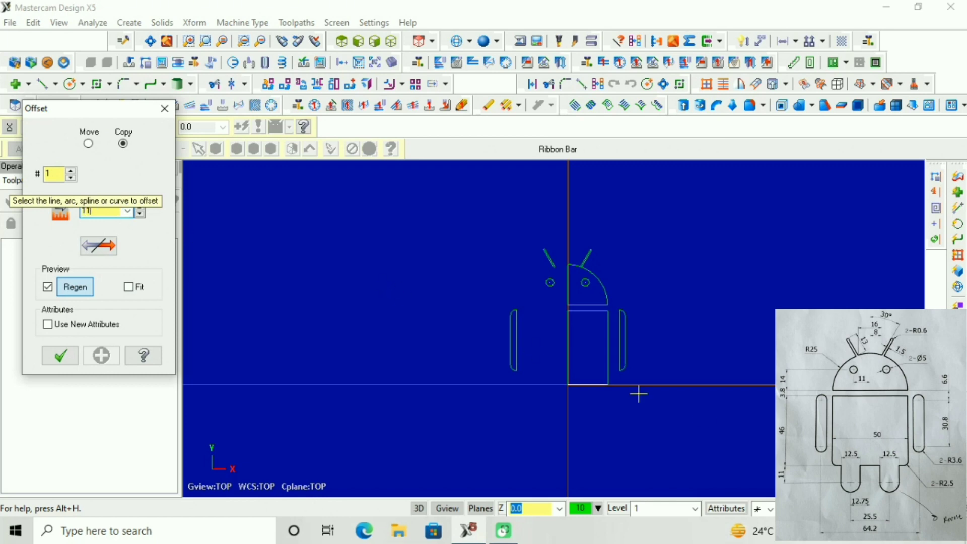
{"action": "left_click", "coordinate": [593, 387]}
{"action": "left_click", "coordinate": [579, 419]}
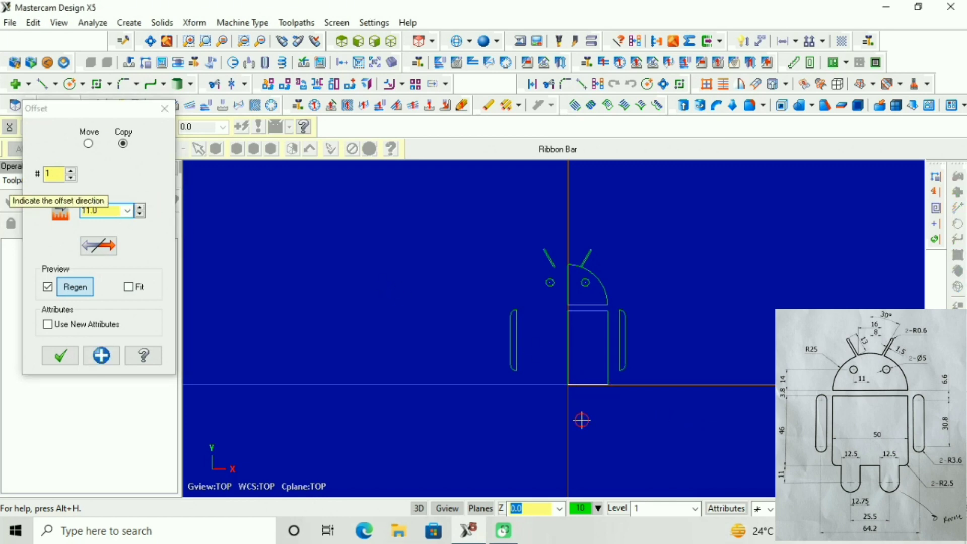
{"action": "left_click", "coordinate": [97, 356]}
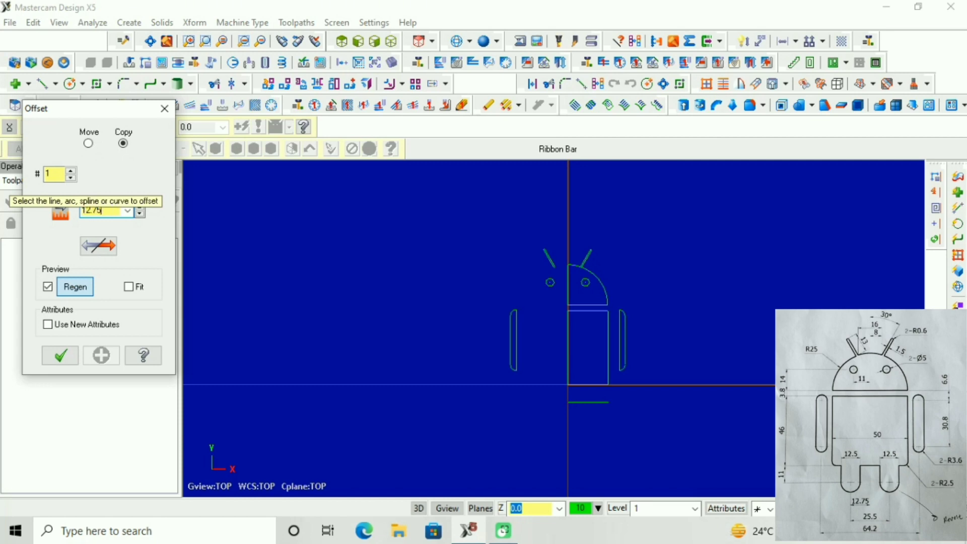
Offset copies of the body's centre vertical line 12.75 mm to both sides and clear the result colours.
{"action": "left_click", "coordinate": [567, 348]}
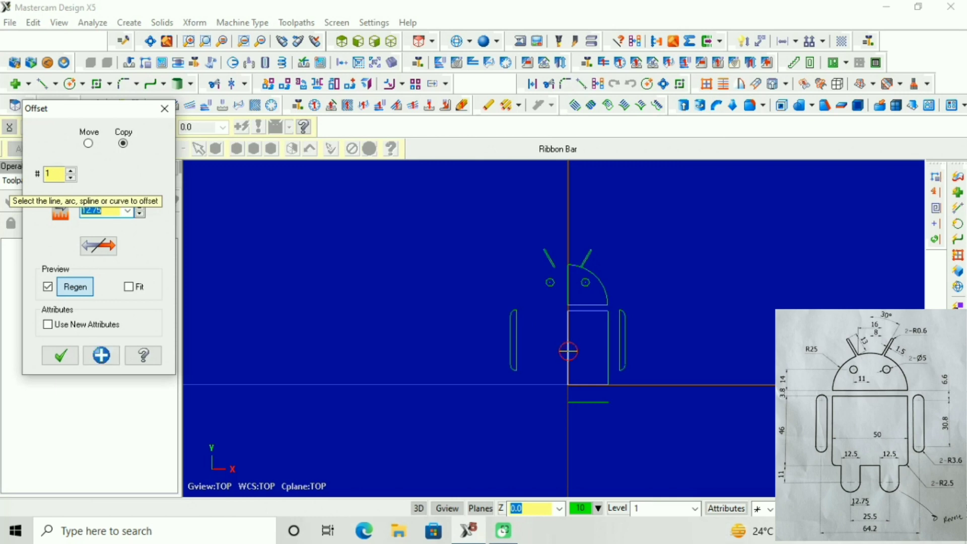
{"action": "left_click", "coordinate": [582, 351]}
{"action": "left_click", "coordinate": [567, 350]}
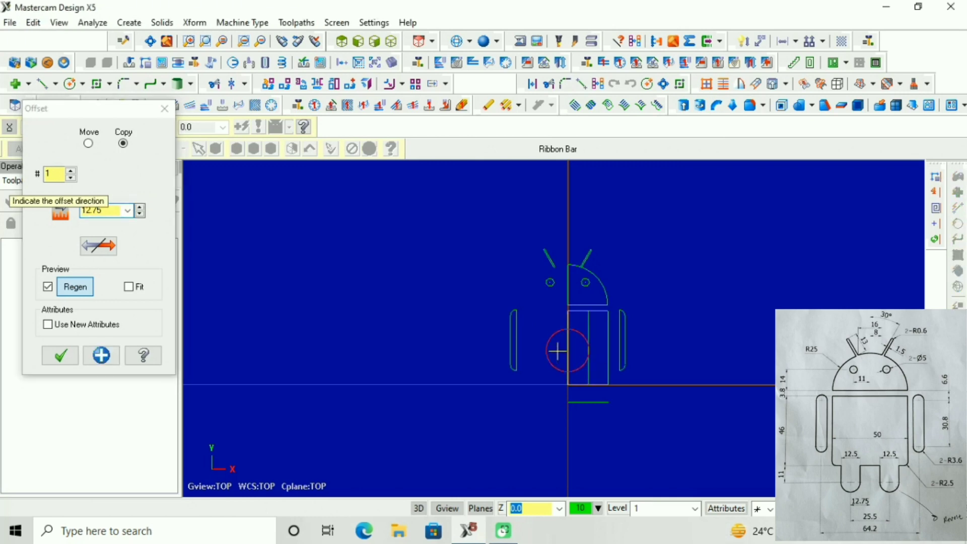
{"action": "left_click", "coordinate": [553, 351]}
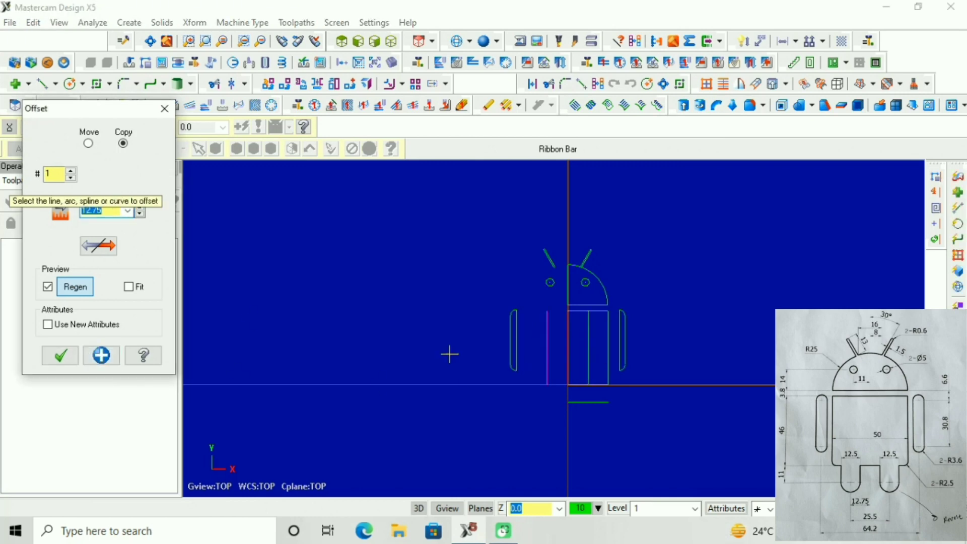
{"action": "right_click", "coordinate": [554, 352]}
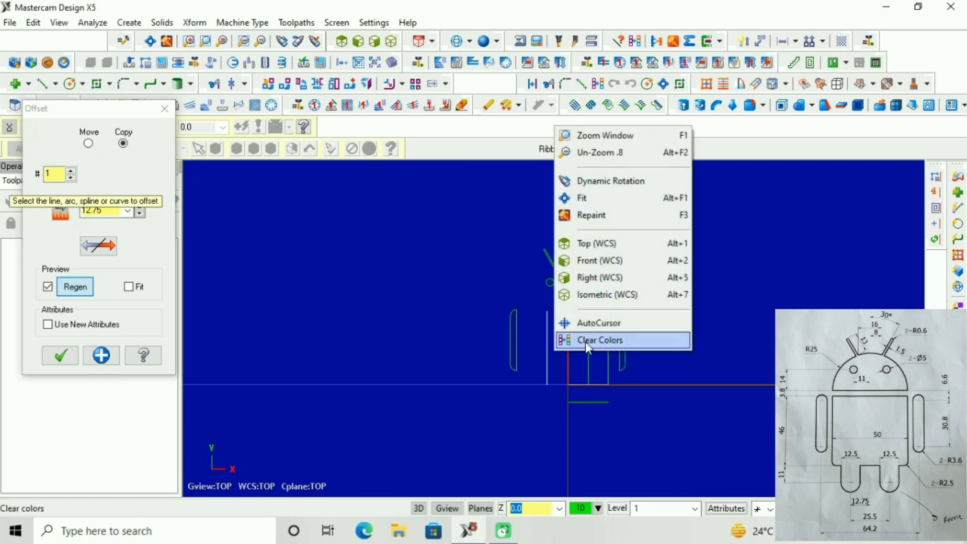
{"action": "left_click", "coordinate": [585, 341]}
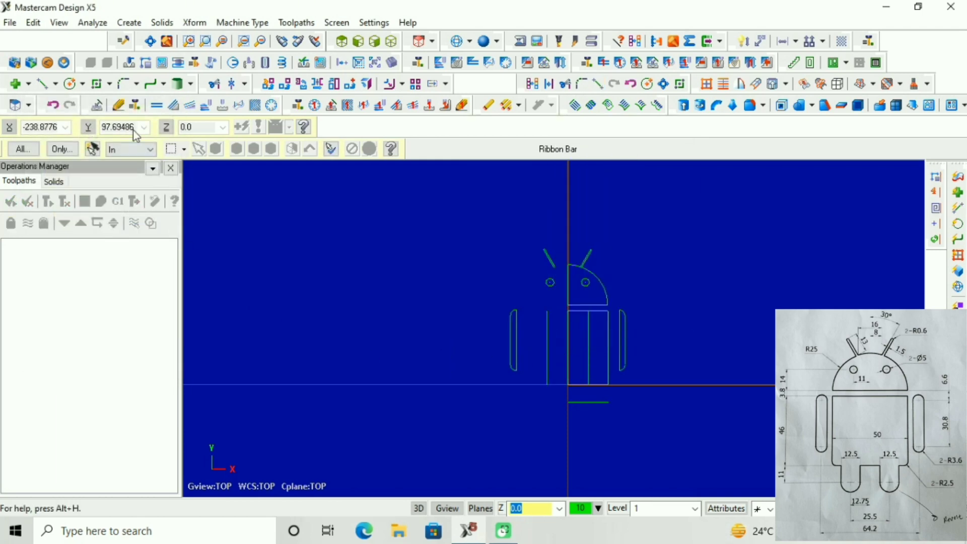
Draw a horizontal line about 38 mm long leftward from the centreline end of the 11 mm offset line.
{"action": "left_click", "coordinate": [42, 83]}
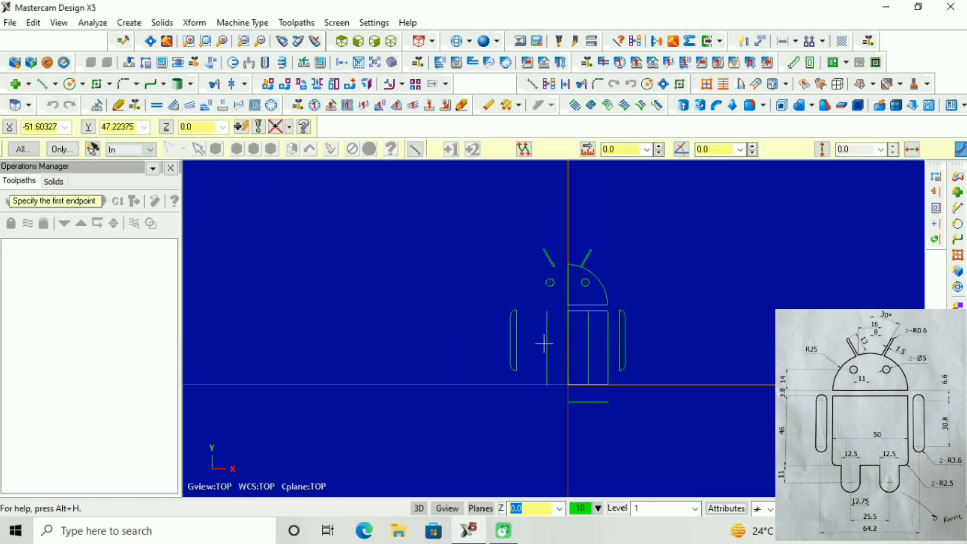
{"action": "left_click", "coordinate": [568, 403]}
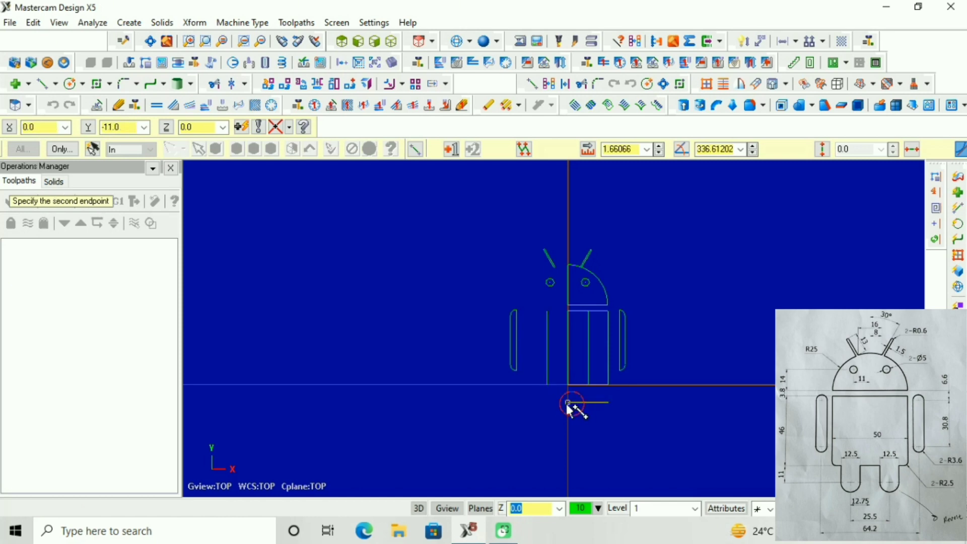
{"action": "left_click", "coordinate": [507, 402]}
Draw vertical lines about 28 mm and 23 mm long downward from the lower ends of the left and right 12.75 mm offset lines.
{"action": "left_click", "coordinate": [547, 385]}
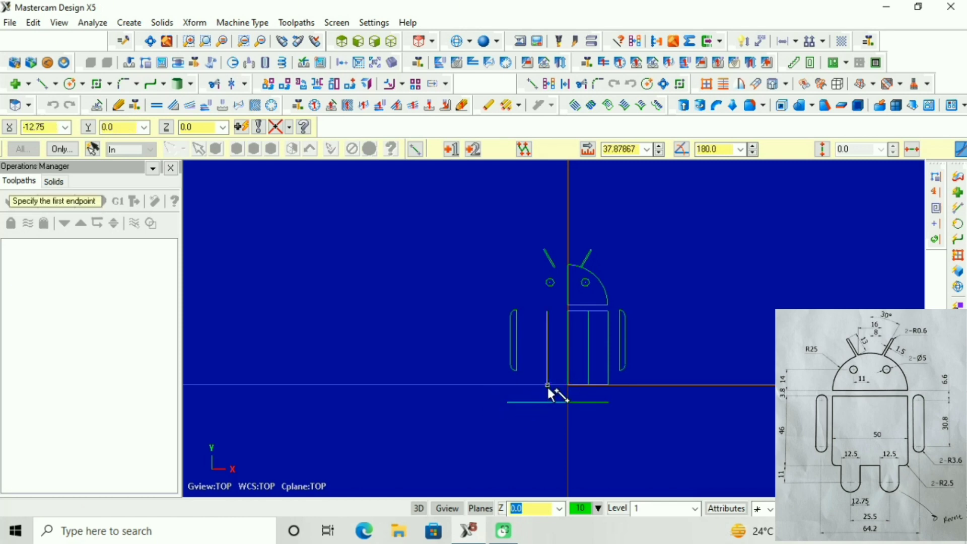
{"action": "left_click", "coordinate": [547, 429]}
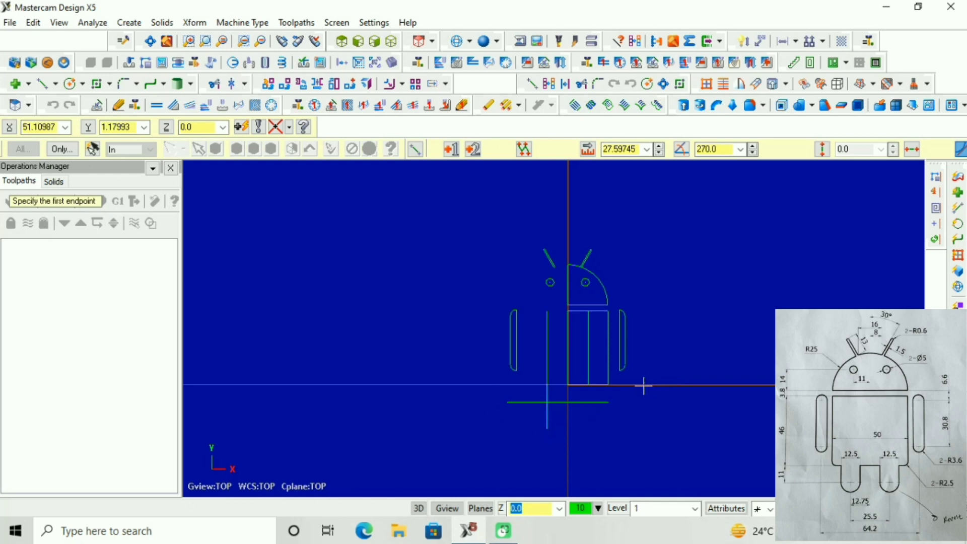
{"action": "left_click", "coordinate": [588, 385]}
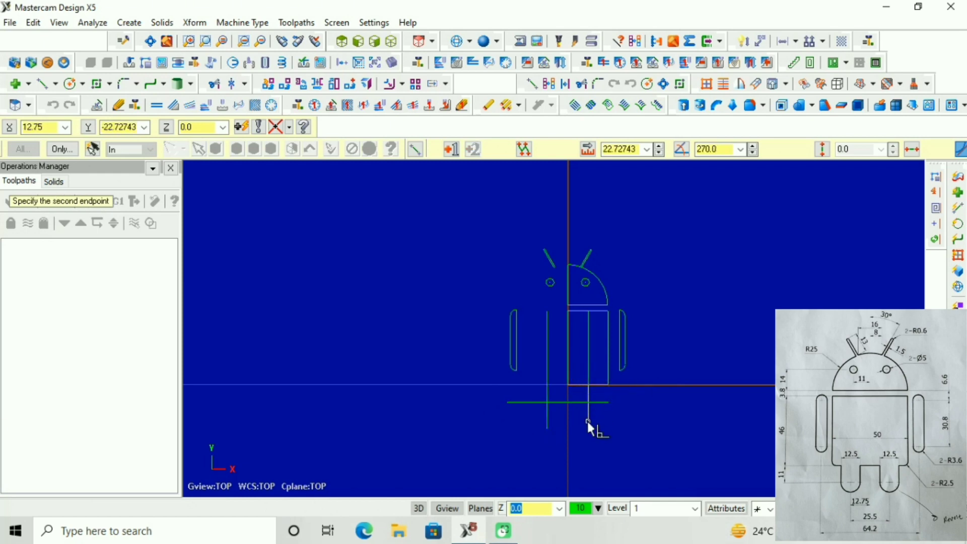
{"action": "left_click", "coordinate": [587, 421]}
{"action": "scroll", "coordinate": [555, 399], "scroll_direction": "up", "scroll_amount": 1}
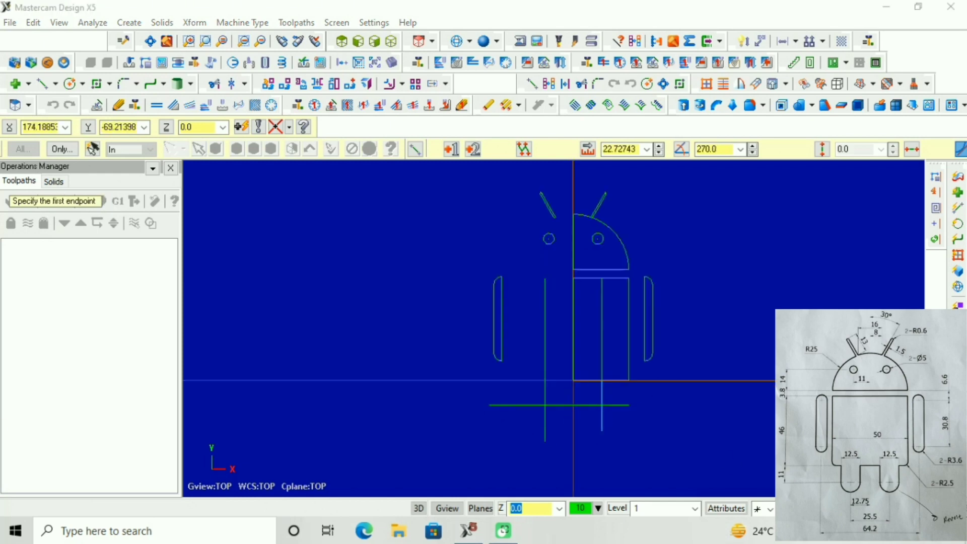
Divide away the right 12.75 mm offset line inside the body rectangle.
{"action": "left_click", "coordinate": [209, 86]}
{"action": "left_click", "coordinate": [608, 336]}
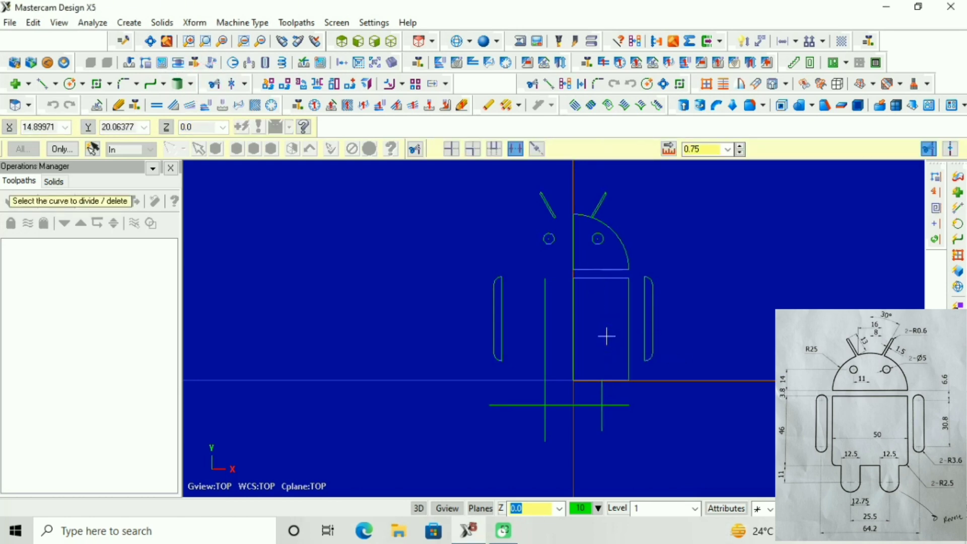
{"action": "key", "text": "Escape"}
{"action": "scroll", "coordinate": [475, 272], "scroll_direction": "up", "scroll_amount": 1}
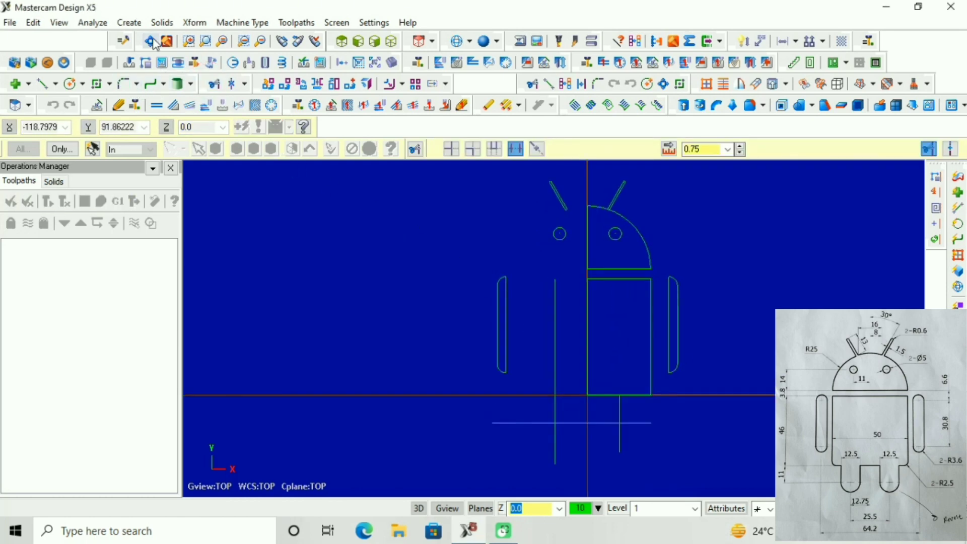
Offset copies of both leg centre lines 6.25 mm to each side and clear the result colours.
{"action": "left_click", "coordinate": [194, 23]}
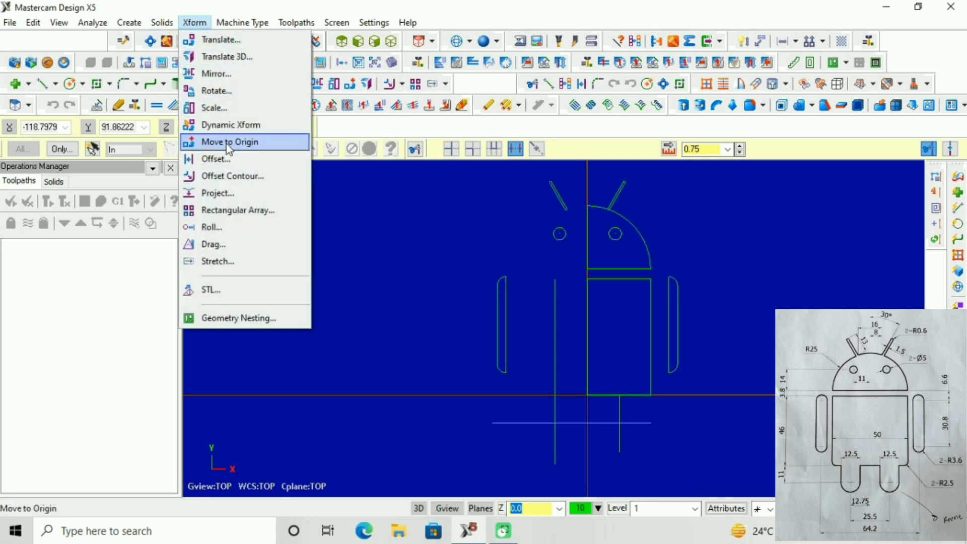
{"action": "left_click", "coordinate": [222, 167]}
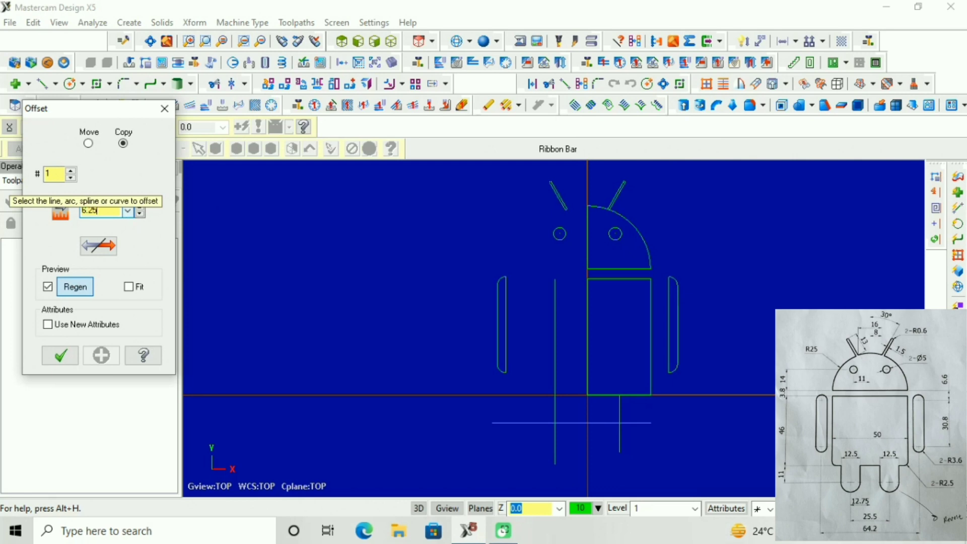
{"action": "scroll", "coordinate": [615, 412], "scroll_direction": "up", "scroll_amount": 1}
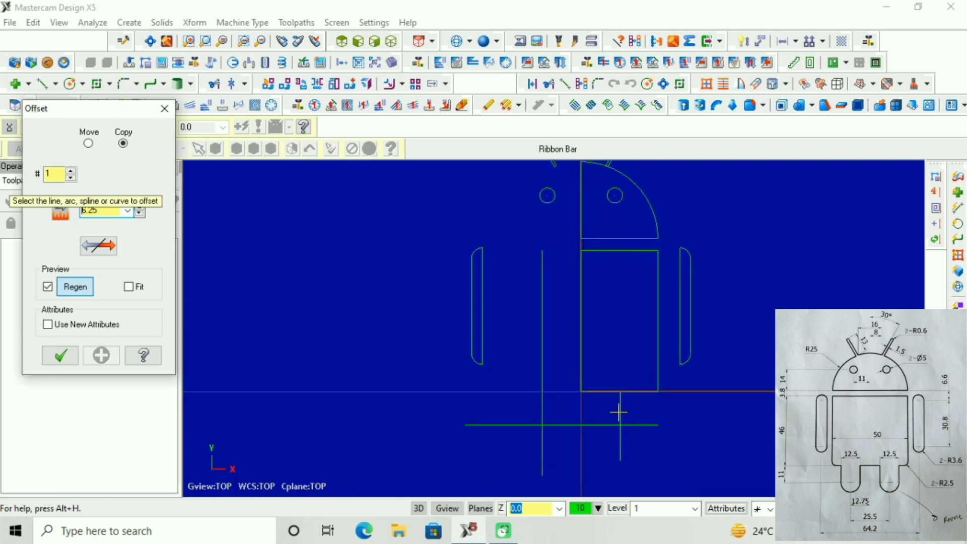
{"action": "left_click", "coordinate": [621, 409]}
{"action": "left_click", "coordinate": [524, 403]}
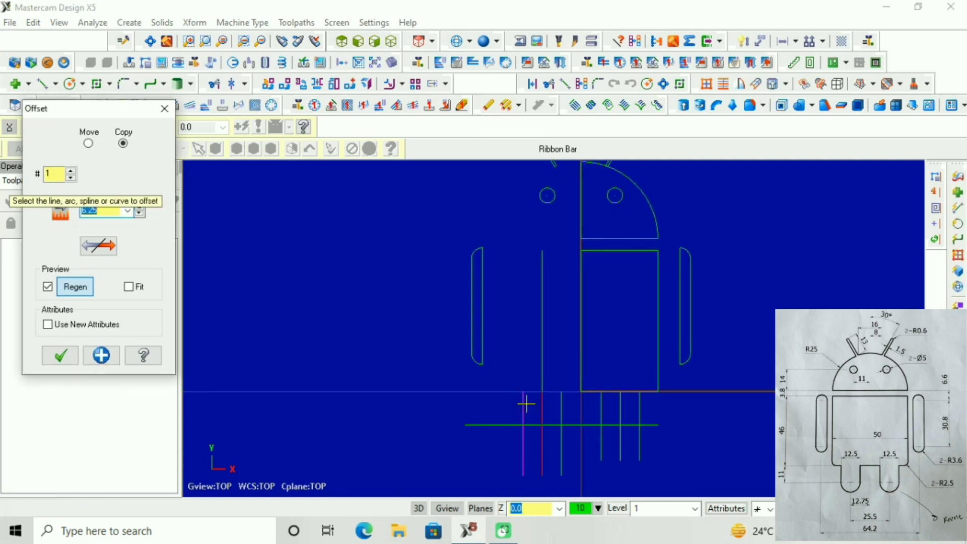
{"action": "right_click", "coordinate": [540, 405]}
{"action": "left_click", "coordinate": [544, 395]}
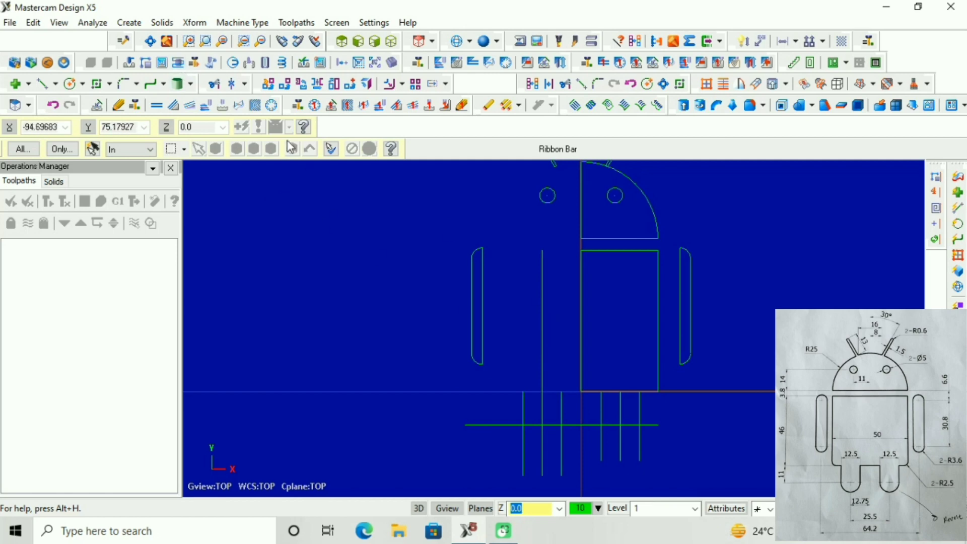
Divide away the inner vertical line of each leg and the horizontal line between the two leg centre lines.
{"action": "left_click", "coordinate": [212, 82]}
{"action": "left_click", "coordinate": [579, 430]}
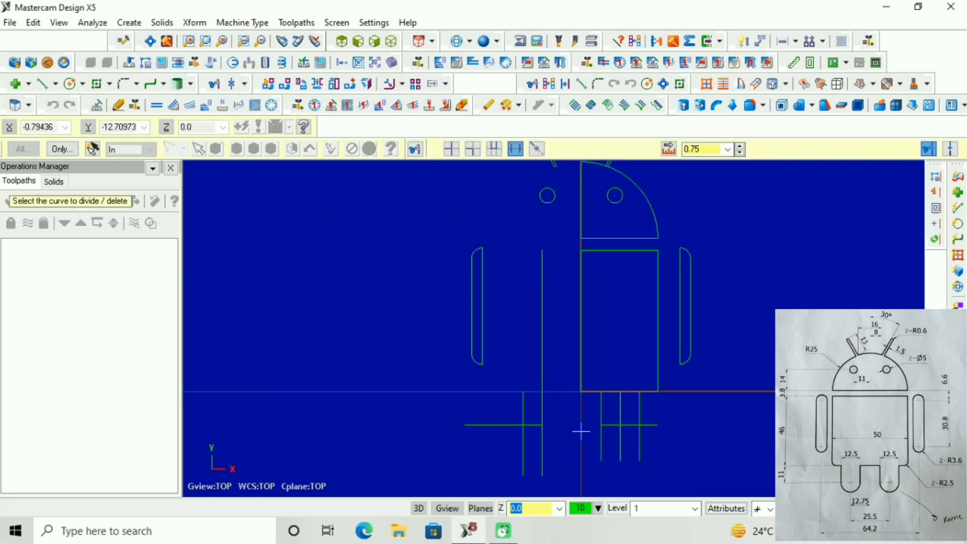
{"action": "left_click", "coordinate": [599, 407]}
{"action": "left_click", "coordinate": [596, 437]}
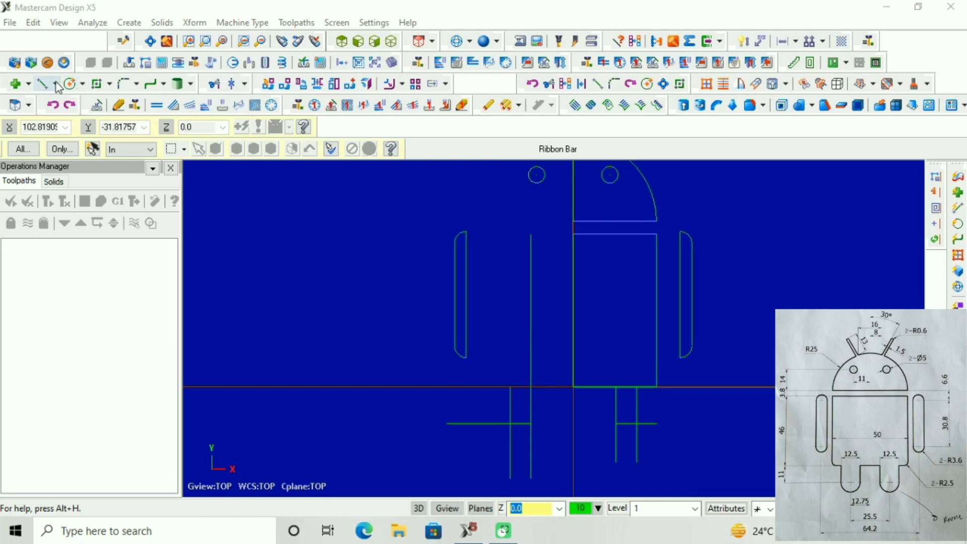
Draw 6.25 mm horizontal lines joining the top of each leg's centre line to its outer vertical.
{"action": "left_click", "coordinate": [41, 82]}
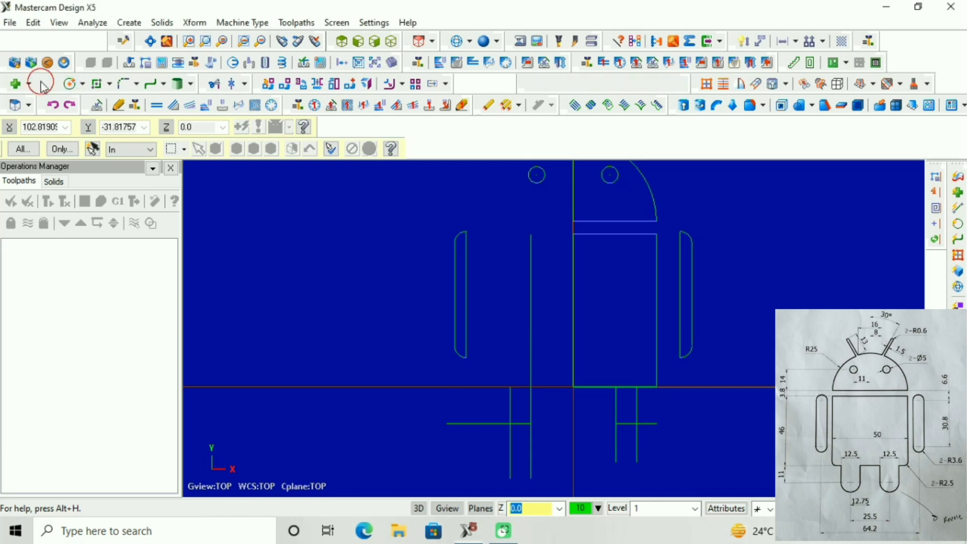
{"action": "left_click", "coordinate": [615, 387]}
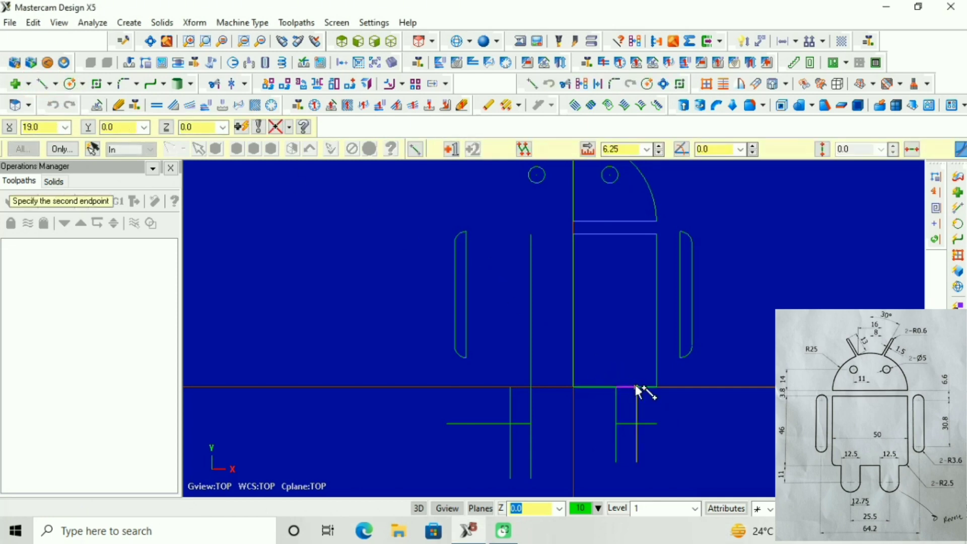
{"action": "left_click", "coordinate": [637, 387]}
{"action": "left_click", "coordinate": [510, 387]}
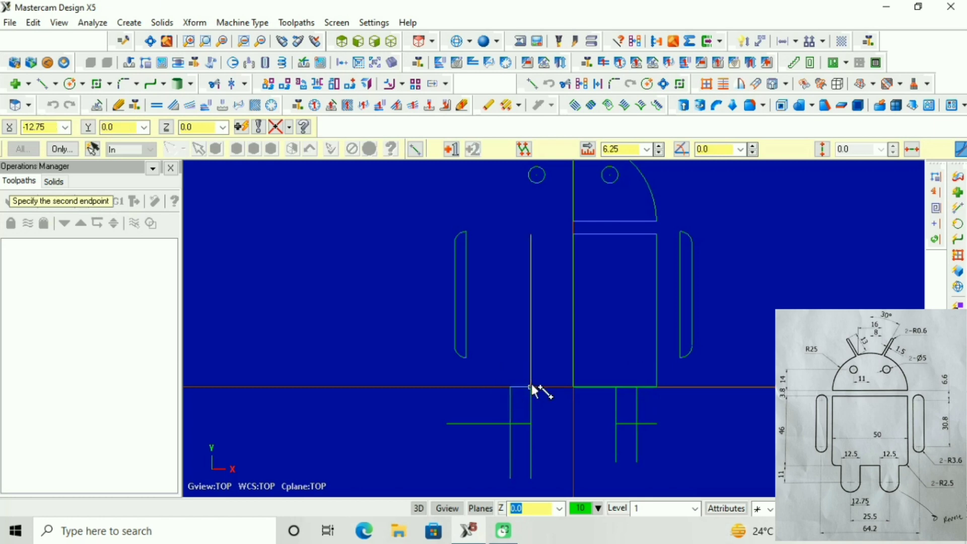
{"action": "left_click", "coordinate": [531, 387]}
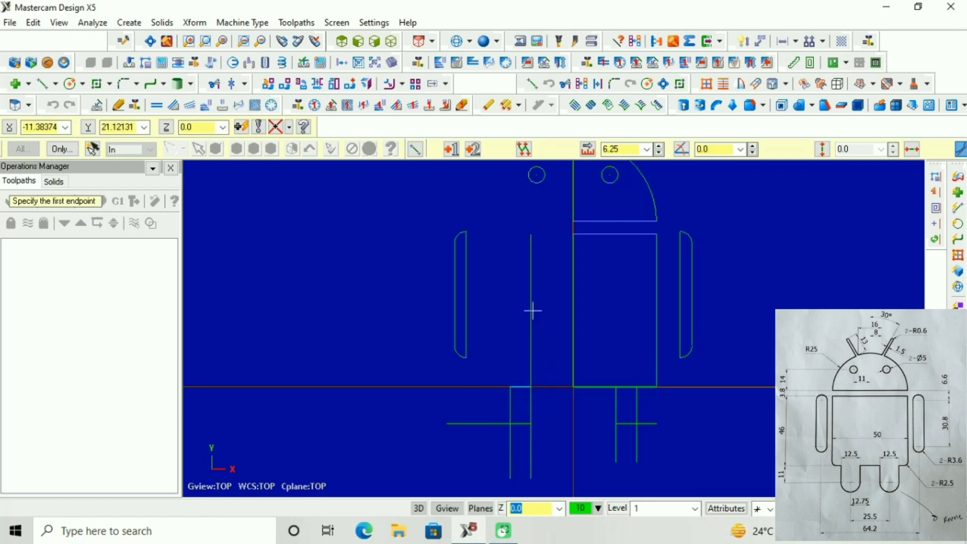
Divide away the left construction vertical extending above the left leg, between the arm and the body.
{"action": "left_click", "coordinate": [214, 84]}
{"action": "left_click", "coordinate": [532, 287]}
{"action": "key", "text": "Escape"}
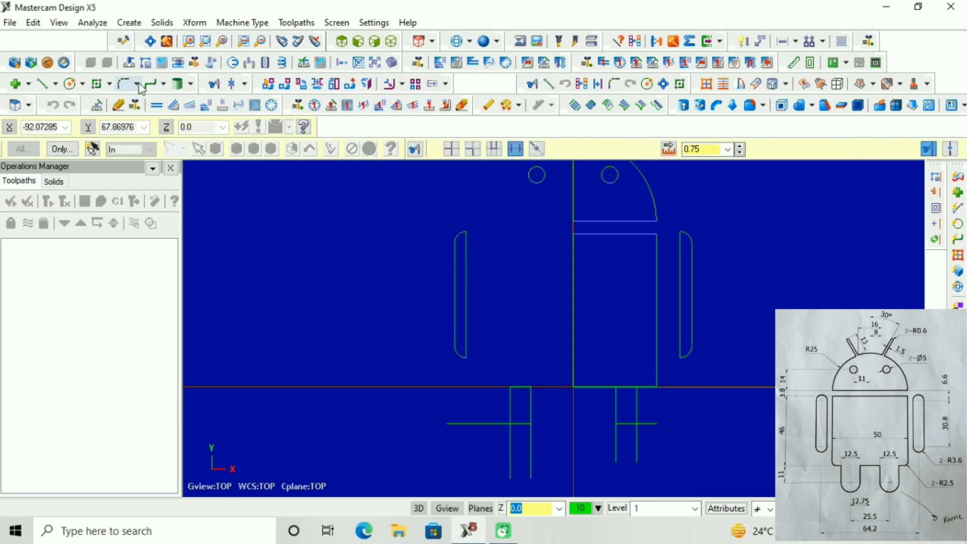
Draw a circle in each leg, centred where its centre line meets the horizontal line and reaching the leg's outer vertical.
{"action": "left_click", "coordinate": [73, 84]}
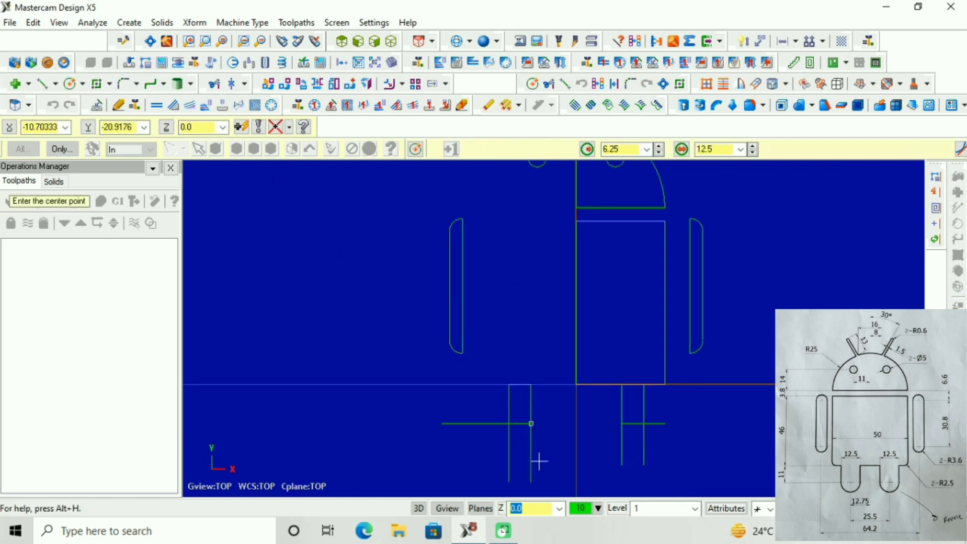
{"action": "scroll", "coordinate": [534, 446], "scroll_direction": "up", "scroll_amount": 2}
{"action": "scroll", "coordinate": [534, 447], "scroll_direction": "up", "scroll_amount": 1}
{"action": "left_click", "coordinate": [528, 417]}
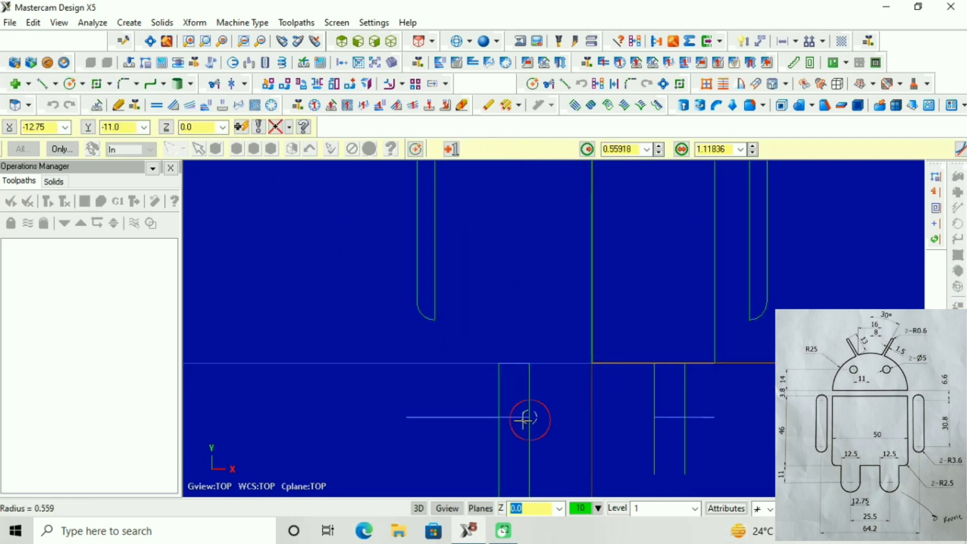
{"action": "left_click", "coordinate": [499, 426]}
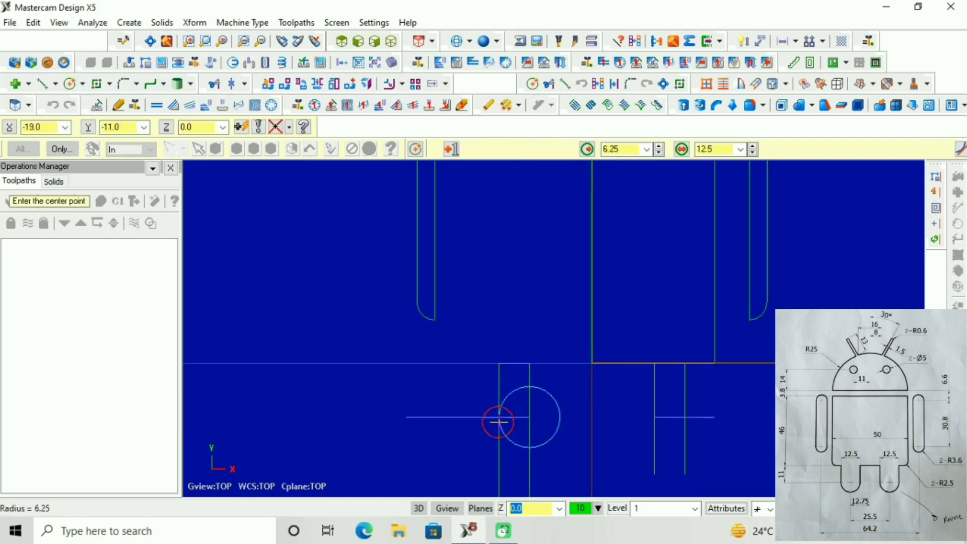
{"action": "left_click", "coordinate": [664, 418]}
{"action": "left_click", "coordinate": [684, 417]}
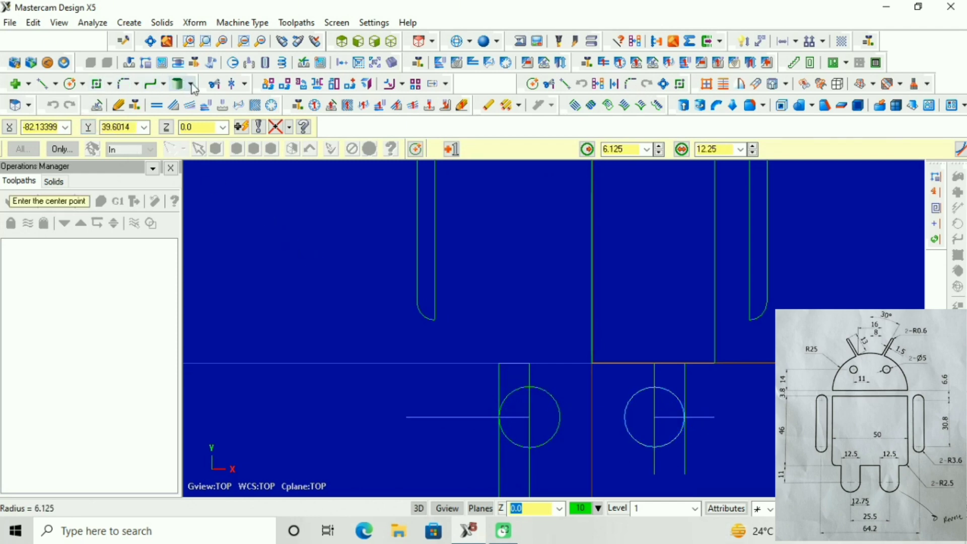
Divide away the inner half of both leg circles, plus the left leg's upper arc, horizontal construction line and excess verticals.
{"action": "left_click", "coordinate": [214, 84]}
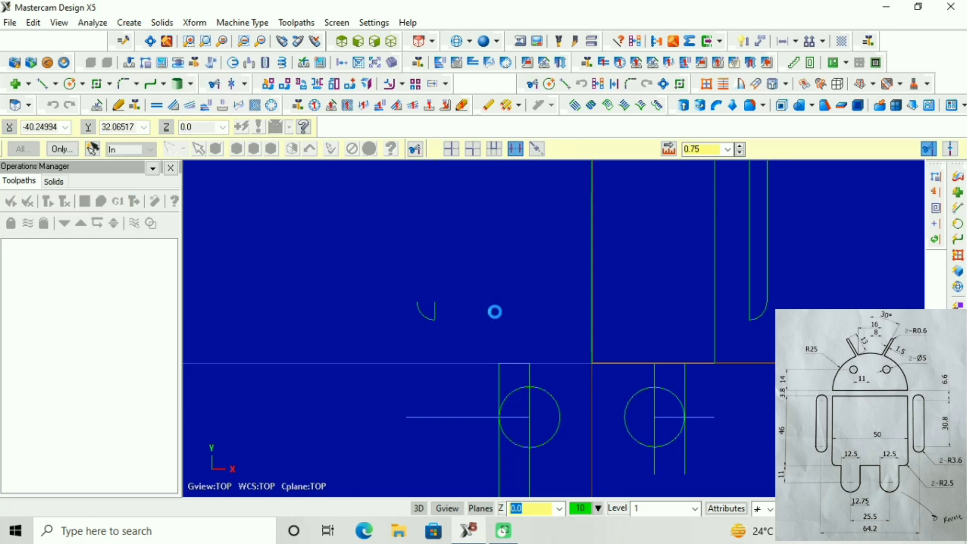
{"action": "left_click", "coordinate": [618, 400]}
{"action": "left_click", "coordinate": [564, 415]}
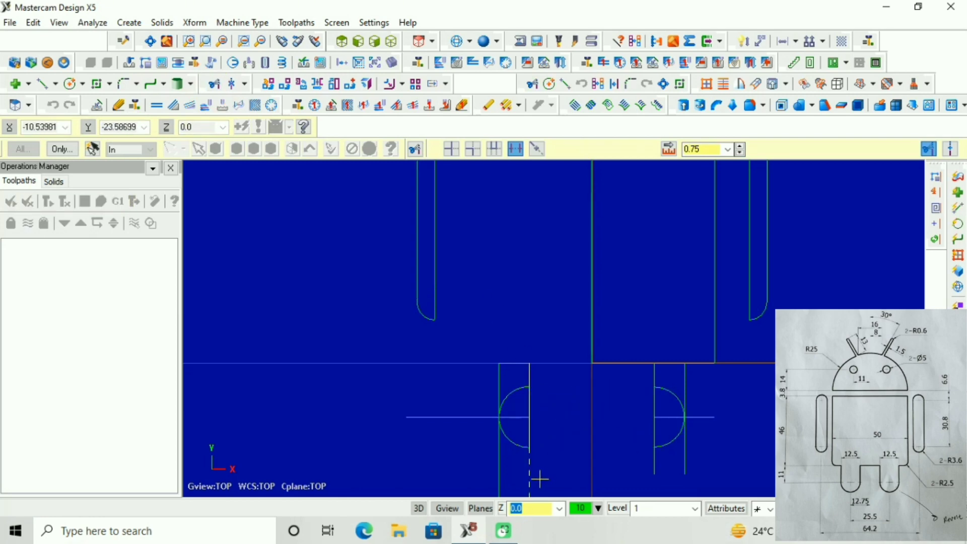
{"action": "left_click", "coordinate": [504, 392]}
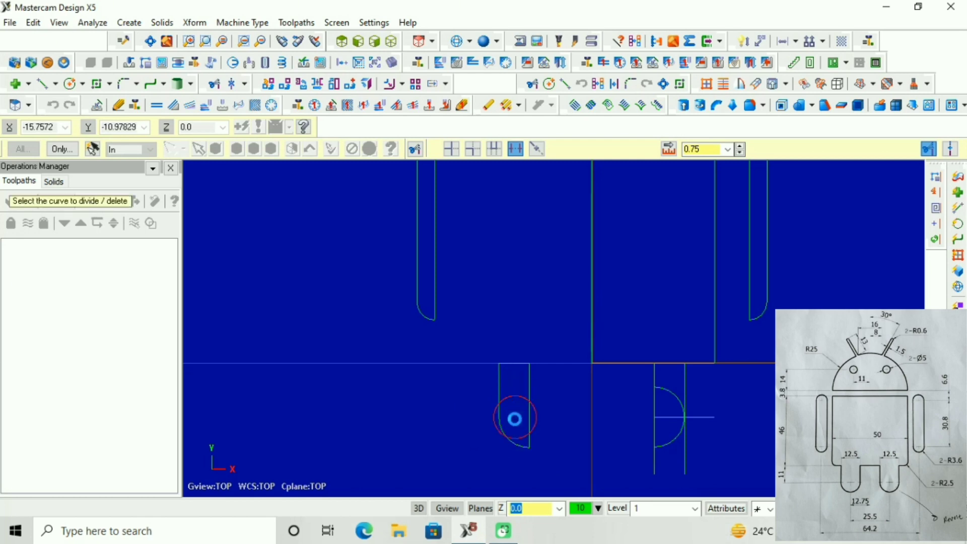
{"action": "left_click", "coordinate": [514, 417]}
Divide away the right leg's upper arc, its horizontal construction line and the two vertical ends extending below the leg.
{"action": "left_click", "coordinate": [674, 393]}
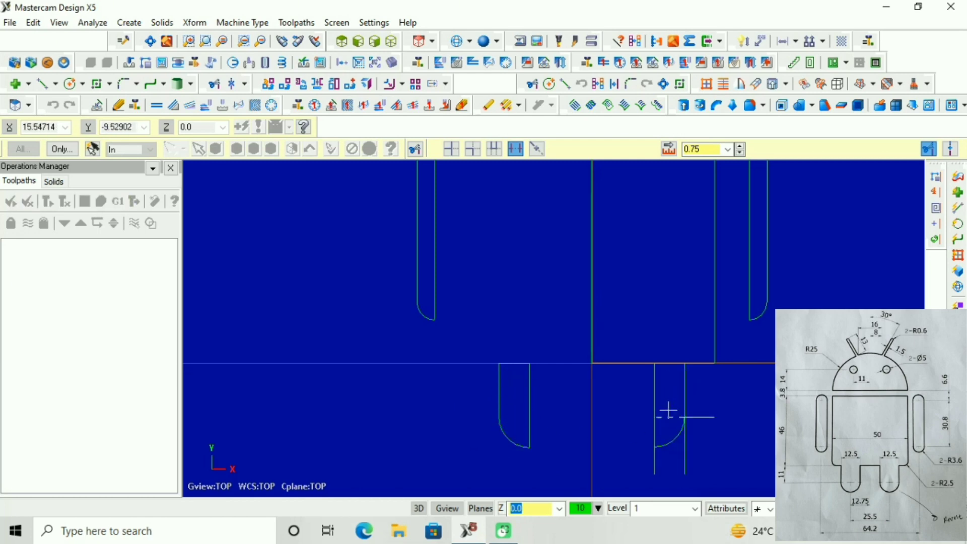
{"action": "left_click", "coordinate": [668, 410]}
{"action": "left_click", "coordinate": [712, 418]}
{"action": "left_click", "coordinate": [684, 451]}
{"action": "left_click", "coordinate": [655, 464]}
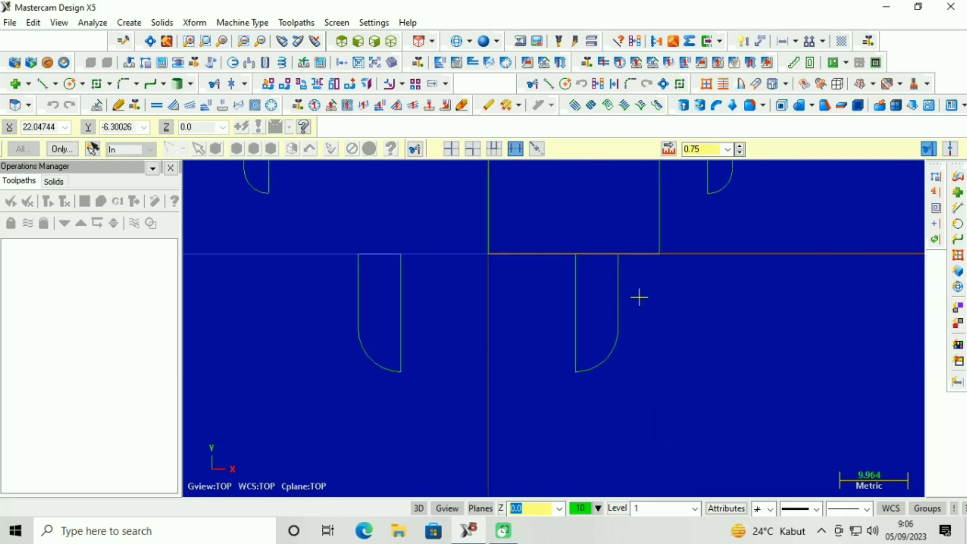
Revolve the body rectangle 360° about its vertical centre line as a new solid body.
{"action": "middle_click_drag", "start_coordinate": [638, 296], "coordinate": [647, 321]}
{"action": "scroll", "coordinate": [647, 323], "scroll_direction": "down", "scroll_amount": 3}
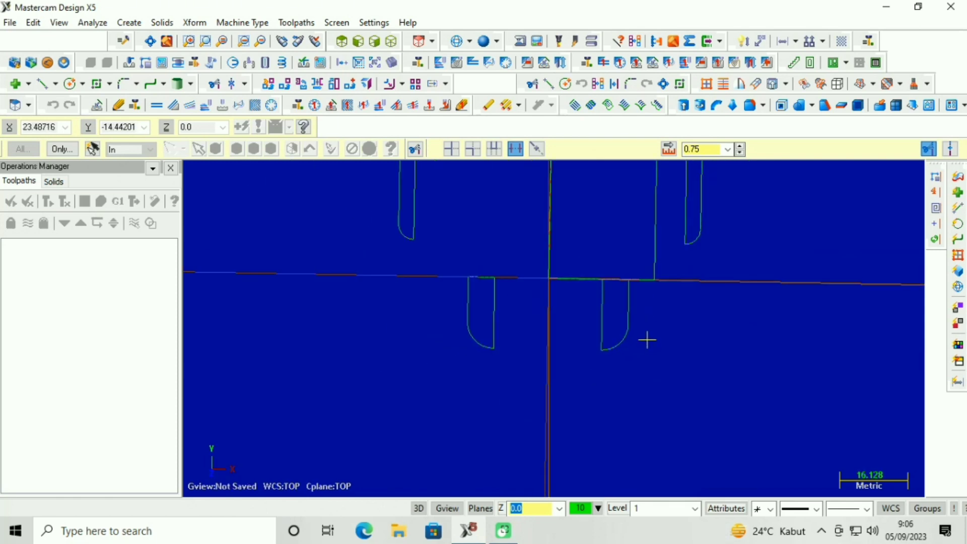
{"action": "scroll", "coordinate": [647, 341], "scroll_direction": "down", "scroll_amount": 1}
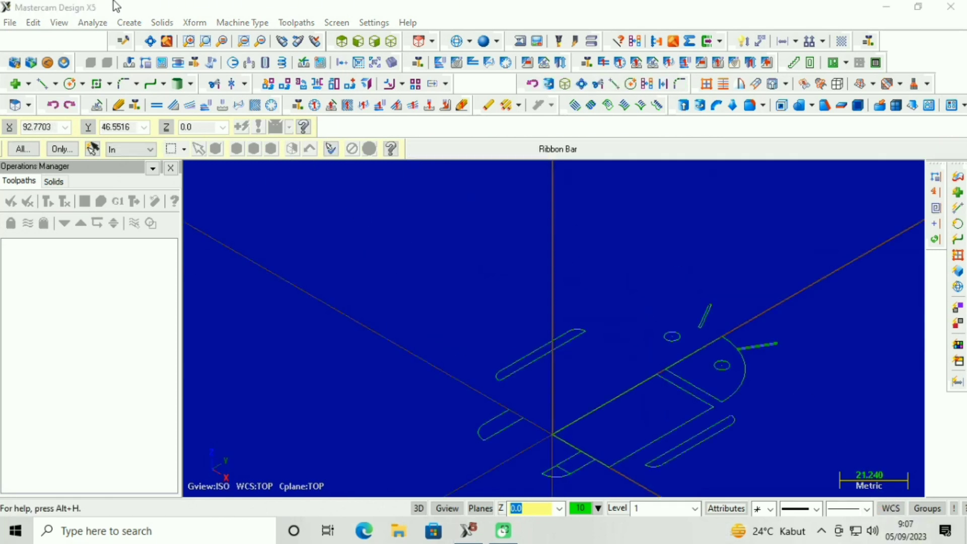
{"action": "left_click", "coordinate": [165, 22]}
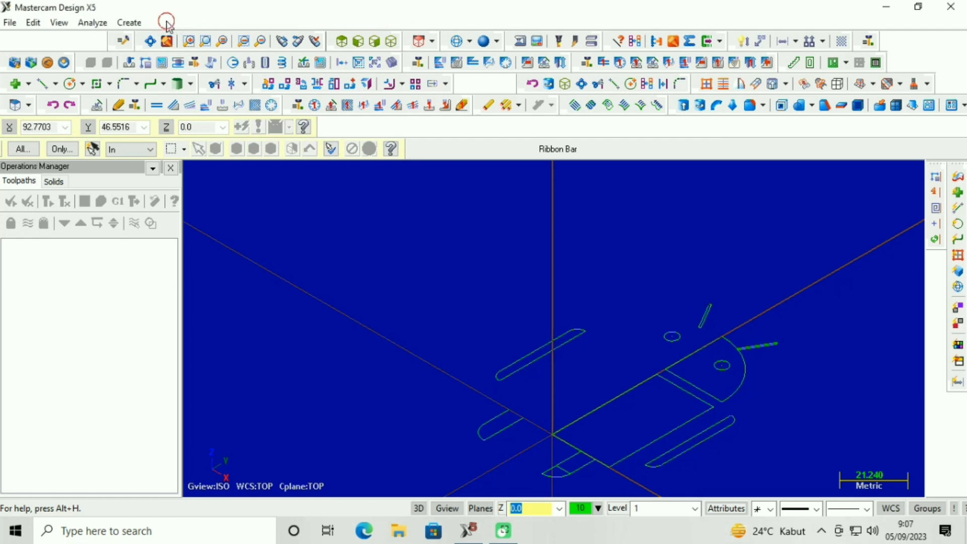
{"action": "left_click", "coordinate": [178, 56]}
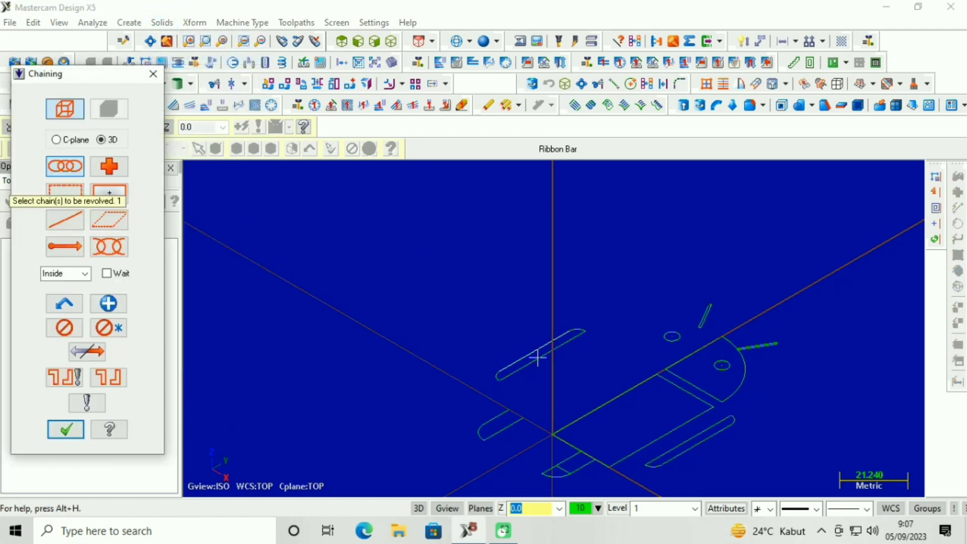
{"action": "left_click", "coordinate": [677, 422]}
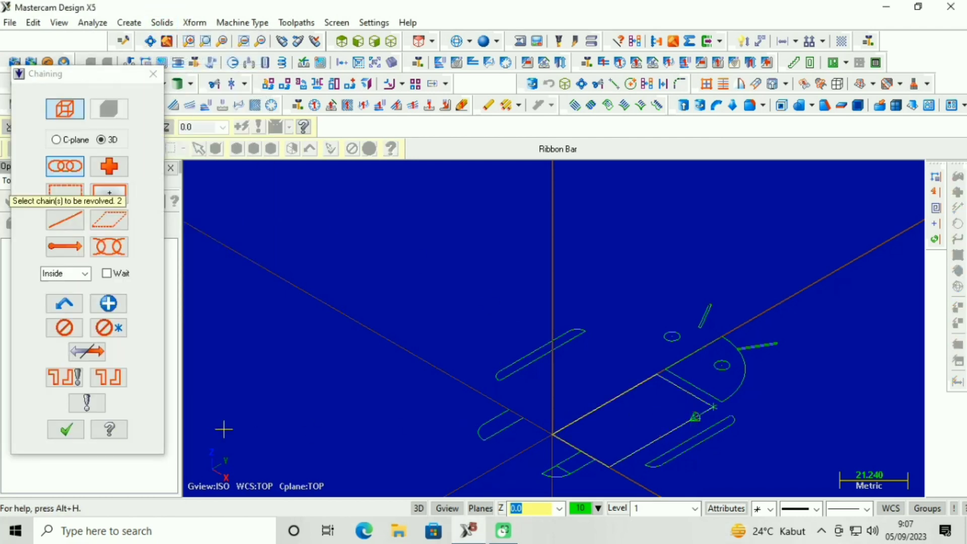
{"action": "left_click", "coordinate": [66, 429]}
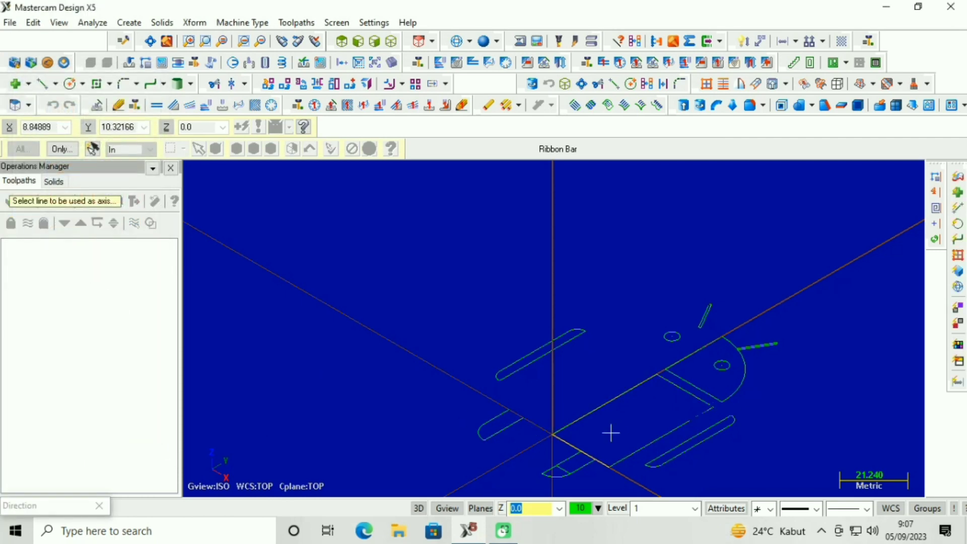
{"action": "left_click", "coordinate": [626, 397]}
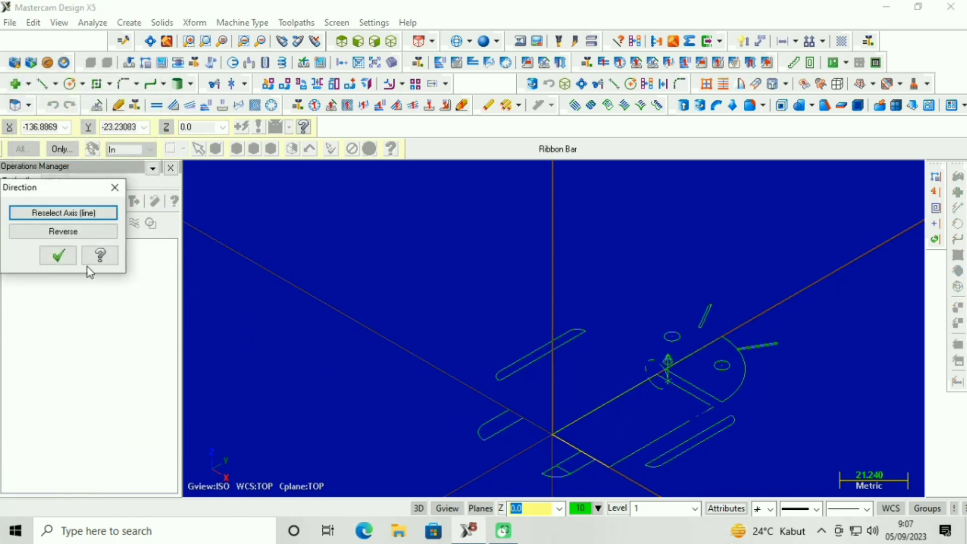
{"action": "left_click", "coordinate": [71, 255]}
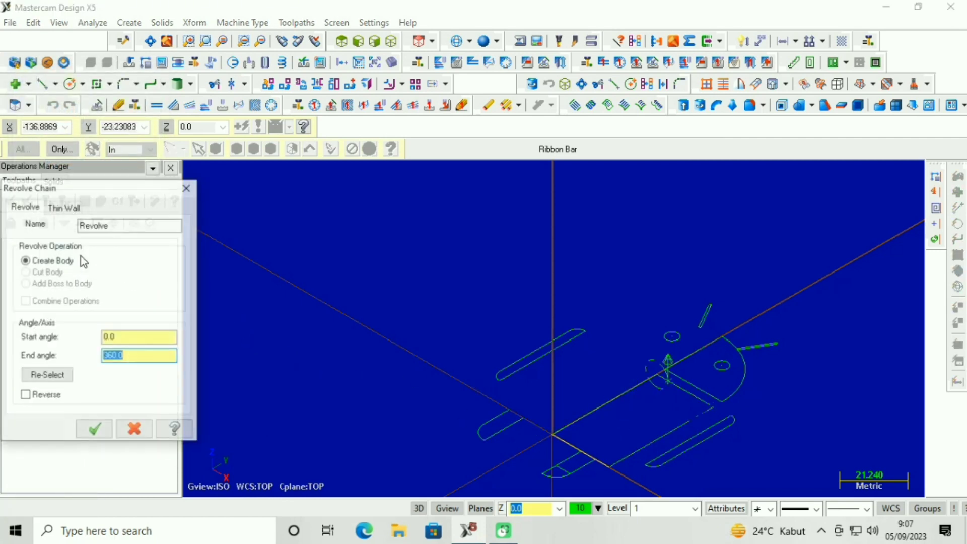
{"action": "left_click", "coordinate": [108, 431]}
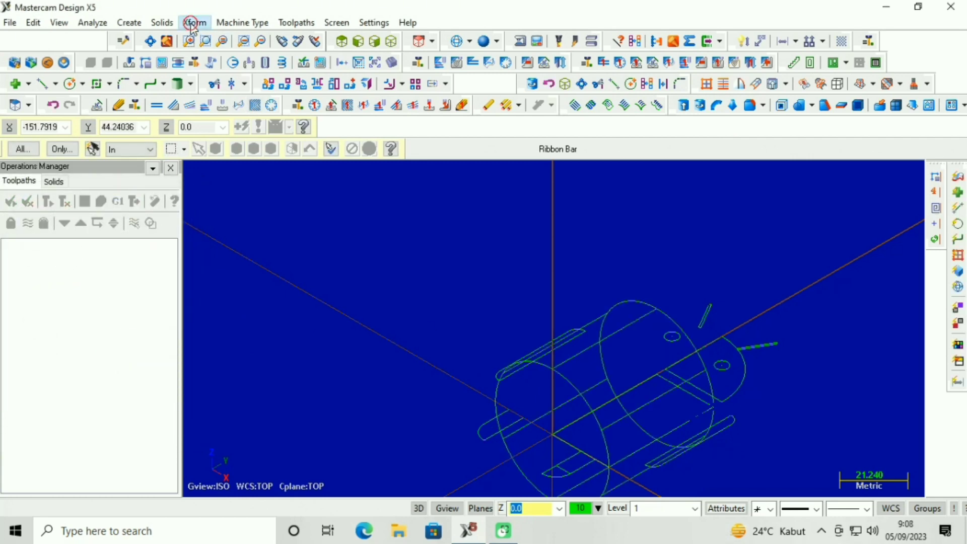
Revolve the right arm's half profile 360° about its long straight edge as a new solid body.
{"action": "left_click", "coordinate": [165, 23]}
{"action": "left_click", "coordinate": [176, 26]}
{"action": "left_click", "coordinate": [170, 24]}
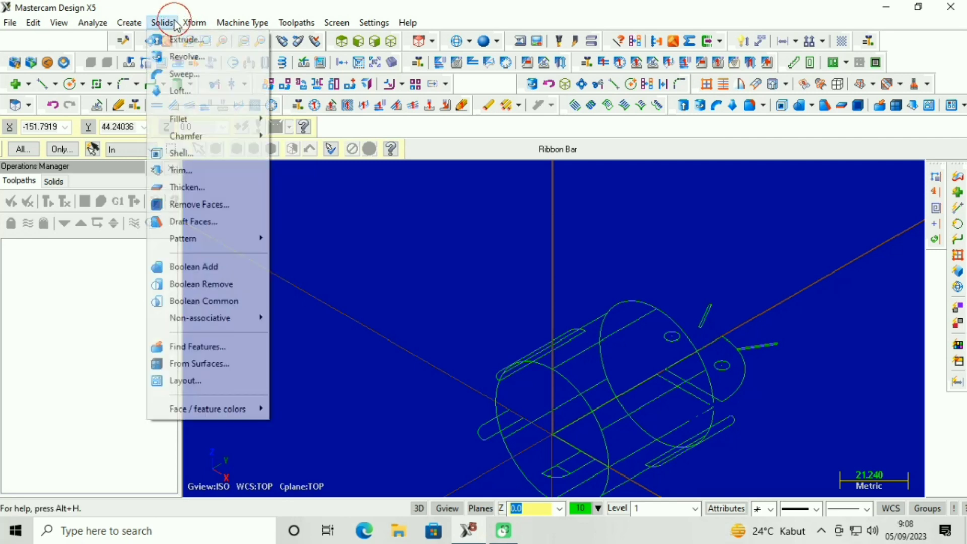
{"action": "left_click", "coordinate": [188, 57]}
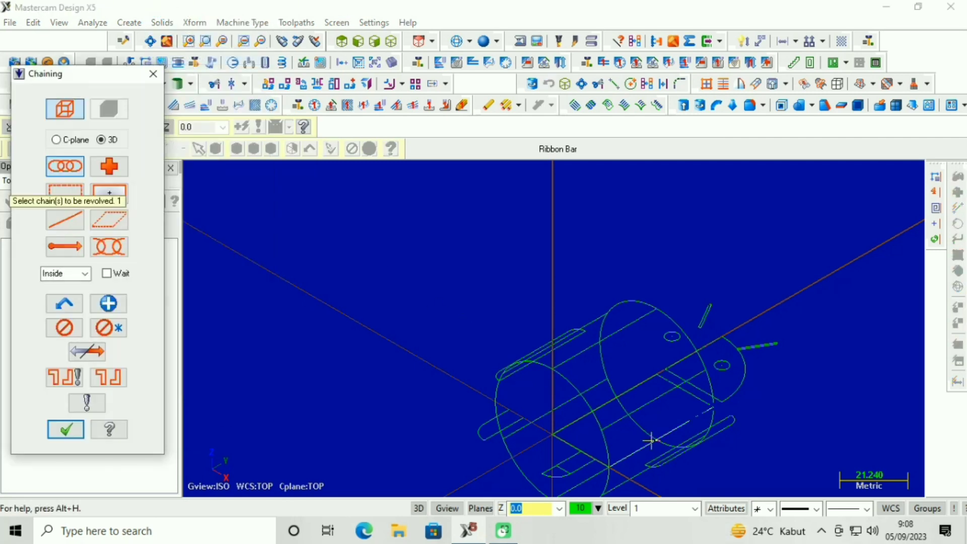
{"action": "left_click", "coordinate": [731, 426]}
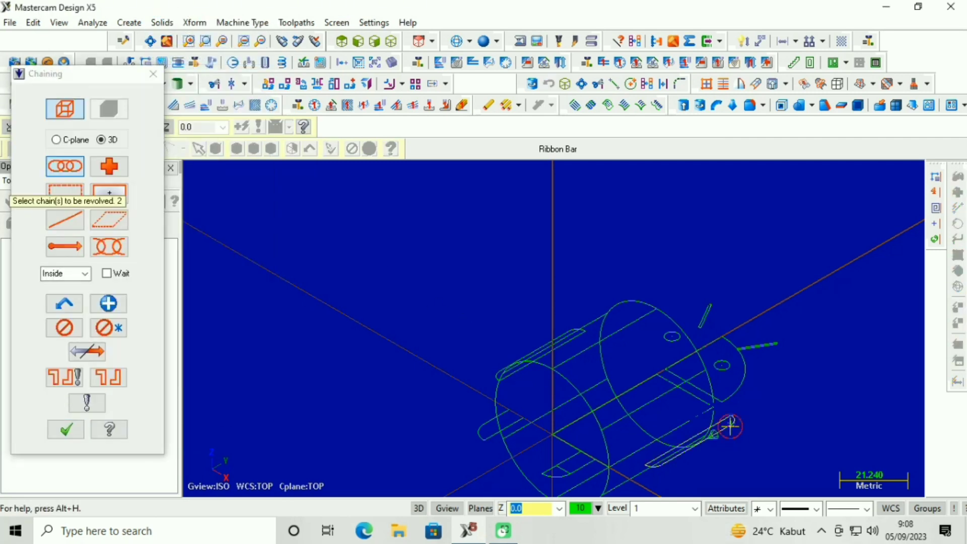
{"action": "left_click", "coordinate": [66, 430]}
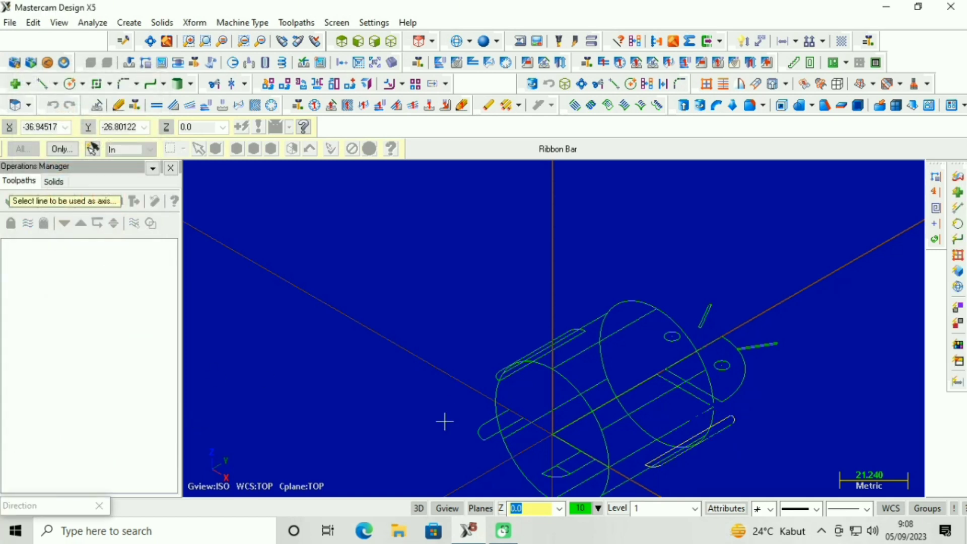
{"action": "left_click", "coordinate": [725, 420]}
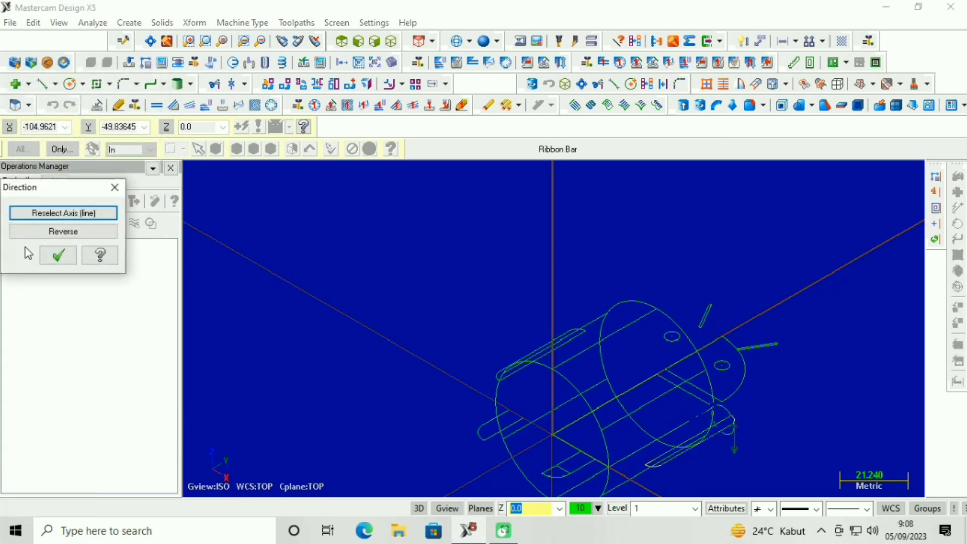
{"action": "left_click", "coordinate": [57, 255]}
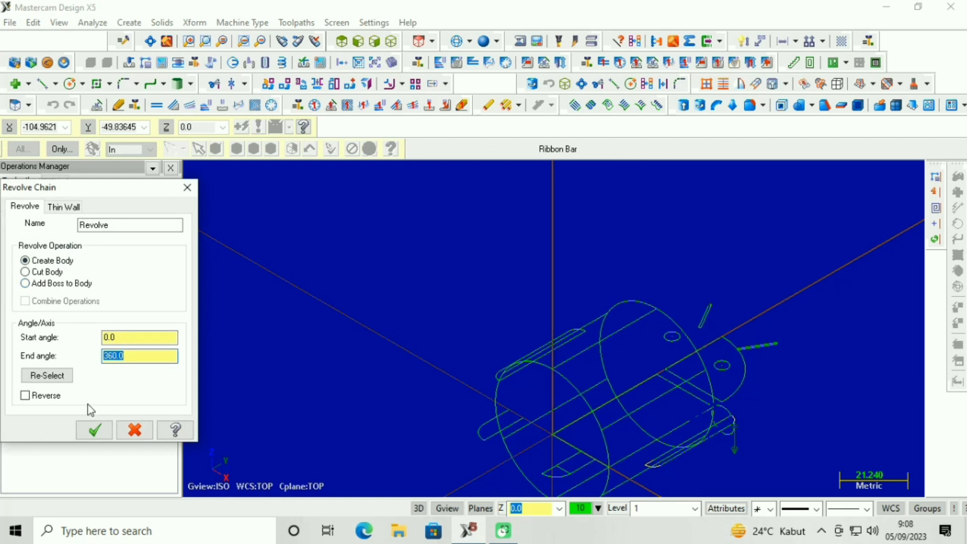
{"action": "left_click", "coordinate": [94, 431]}
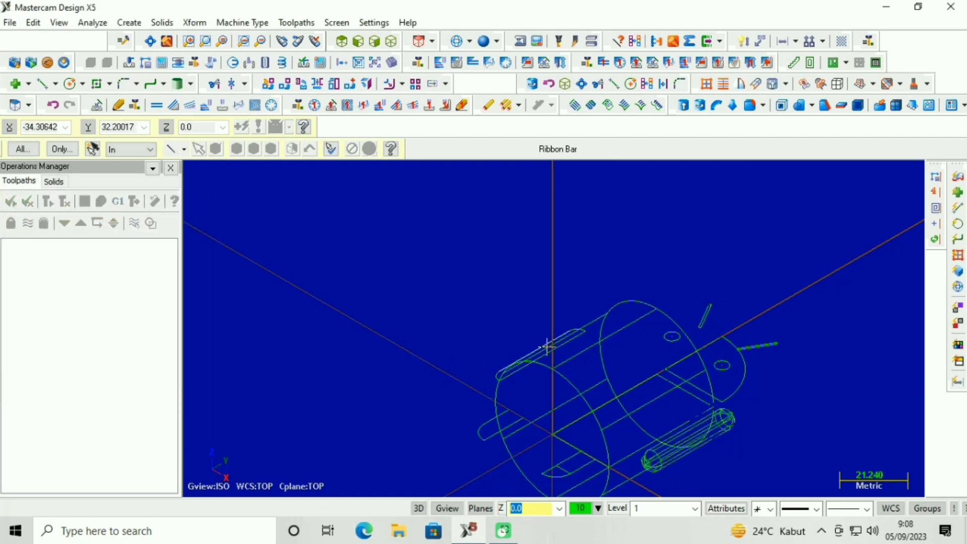
Revolve the left arm's half profile 360° about its long straight edge as a new solid body.
{"action": "left_click", "coordinate": [162, 23]}
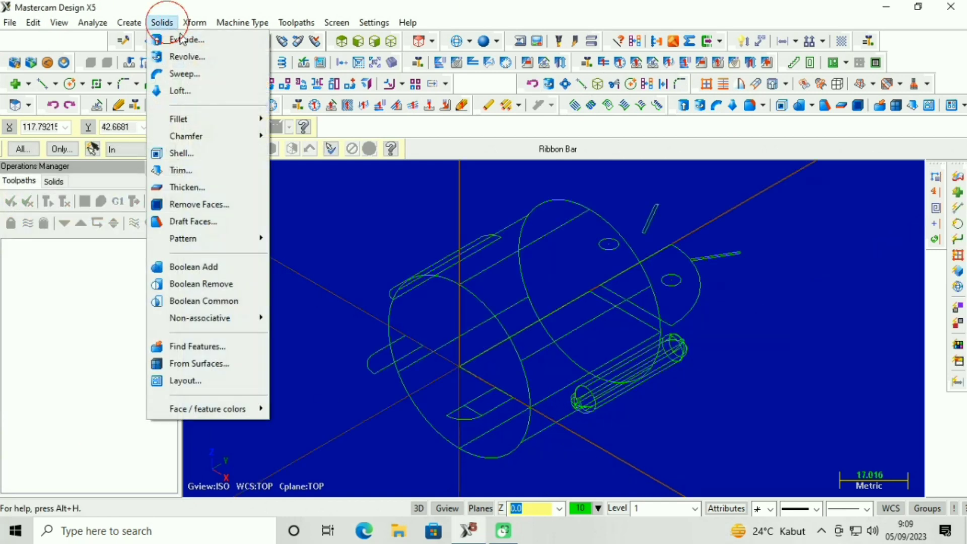
{"action": "left_click", "coordinate": [186, 56]}
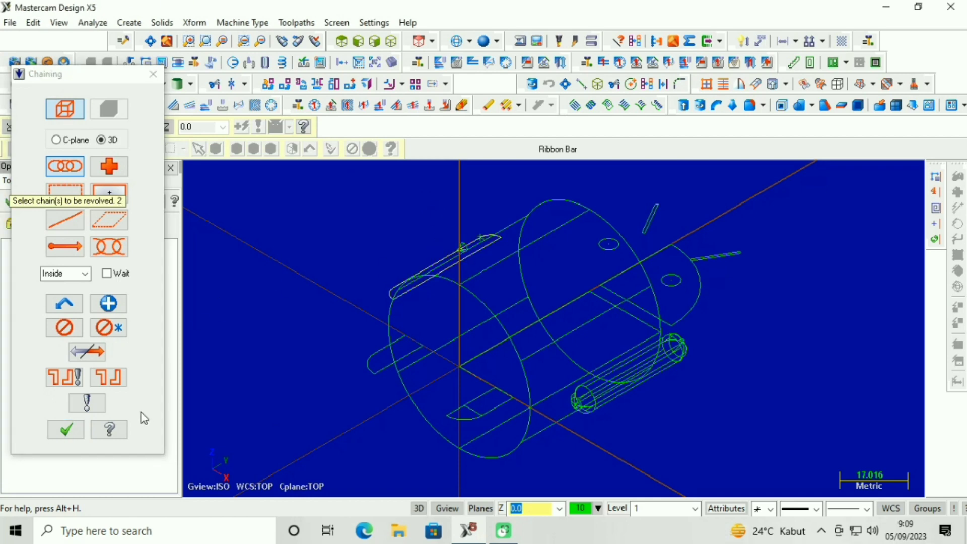
{"action": "left_click", "coordinate": [66, 429]}
{"action": "left_click", "coordinate": [460, 258]}
{"action": "left_click", "coordinate": [58, 255]}
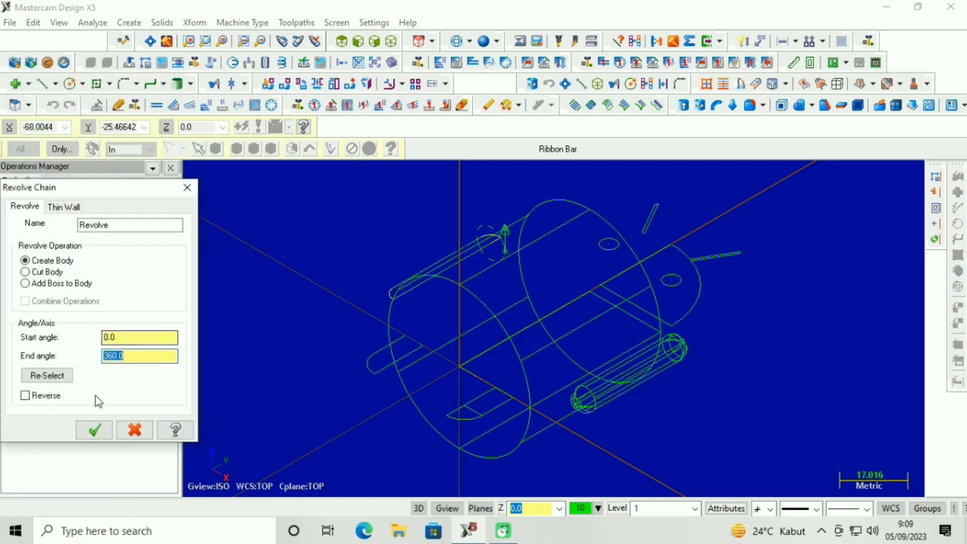
{"action": "key", "text": "Return"}
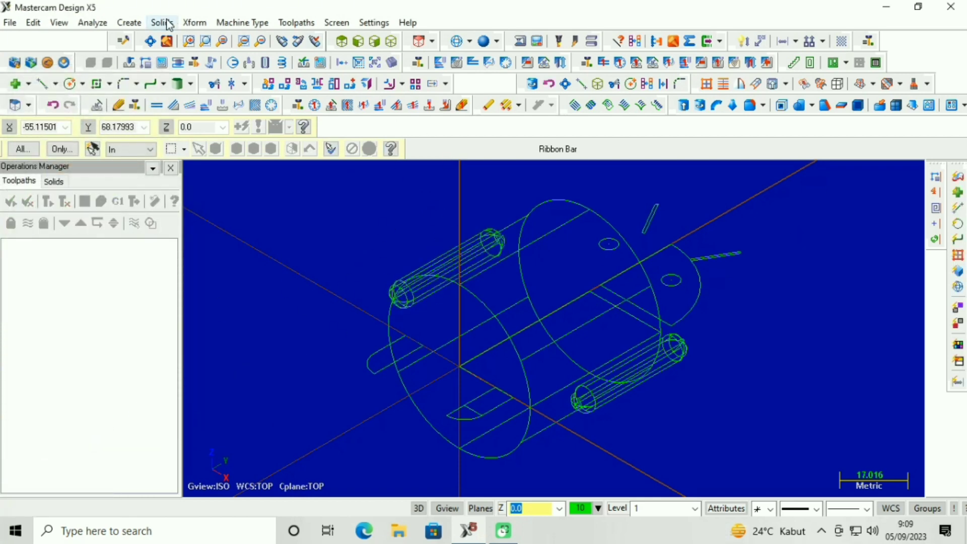
Revolve the left antenna's profile about its long edge as a new solid body.
{"action": "left_click", "coordinate": [169, 24]}
{"action": "left_click", "coordinate": [186, 56]}
{"action": "left_click", "coordinate": [650, 217]}
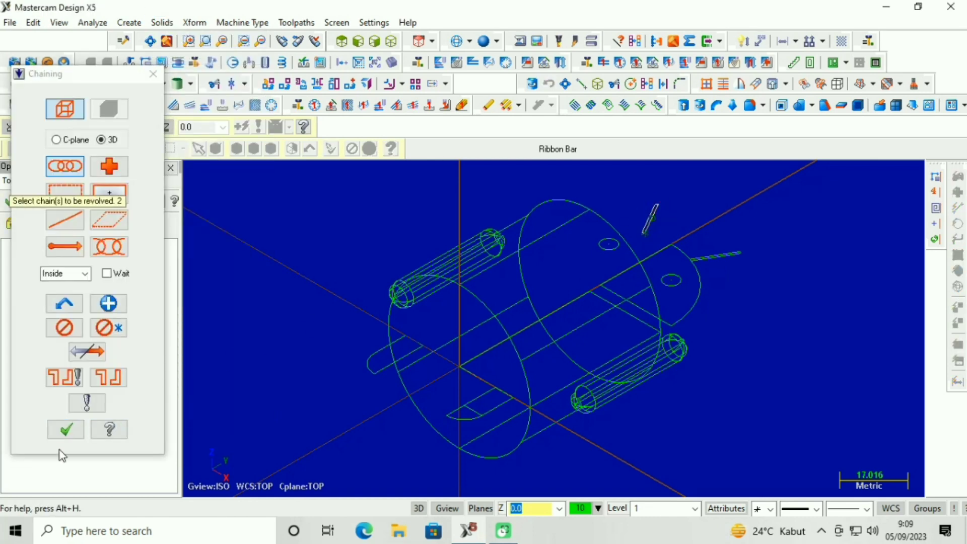
{"action": "left_click", "coordinate": [66, 429]}
{"action": "left_click", "coordinate": [457, 315]}
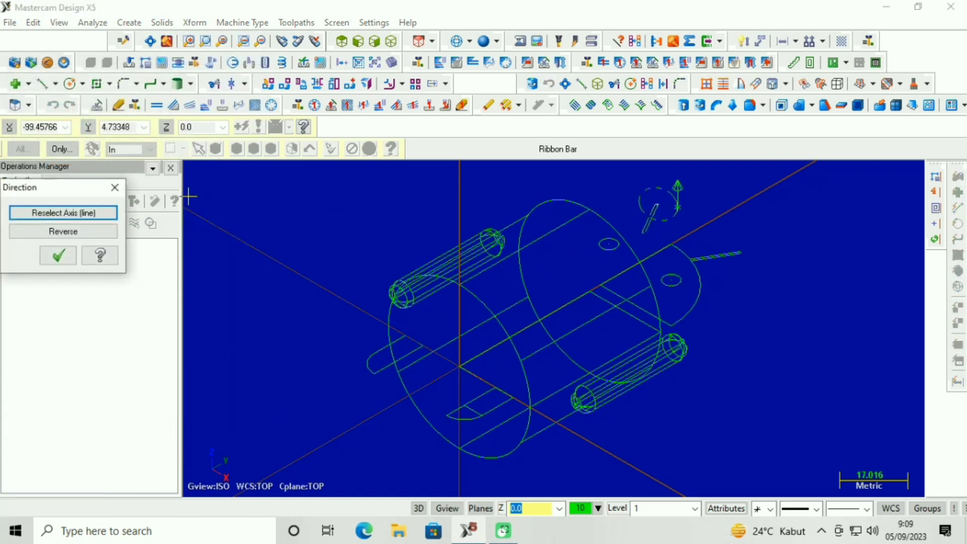
{"action": "left_click", "coordinate": [74, 256]}
{"action": "left_click", "coordinate": [103, 429]}
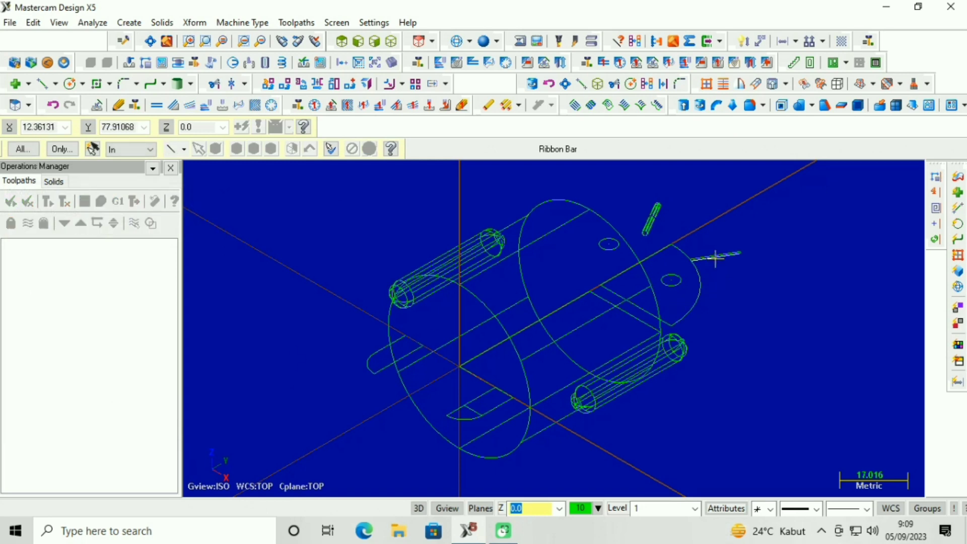
Revolve the right antenna's profile about its long edge as a new solid body.
{"action": "left_click", "coordinate": [162, 22]}
{"action": "left_click", "coordinate": [188, 56]}
{"action": "scroll", "coordinate": [713, 250], "scroll_direction": "up", "scroll_amount": 2}
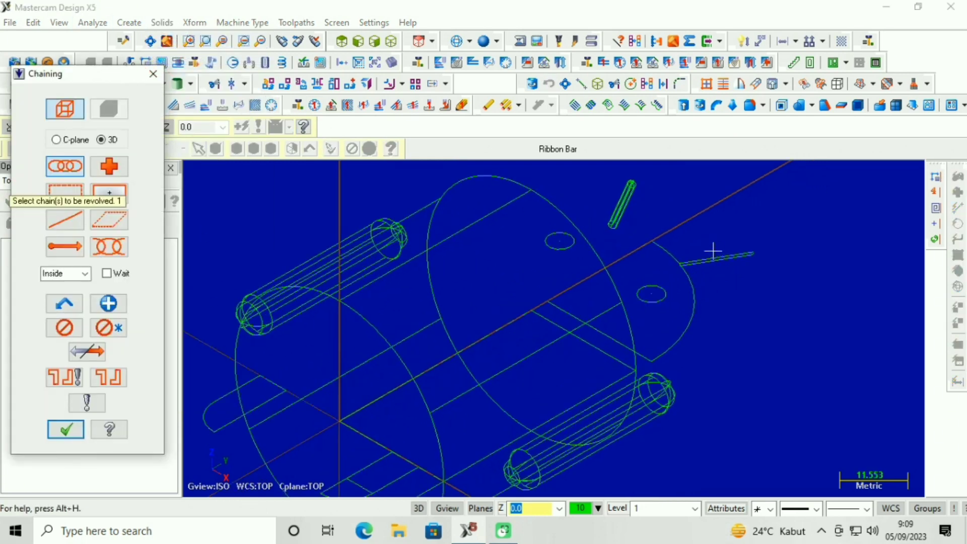
{"action": "left_click", "coordinate": [723, 253]}
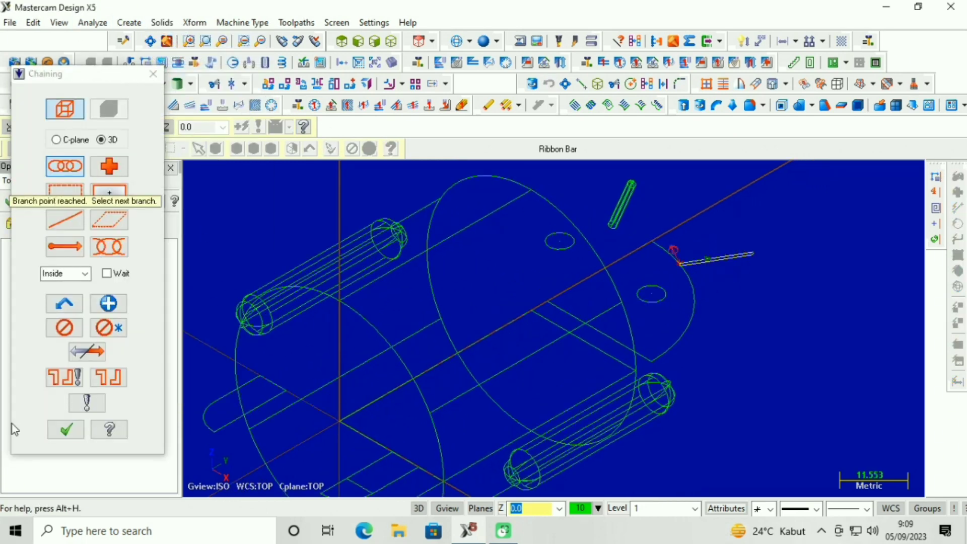
{"action": "left_click", "coordinate": [66, 429]}
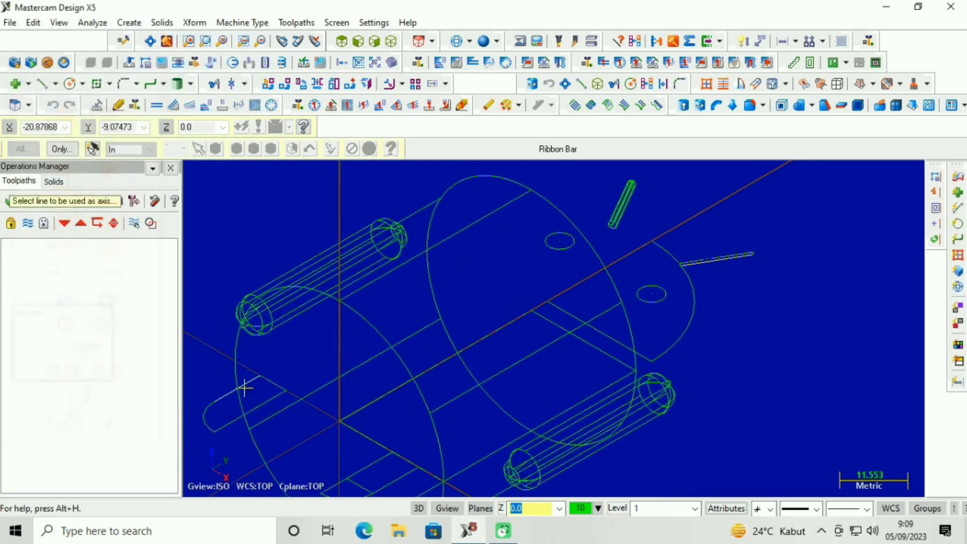
{"action": "left_click", "coordinate": [705, 260]}
{"action": "left_click", "coordinate": [58, 255]}
{"action": "left_click", "coordinate": [93, 429]}
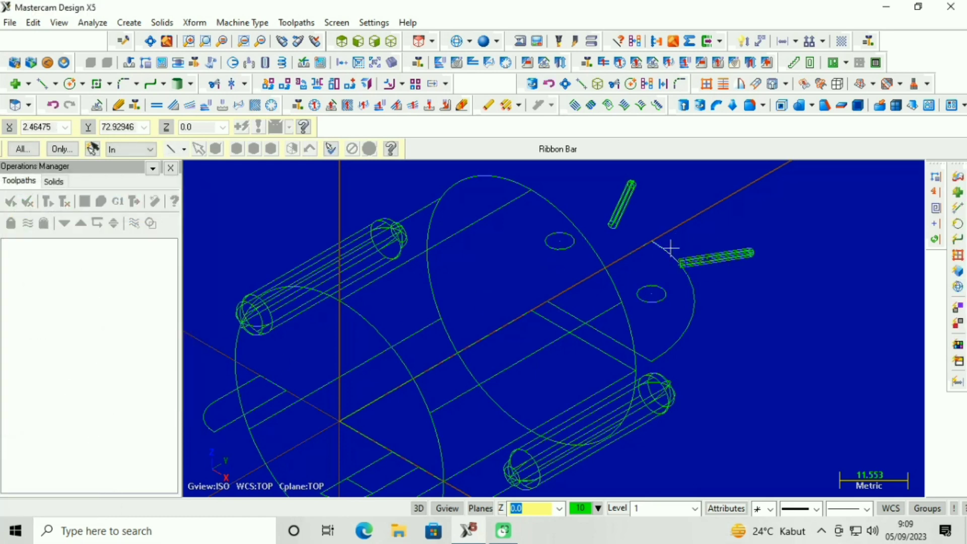
Revolve the head's half-dome profile about its straight edge on the vertical centre line as a new solid body.
{"action": "left_click", "coordinate": [162, 23]}
{"action": "left_click", "coordinate": [188, 56]}
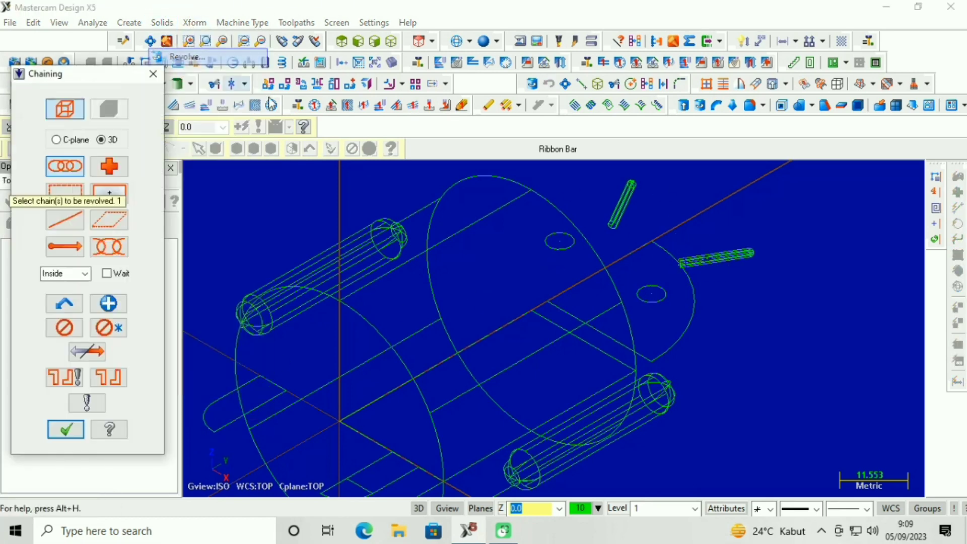
{"action": "left_click", "coordinate": [693, 324]}
{"action": "left_click", "coordinate": [66, 429]}
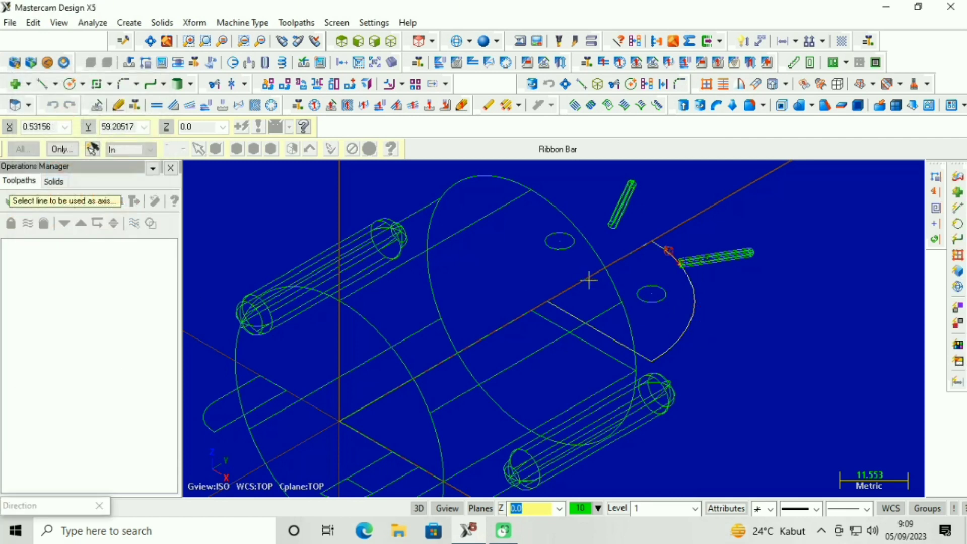
{"action": "left_click", "coordinate": [621, 254]}
{"action": "left_click", "coordinate": [58, 254]}
{"action": "left_click", "coordinate": [93, 429]}
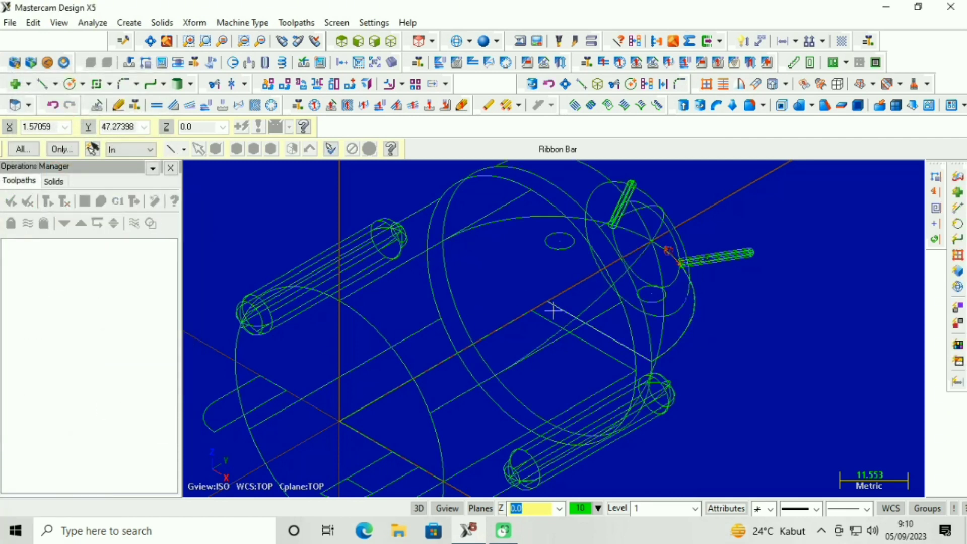
Revolve the left leg's half profile about its long straight edge as a new solid body.
{"action": "left_click", "coordinate": [162, 24]}
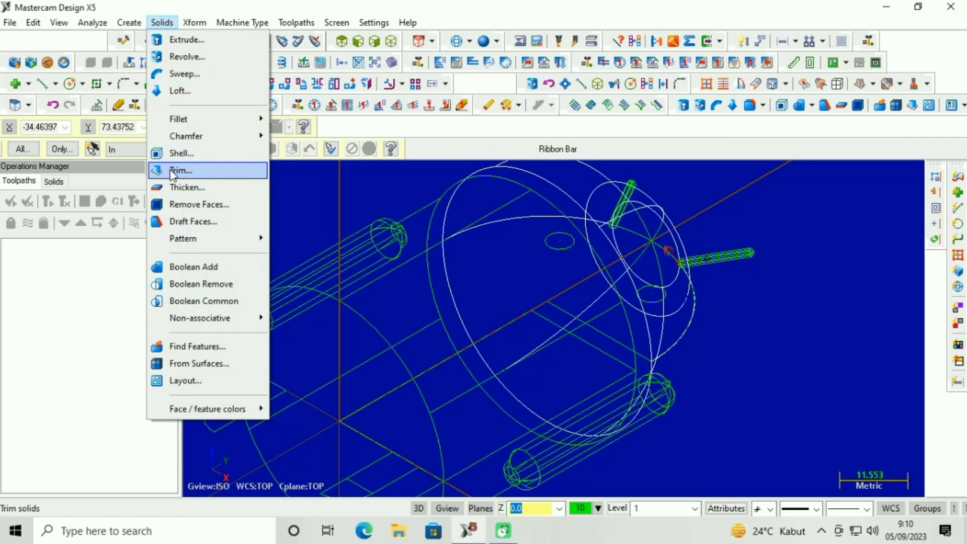
{"action": "left_click", "coordinate": [192, 59]}
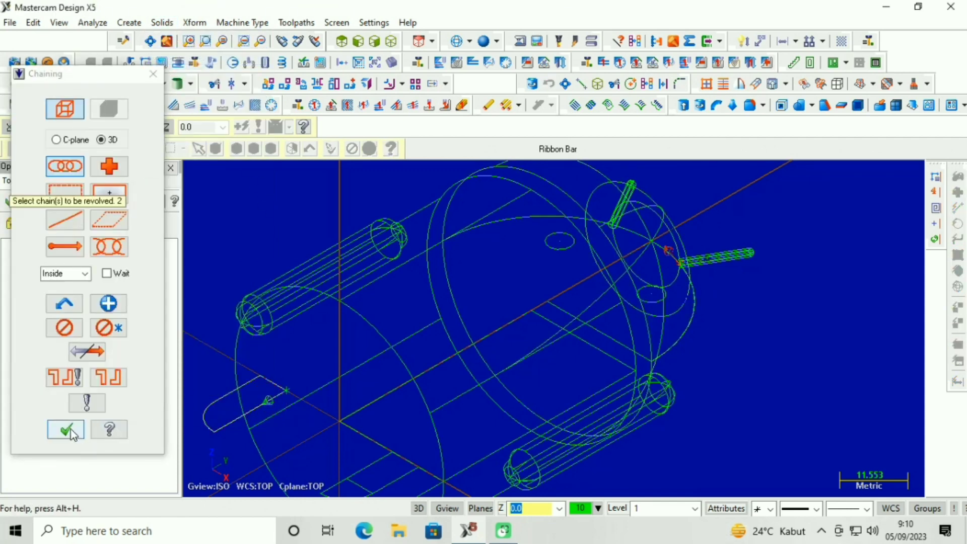
{"action": "left_click", "coordinate": [65, 429]}
{"action": "left_click", "coordinate": [266, 416]}
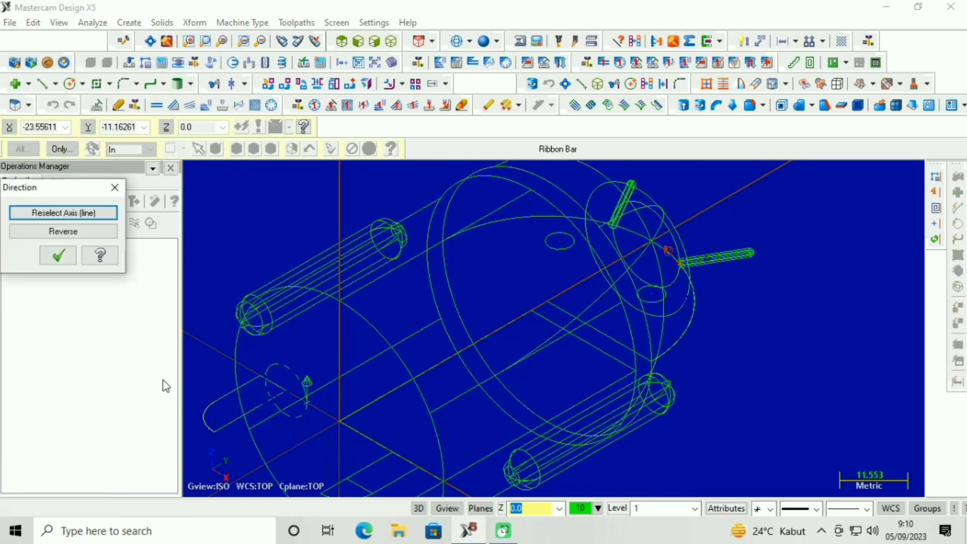
{"action": "left_click", "coordinate": [58, 254]}
{"action": "left_click", "coordinate": [92, 433]}
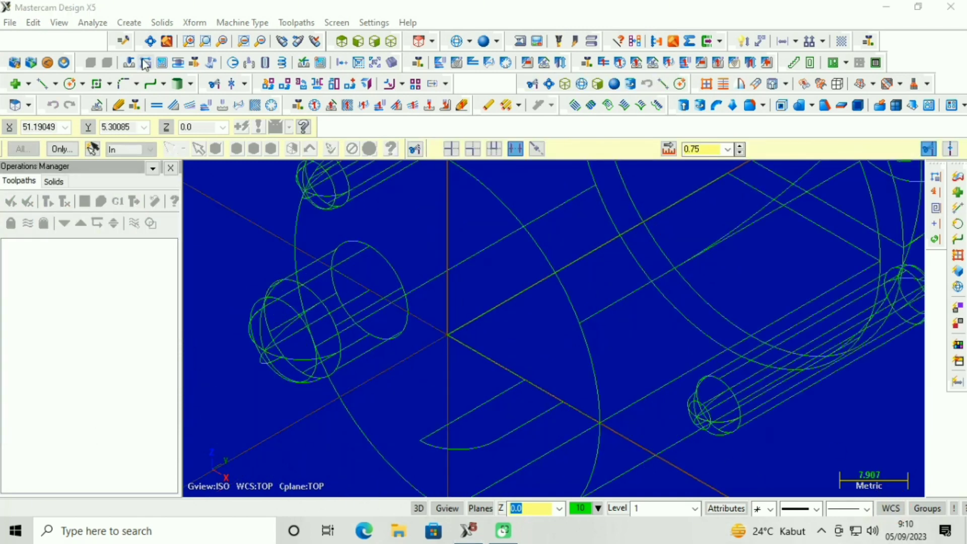
Revolve the right leg's half profile about its long straight edge as a new solid body.
{"action": "left_click", "coordinate": [163, 23]}
{"action": "left_click", "coordinate": [183, 59]}
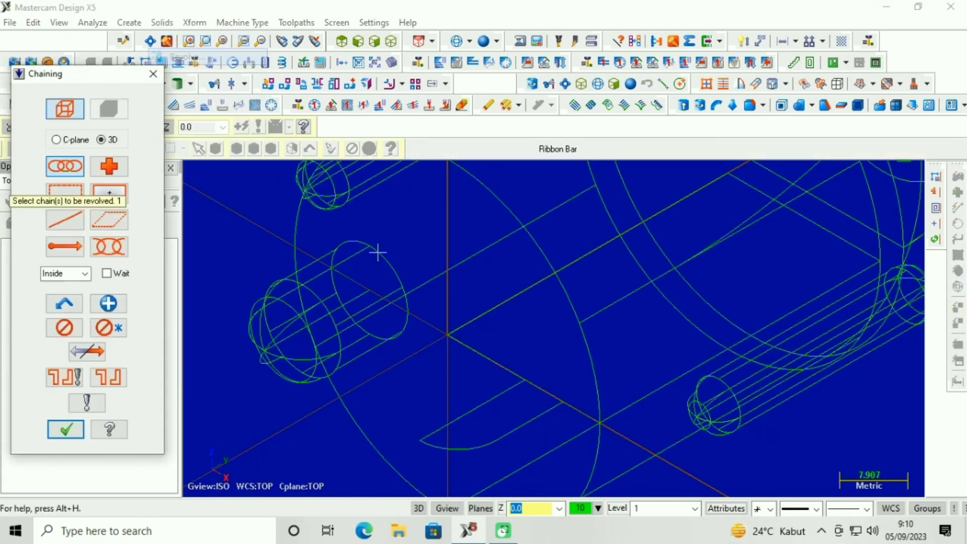
{"action": "left_click", "coordinate": [497, 400]}
{"action": "scroll", "coordinate": [550, 397], "scroll_direction": "up", "scroll_amount": 2}
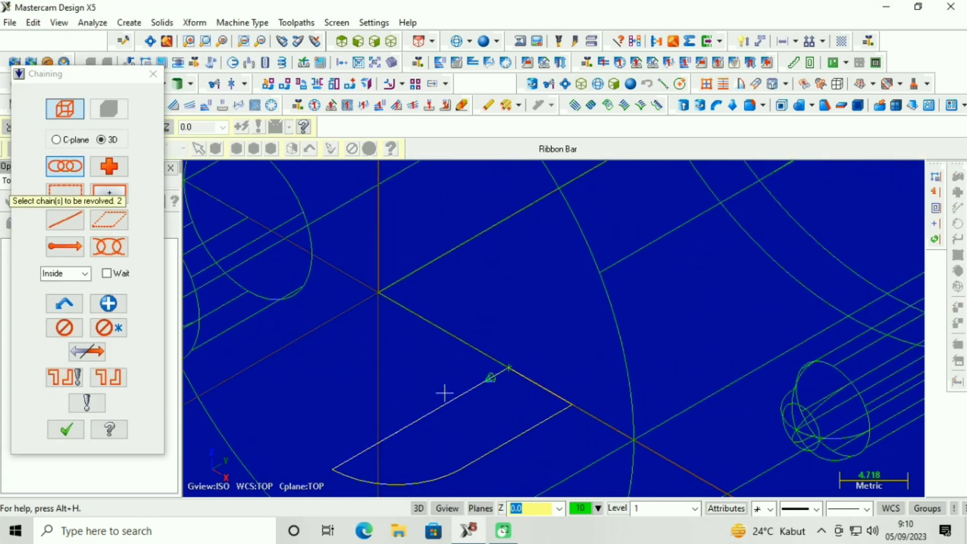
{"action": "left_click", "coordinate": [66, 429]}
{"action": "left_click", "coordinate": [422, 418]}
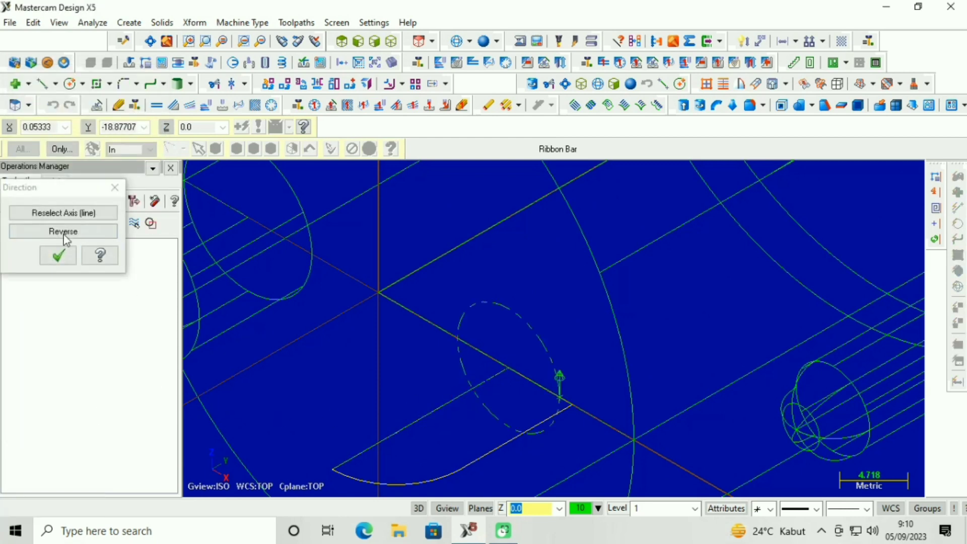
{"action": "left_click", "coordinate": [59, 255]}
{"action": "left_click", "coordinate": [95, 430]}
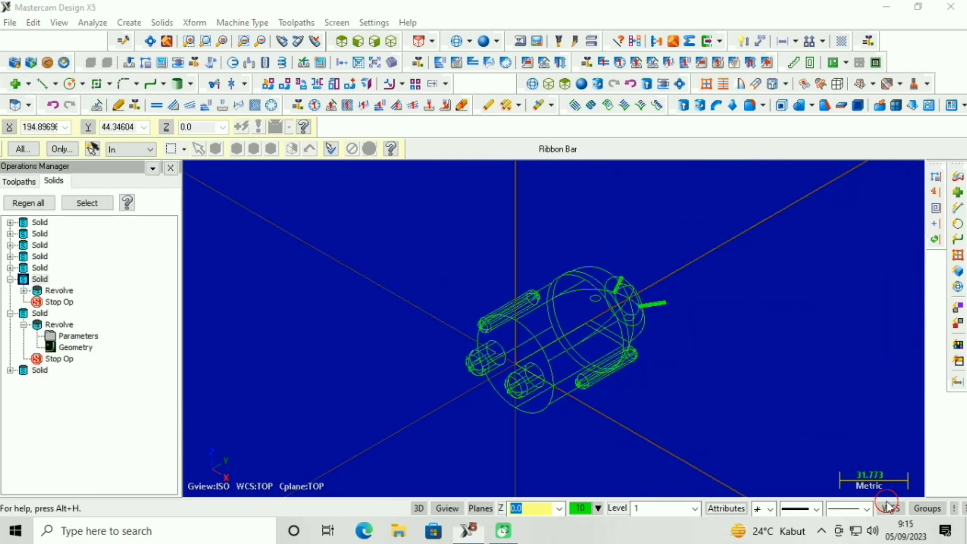
Extrude both eye circles 50 mm in the negative Z direction as a cut through the head solid.
{"action": "left_click", "coordinate": [161, 22]}
{"action": "left_click", "coordinate": [171, 42]}
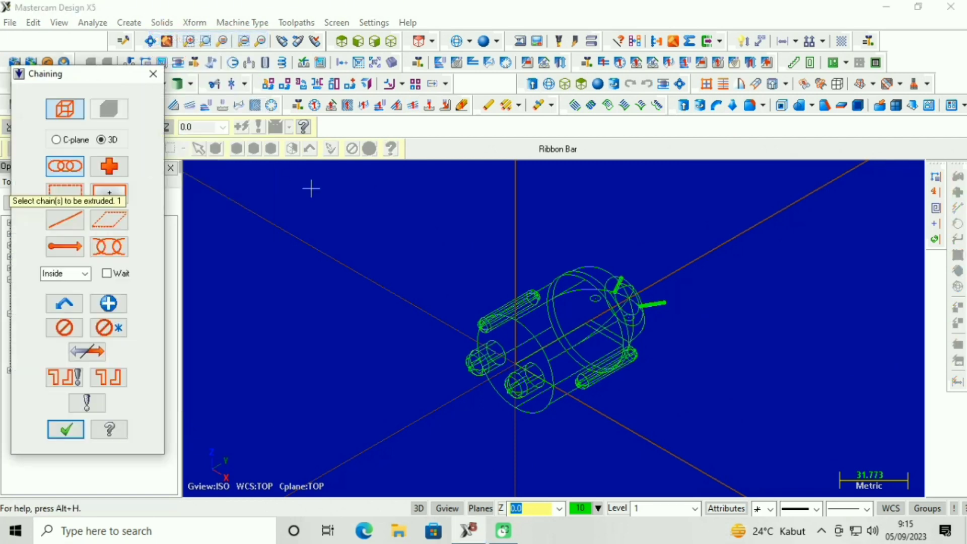
{"action": "left_click", "coordinate": [574, 305]}
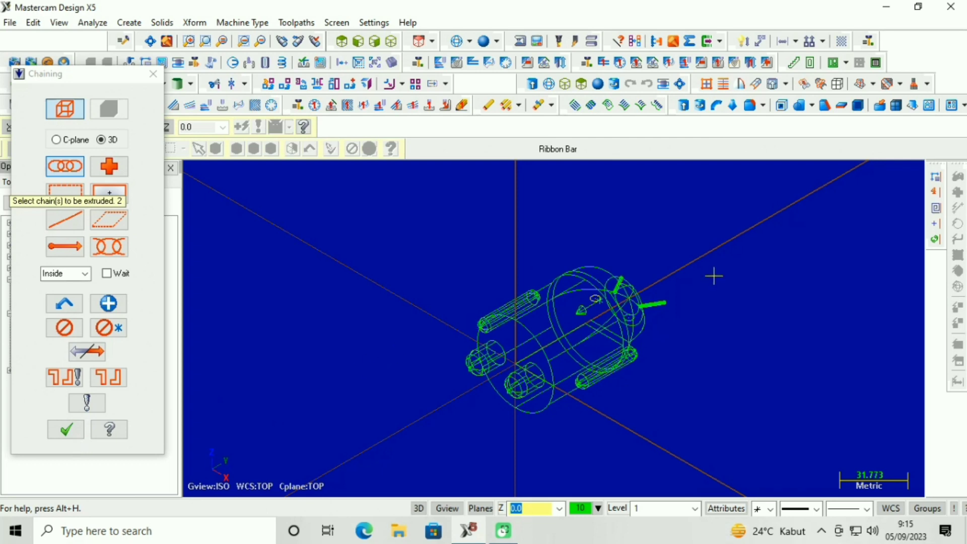
{"action": "scroll", "coordinate": [631, 319], "scroll_direction": "up", "scroll_amount": 4}
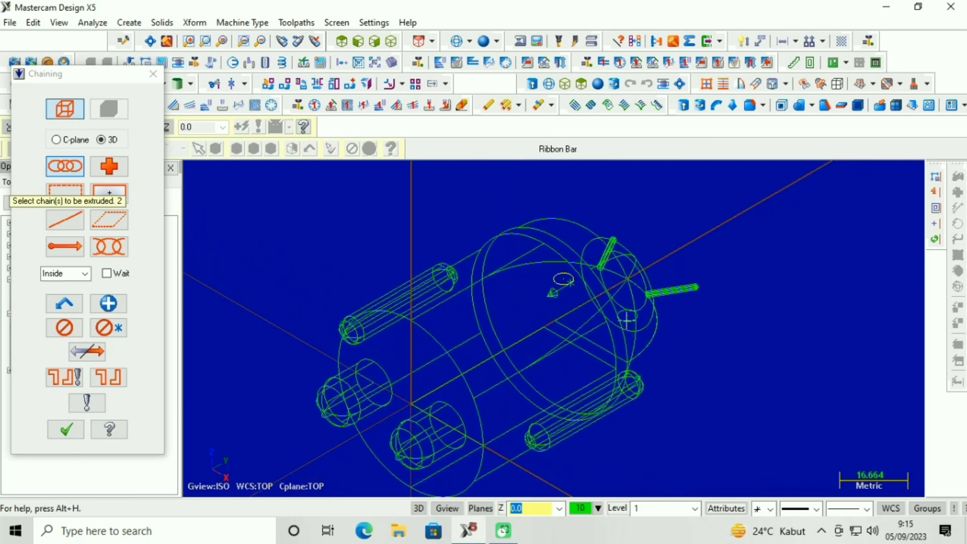
{"action": "left_click", "coordinate": [629, 319]}
{"action": "left_click", "coordinate": [65, 429]}
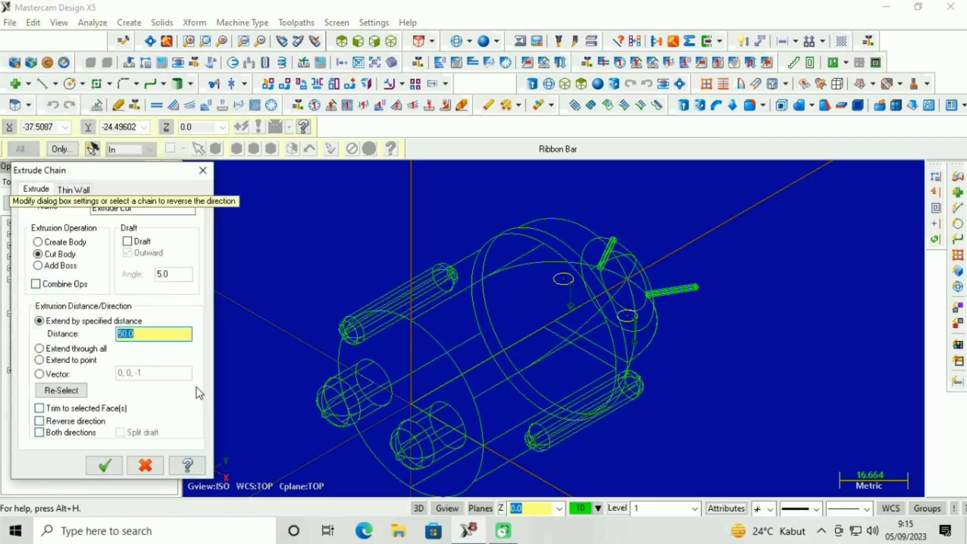
{"action": "left_click", "coordinate": [111, 466]}
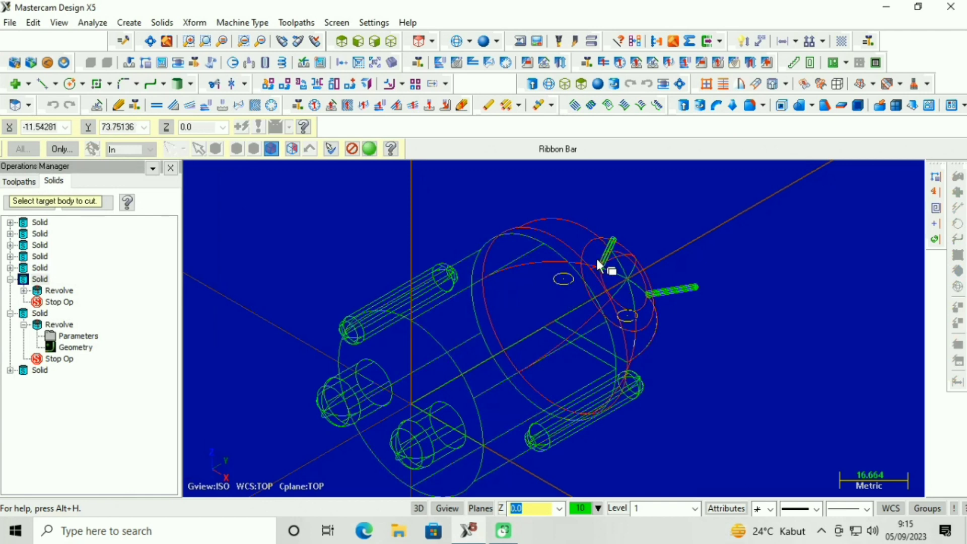
{"action": "left_click", "coordinate": [618, 261]}
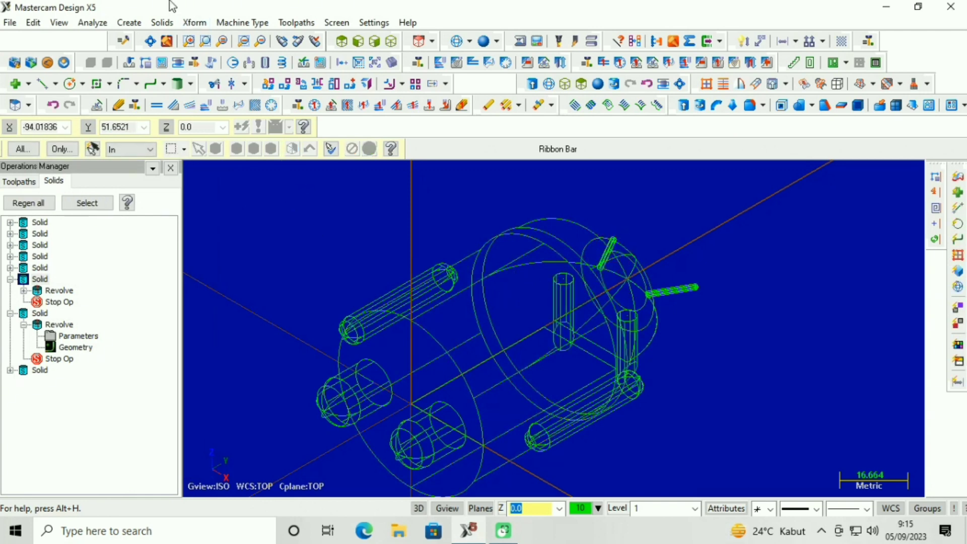
Extrude both eye circles 50 mm in the positive Z direction as a second cut through the head solid.
{"action": "left_click", "coordinate": [162, 23]}
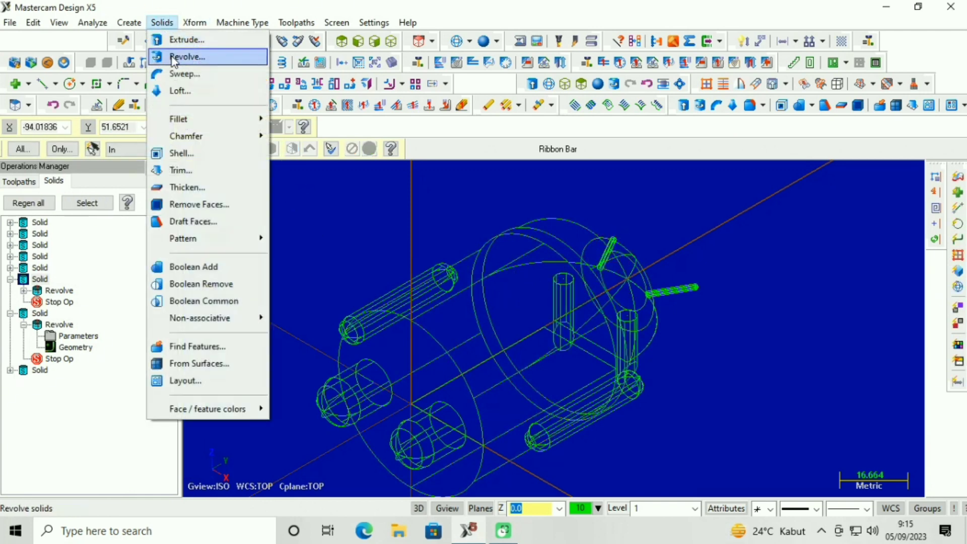
{"action": "left_click", "coordinate": [179, 43]}
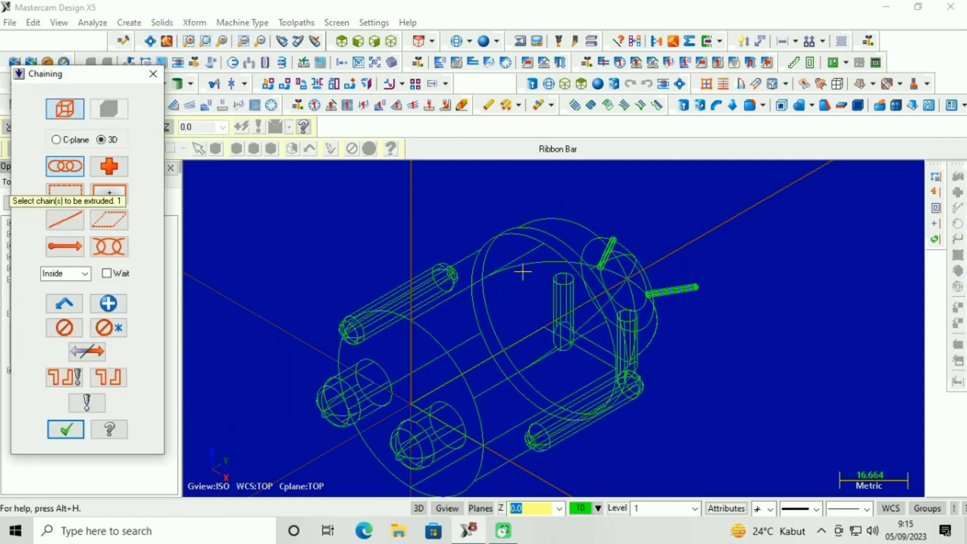
{"action": "left_click", "coordinate": [567, 279]}
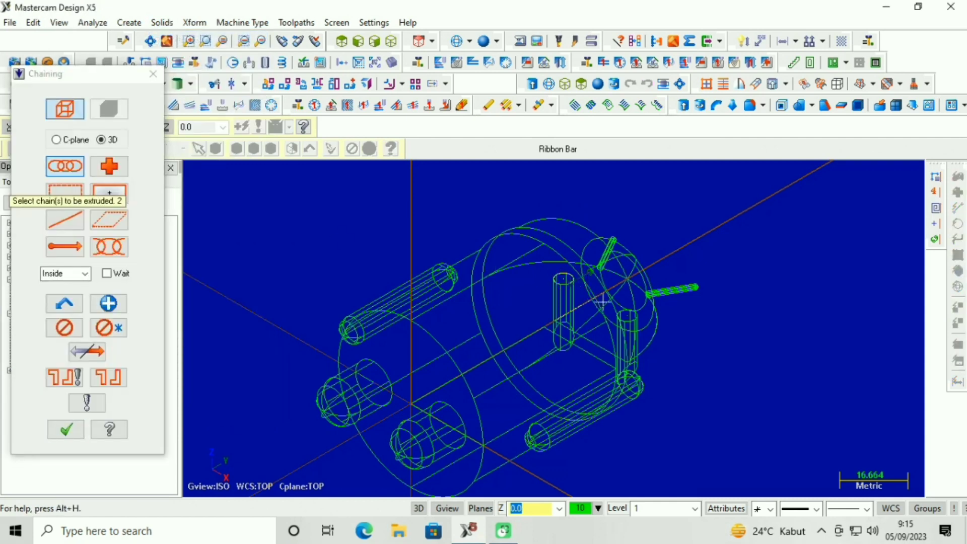
{"action": "scroll", "coordinate": [626, 315], "scroll_direction": "up", "scroll_amount": 2}
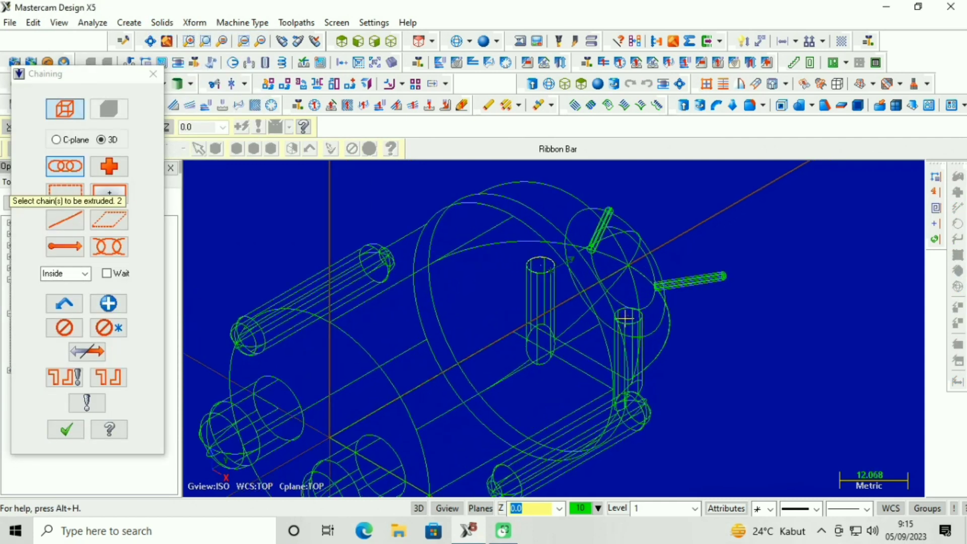
{"action": "scroll", "coordinate": [624, 320], "scroll_direction": "up", "scroll_amount": 2}
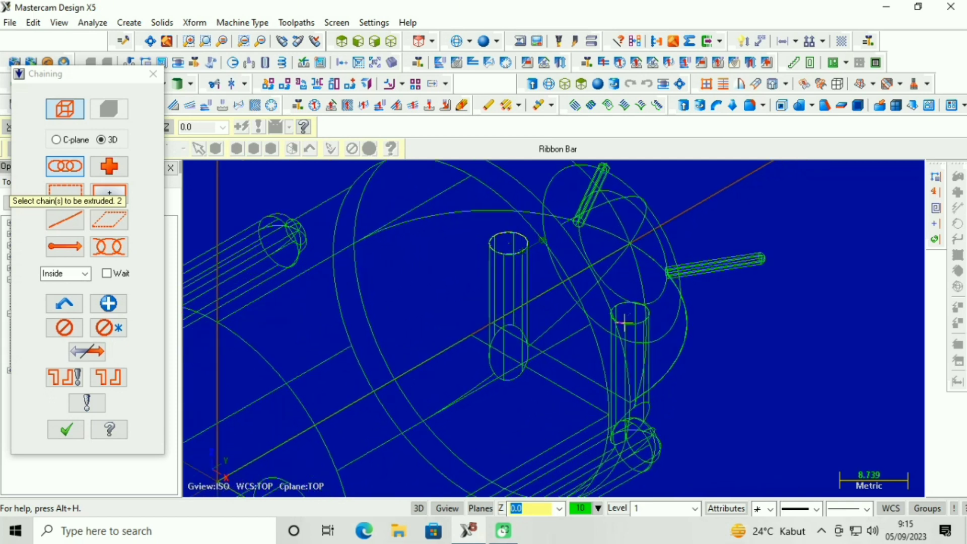
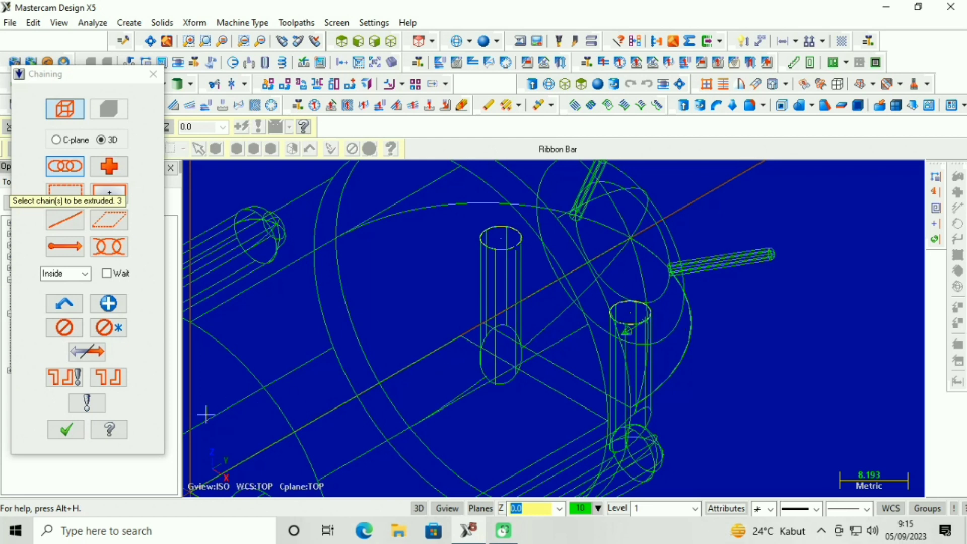
{"action": "left_click", "coordinate": [78, 430]}
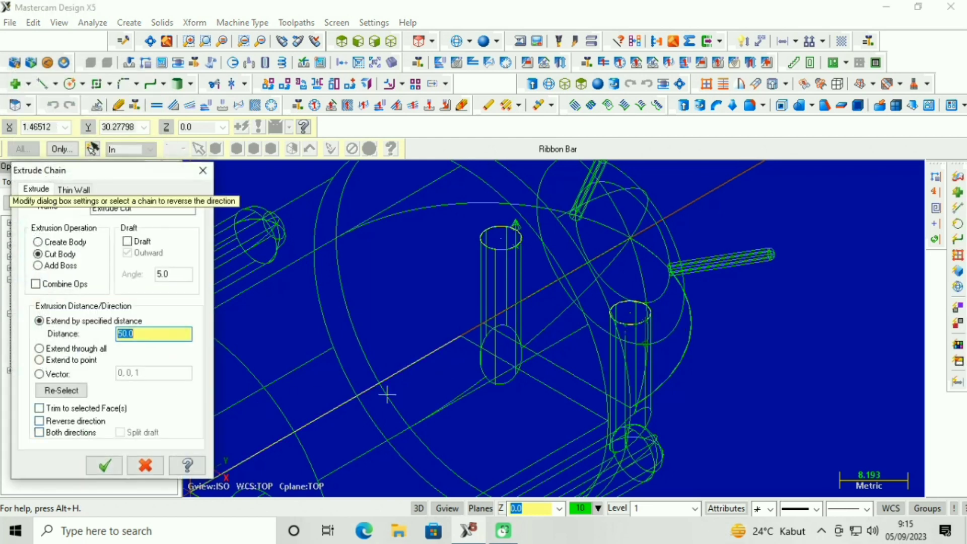
{"action": "left_click", "coordinate": [647, 322]}
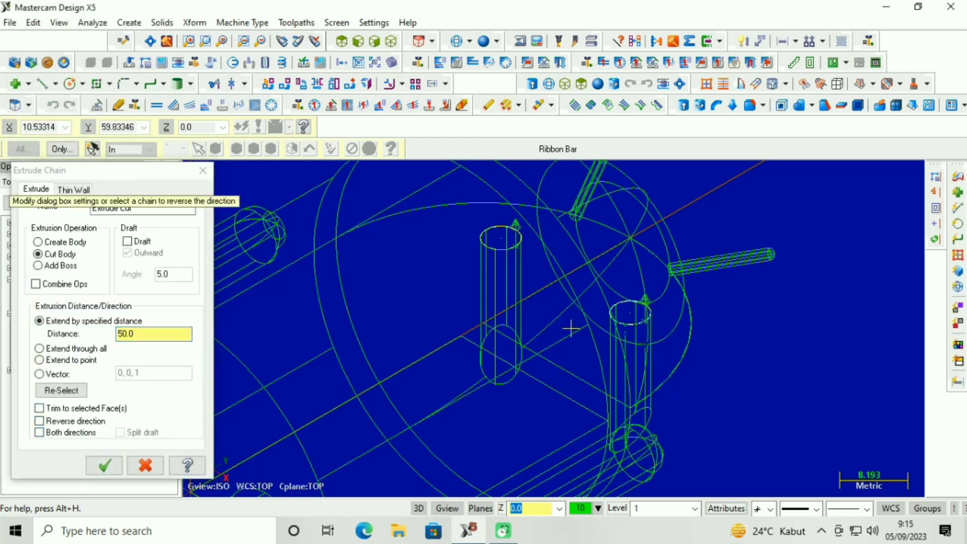
{"action": "left_click", "coordinate": [113, 464]}
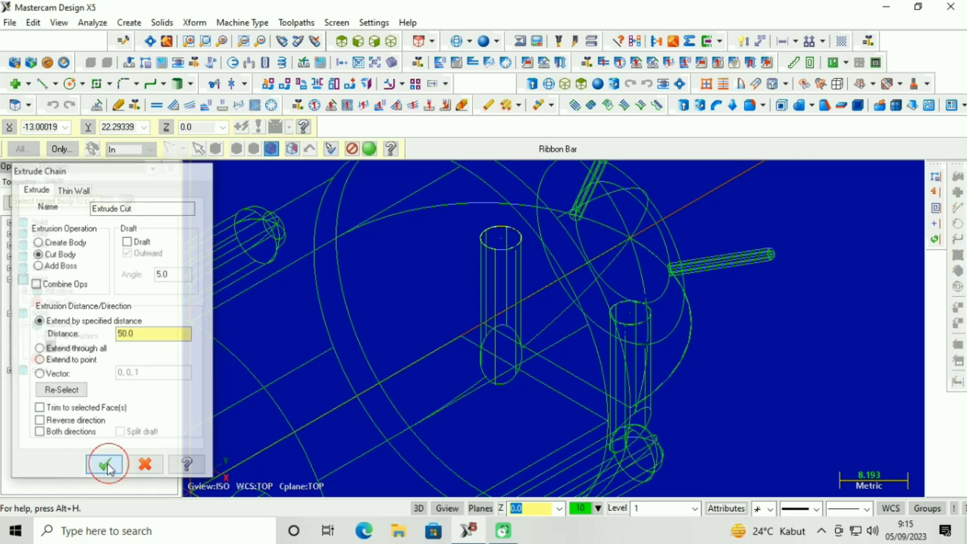
{"action": "left_click", "coordinate": [626, 207]}
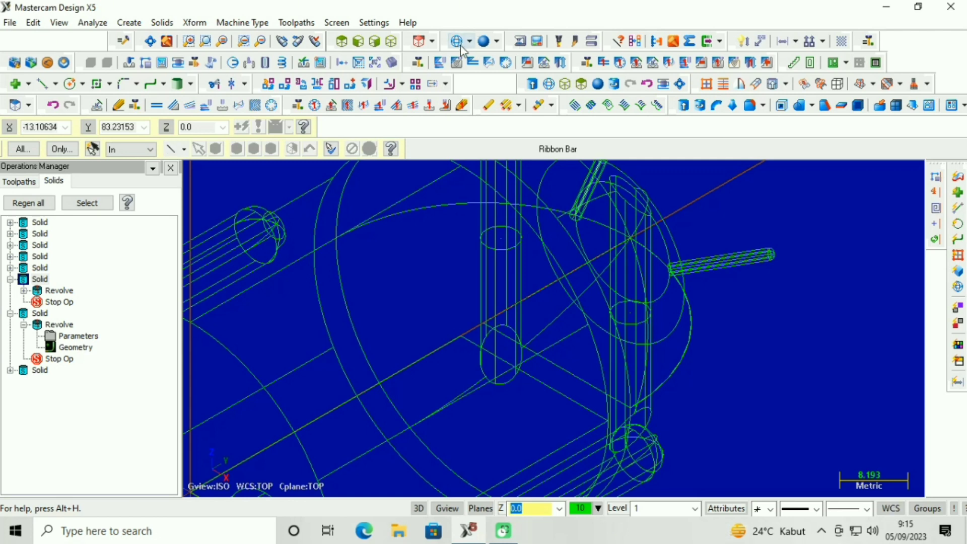
Display the robot model shaded and show it from the top view.
{"action": "left_click", "coordinate": [483, 41]}
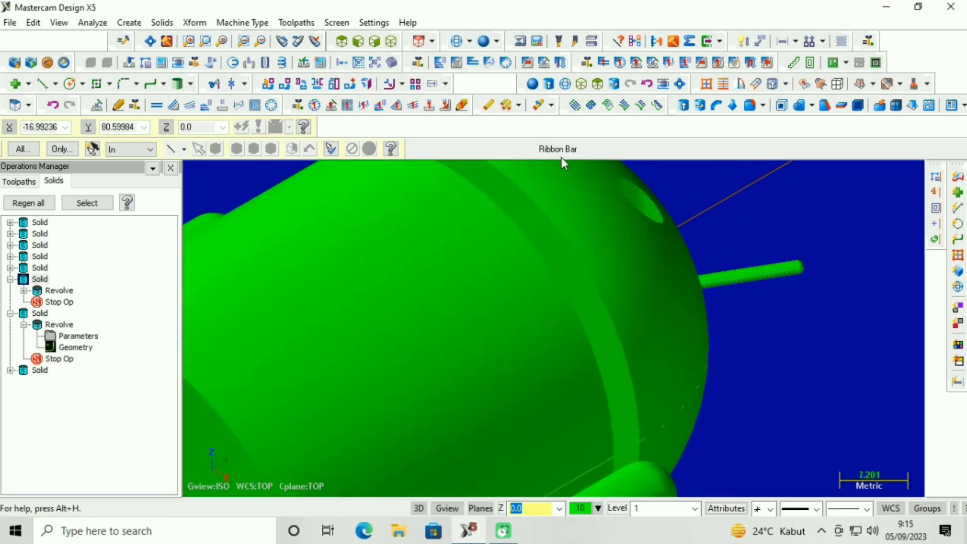
{"action": "left_click", "coordinate": [347, 42]}
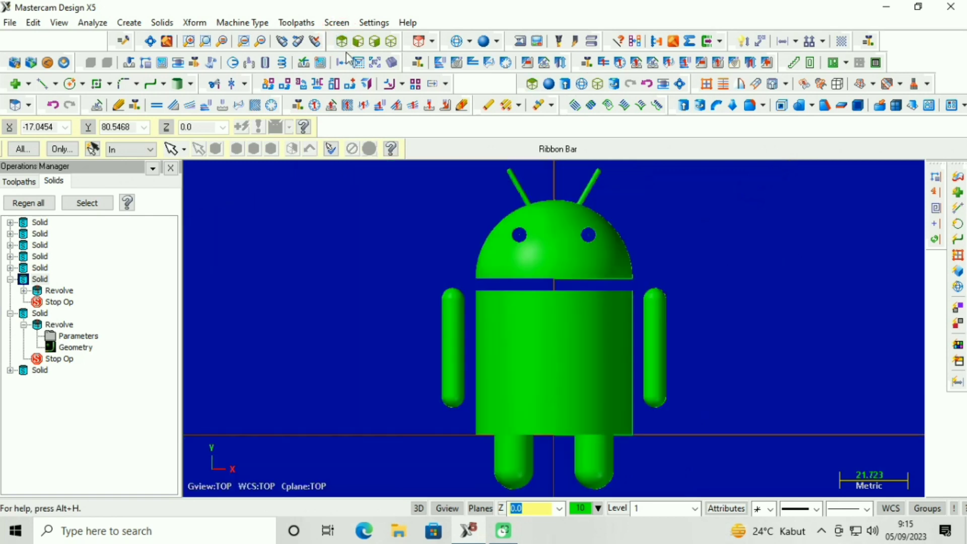
{"action": "left_click", "coordinate": [813, 396]}
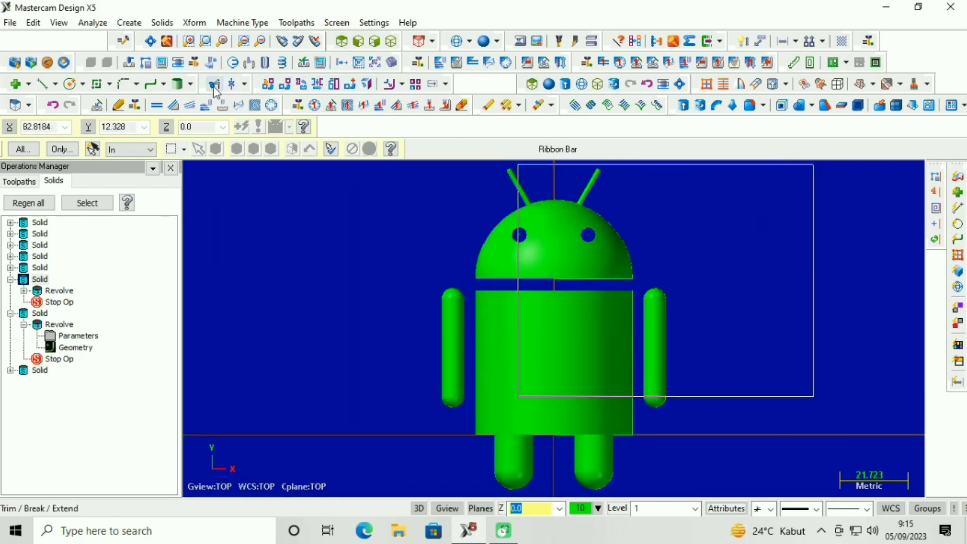
Remove the leftover profile curves around the head, body, arms and legs with the Divide/delete trim option.
{"action": "left_click", "coordinate": [235, 85]}
{"action": "left_click", "coordinate": [579, 200]}
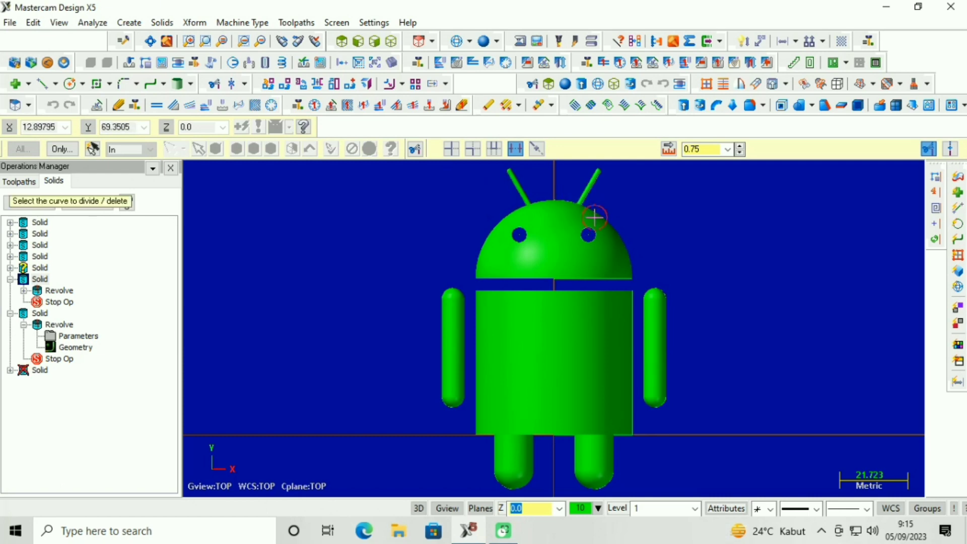
{"action": "left_click", "coordinate": [619, 279]}
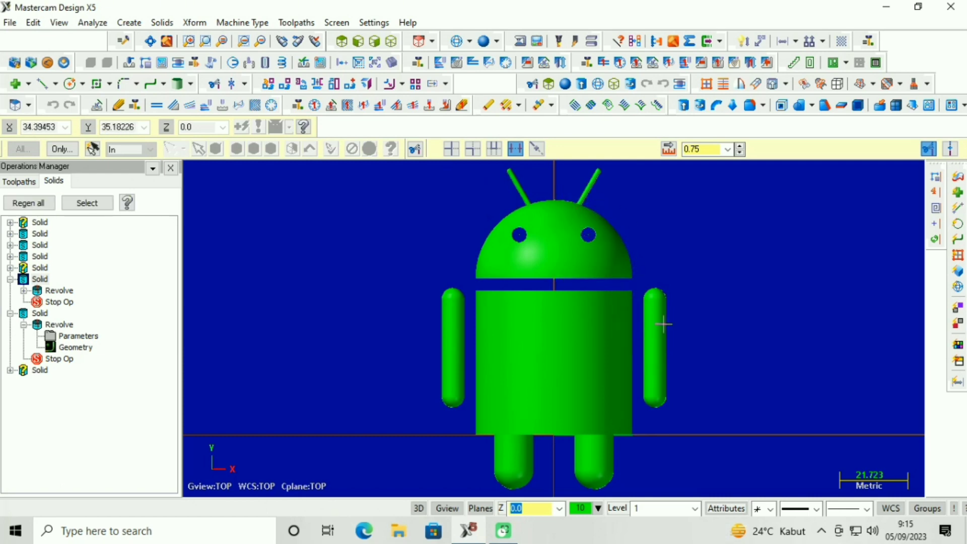
{"action": "left_click", "coordinate": [655, 292]}
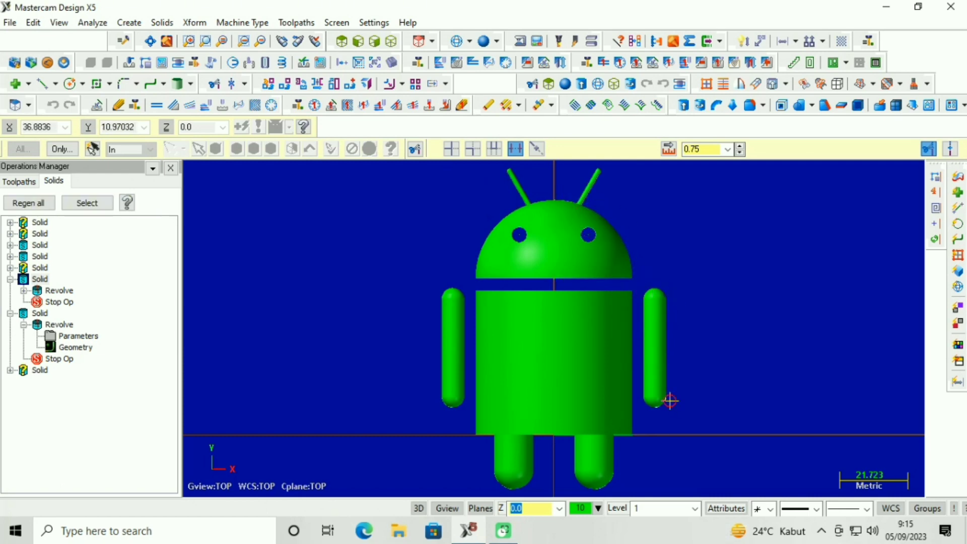
{"action": "left_click", "coordinate": [618, 478]}
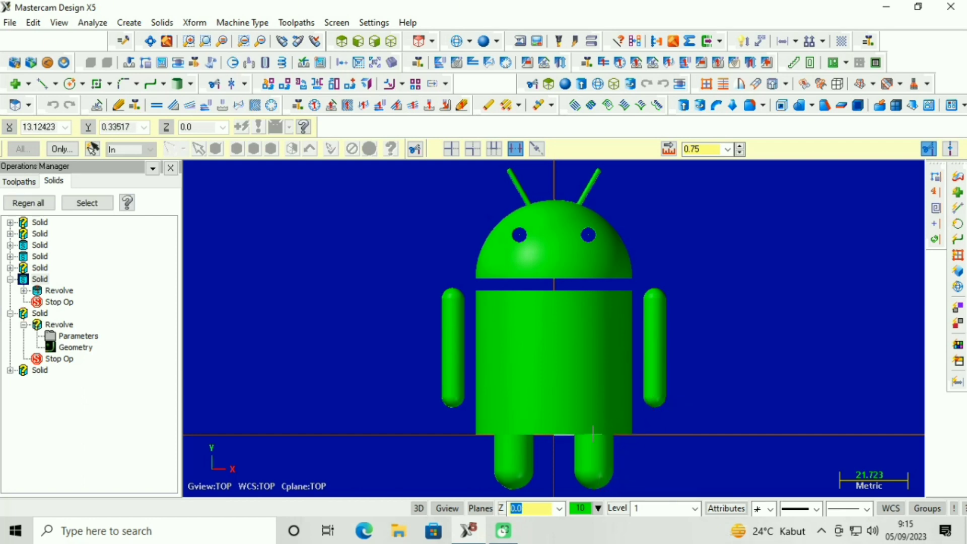
{"action": "left_click", "coordinate": [499, 489]}
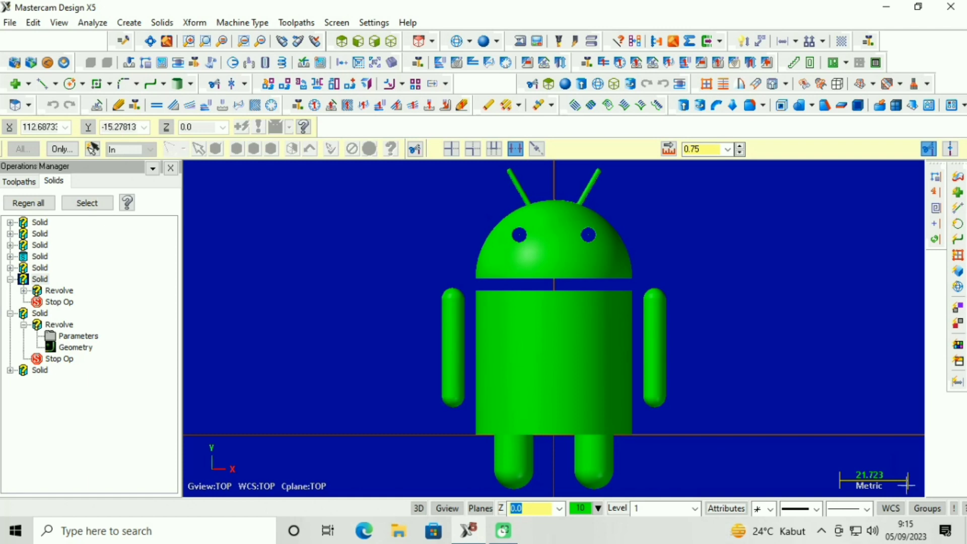
Show the robot model in a tilted 3D view and open the work coordinate system (WCS) options.
{"action": "middle_click_drag", "start_coordinate": [582, 263], "coordinate": [581, 262]}
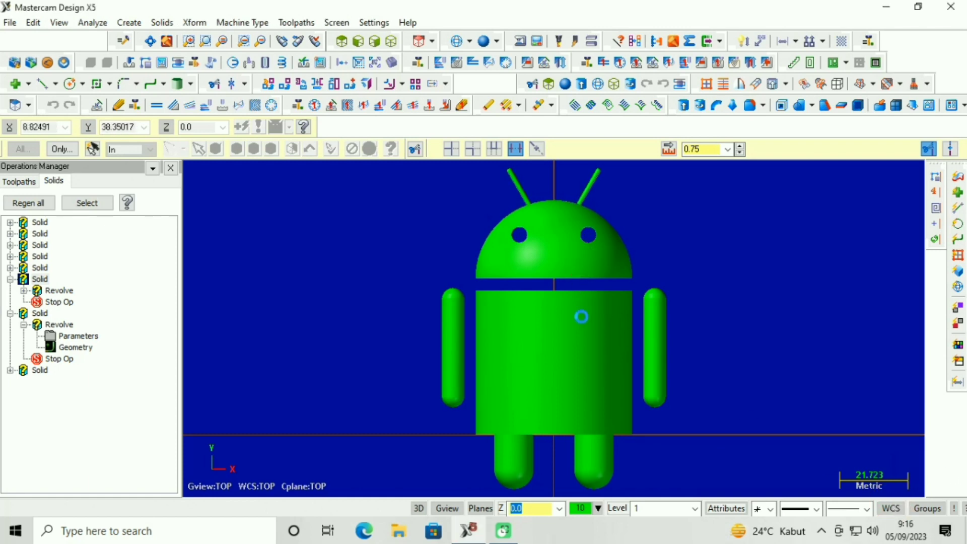
{"action": "middle_click_drag", "start_coordinate": [578, 317], "coordinate": [813, 433]}
{"action": "left_click", "coordinate": [891, 509]}
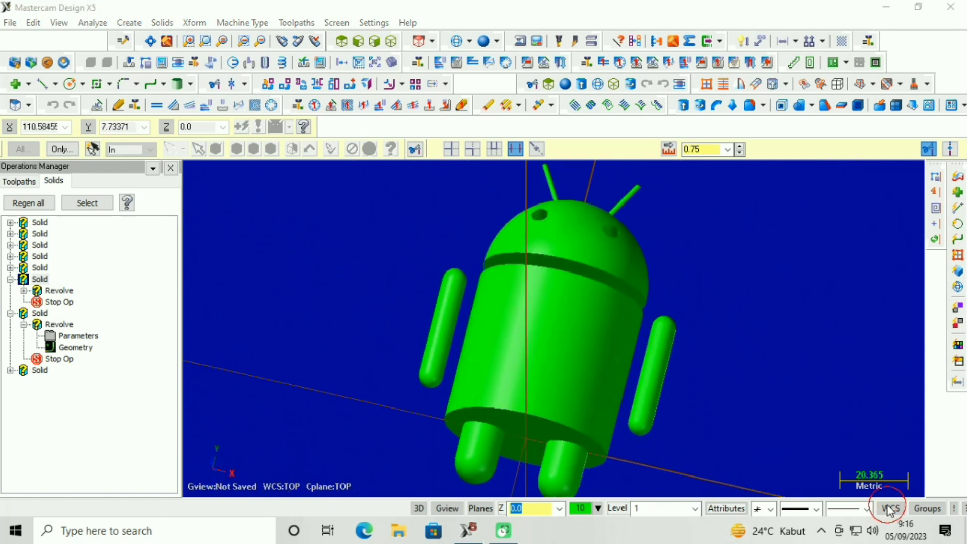